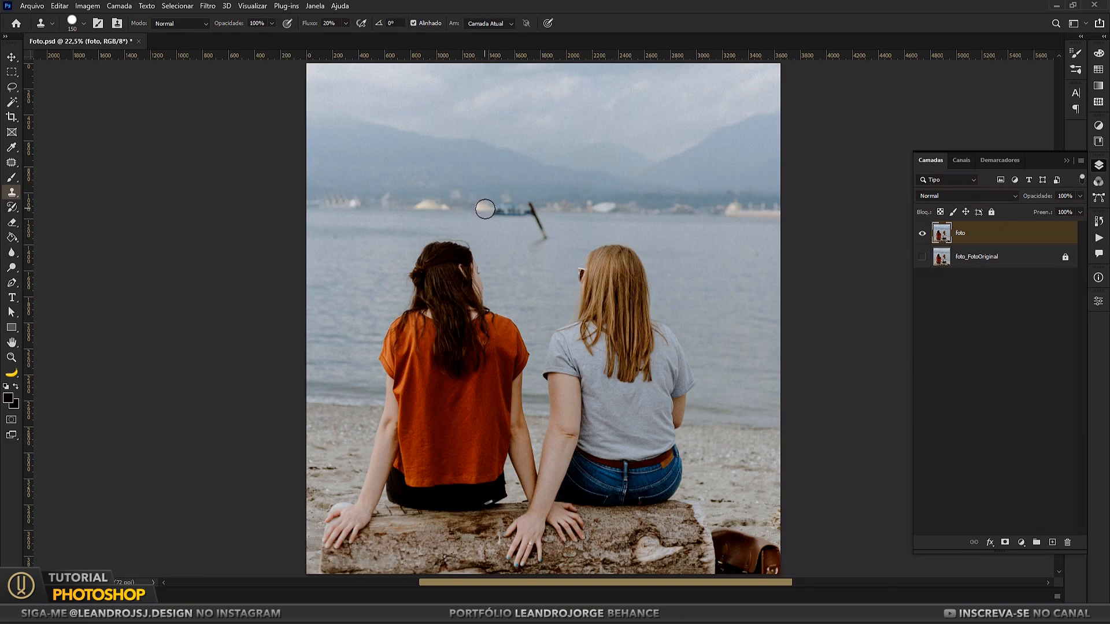
mouse_move(485, 209)
left_mouse_down()
mouse_move(525, 208)
mouse_move(491, 208)
mouse_move(519, 208)
mouse_move(525, 225)
mouse_move(531, 213)
mouse_move(533, 243)
mouse_move(537, 214)
mouse_move(542, 230)
left_mouse_up()
left_click(498, 227, "alt")
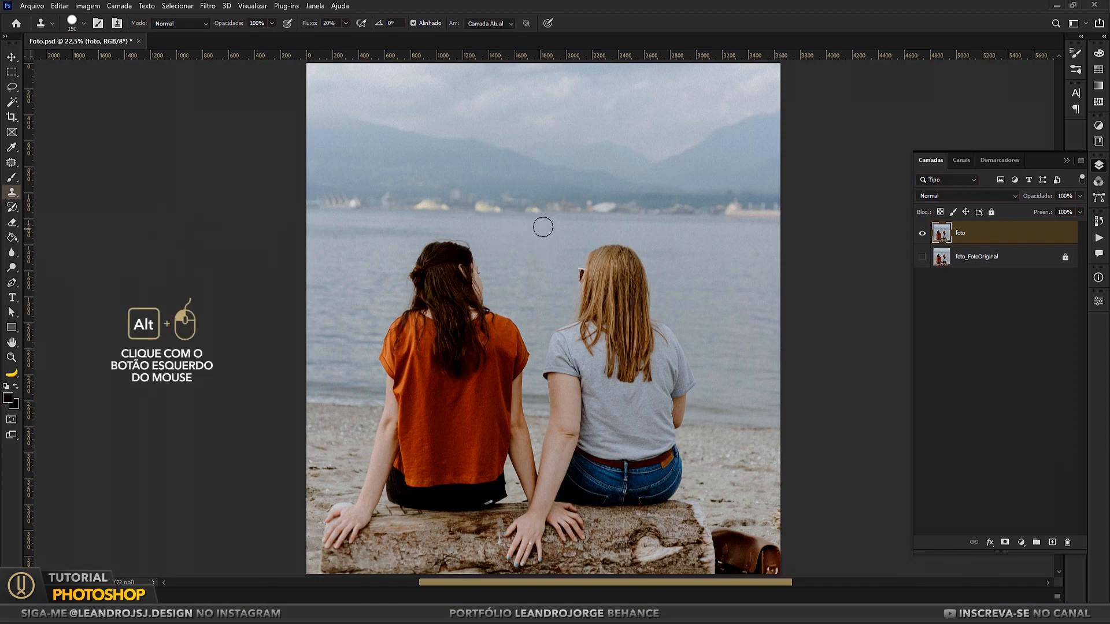
mouse_move(543, 211)
left_mouse_down()
mouse_move(519, 210)
mouse_move(537, 210)
left_mouse_up()
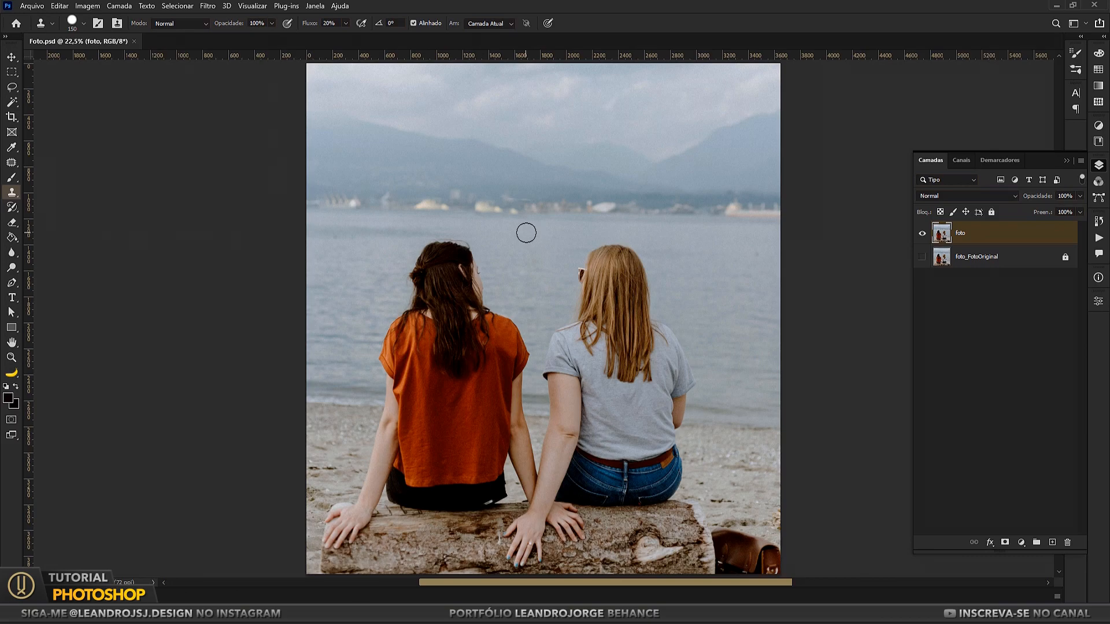
key("ctrl+z")
key("ctrl+z")
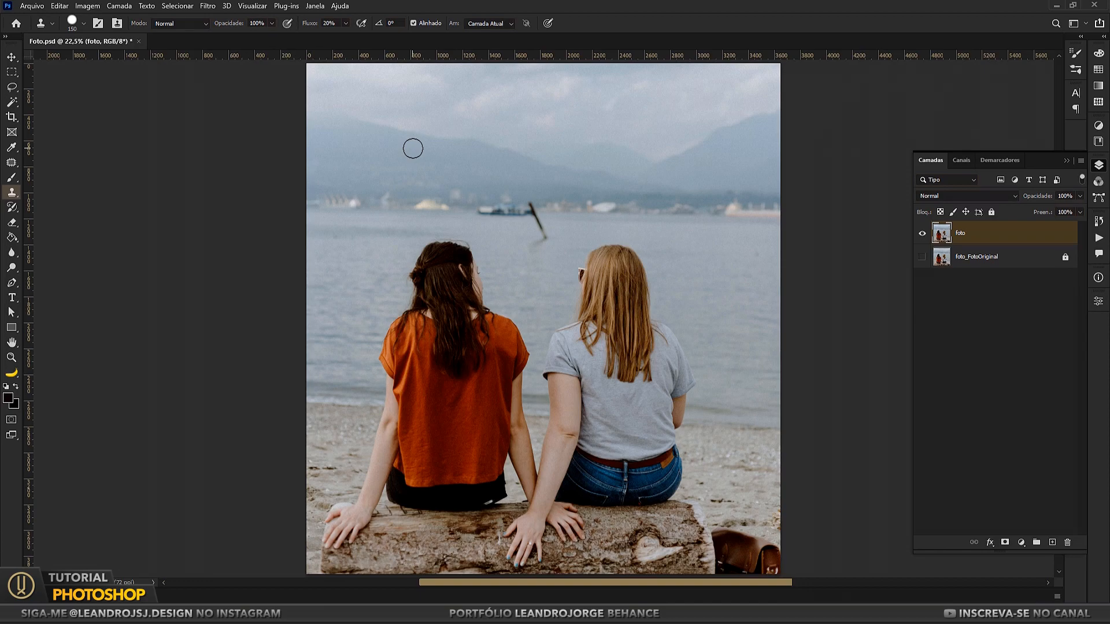
Step: Reduce the Clone Stamp brush to 90 and clone the nearby shoreline over the near end of the blue boat
scroll(451, 157, "up", 2)
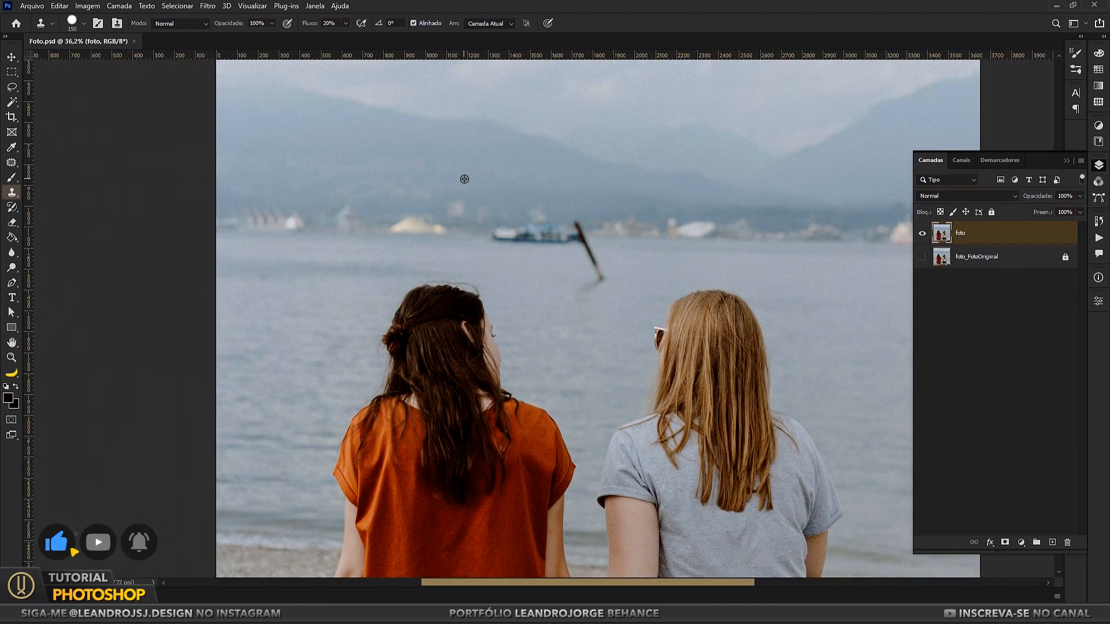
scroll(493, 224, "up", 3)
key("bracketleft")
key("bracketleft")
key("bracketleft")
key("bracketleft")
key("bracketleft")
key("bracketleft")
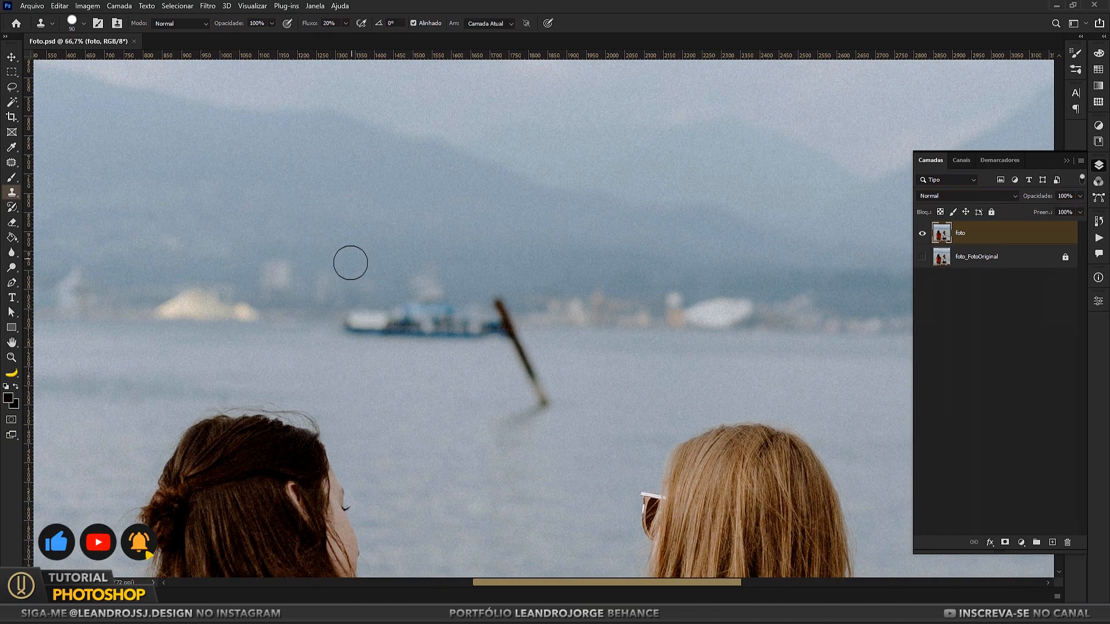
left_click(314, 316, "alt")
left_click_drag(335, 317, 368, 325)
Step: Switch to a soft round brush and clone clean water over the leaning pole in the lake
left_click(84, 24)
left_click(41, 136)
left_click(432, 244)
mouse_move(536, 385)
left_mouse_down()
mouse_move(550, 404)
mouse_move(515, 422)
mouse_move(529, 372)
mouse_move(513, 328)
mouse_move(516, 352)
left_mouse_up()
key("bracketright")
key("bracketright")
key("bracketright")
key("bracketright")
key("bracketright")
key("bracketright")
left_click(592, 406, "alt")
key("bracketleft")
key("bracketleft")
left_click(546, 343, "alt")
Step: Clone the distant shoreline over the rest of the blue boat
left_click(363, 323, "alt")
mouse_move(378, 323)
left_mouse_down()
mouse_move(351, 318)
mouse_move(509, 319)
mouse_move(453, 320)
left_mouse_up()
left_click(352, 317, "alt")
left_click(599, 325, "alt")
Step: Clone shoreline and water over the leftover traces of the boat and pole along the horizon
key("ctrl+minus")
key("ctrl+minus")
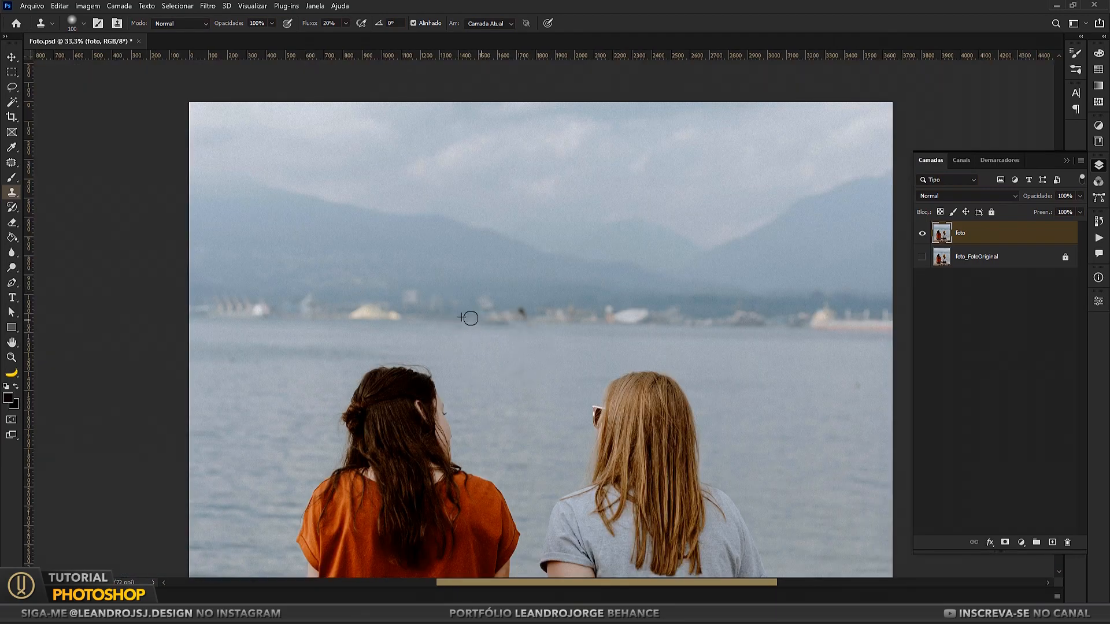
left_click(554, 343, "alt")
mouse_move(522, 312)
left_mouse_down()
mouse_move(567, 333)
mouse_move(545, 320)
left_mouse_up()
left_click(567, 333, "alt")
left_click(621, 329, "alt")
left_click(536, 314)
left_click(514, 370)
Step: Switch to a hard round brush and clone water over the left shoulder of the woman in orange
scroll(548, 312, "down", 2)
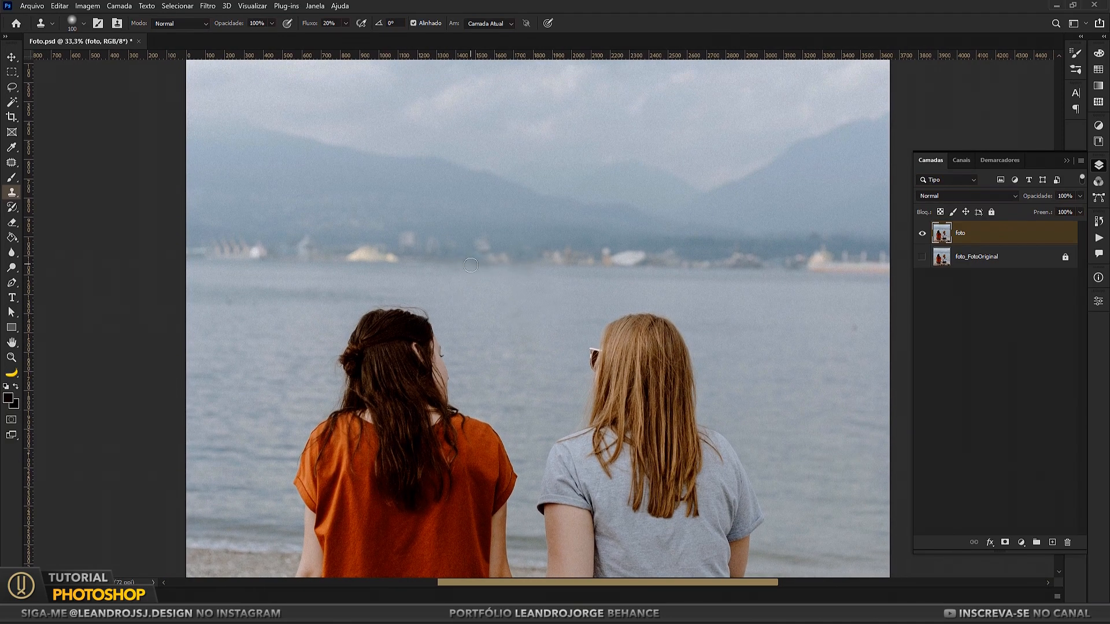
scroll(526, 271, "down", 2)
left_click(83, 24)
double_click(87, 205)
left_click_drag(411, 285, 452, 203)
left_click(310, 297, "alt")
key("ctrl+z")
left_click_drag(343, 295, 368, 296)
left_click(320, 297, "alt")
Step: Clone water over the left sleeve and side of the orange shirt down towards the shoreline
left_click(301, 313, "alt")
mouse_move(332, 310)
left_mouse_down()
mouse_move(363, 307)
mouse_move(356, 339)
mouse_move(366, 310)
left_mouse_up()
left_click(293, 343, "alt")
left_click(294, 339, "alt")
left_click(304, 325, "alt")
left_click(300, 373, "alt")
left_click_drag(347, 372, 382, 359)
Step: Reduce the clone brush to 40 and extend the shoreline in a thin band across the orange shirt and both arms
key("[")
key("[")
key("[")
key("[")
key("[")
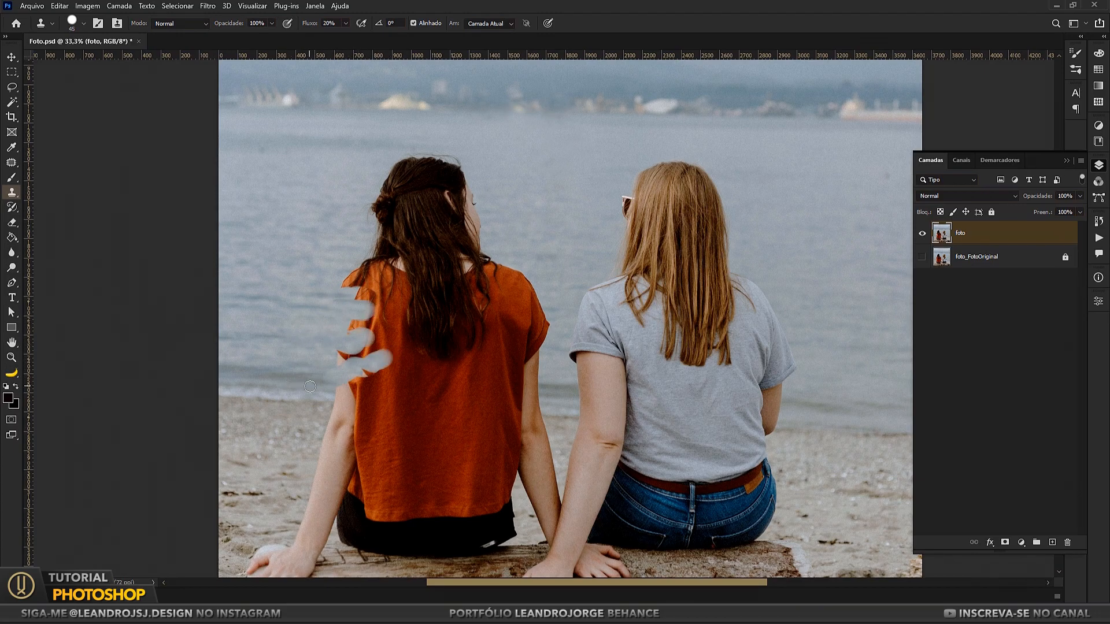
left_click_drag(363, 404, 373, 403)
left_click(558, 416, "alt")
left_click_drag(542, 415, 515, 414)
left_click(552, 416, "alt")
left_click(557, 404, "alt")
left_click_drag(538, 408, 516, 410)
mouse_move(342, 386)
left_mouse_down()
mouse_move(365, 382)
mouse_move(376, 400)
mouse_move(523, 410)
left_mouse_up()
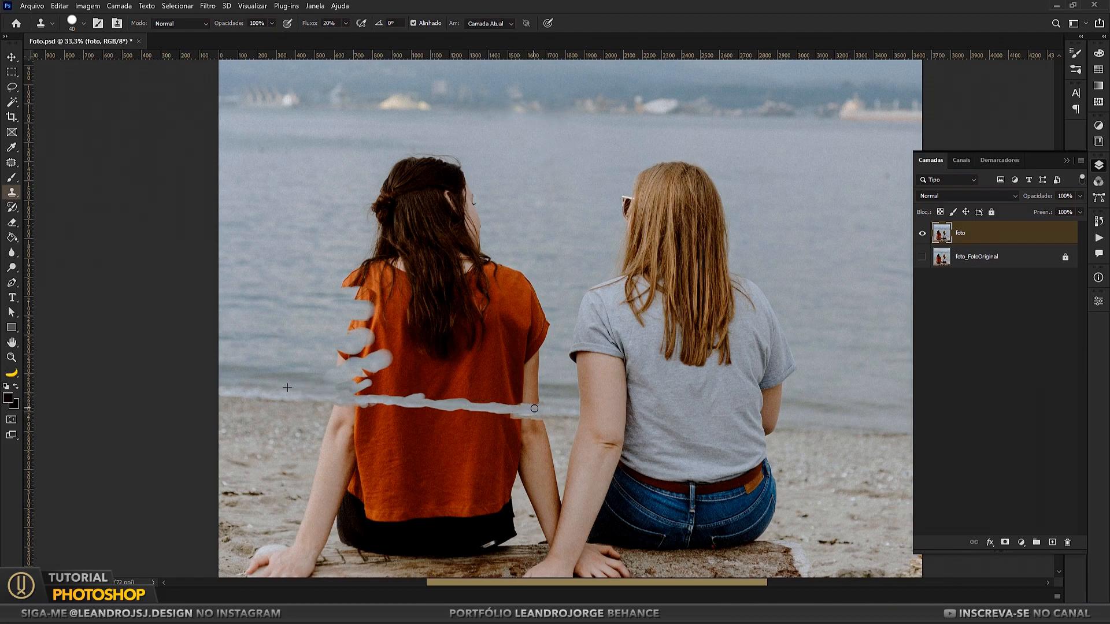
Step: Enlarge the clone brush to 400, stroke water over the dark-haired woman's head, and set the flow to 100%
key("bracketright")
key("bracketright")
key("bracketright")
key("bracketright")
key("bracketright")
key("bracketright")
key("bracketright")
key("bracketright")
key("bracketright")
key("bracketright")
key("bracketright")
key("bracketright")
key("bracketright")
key("bracketright")
left_click_drag(445, 194, 454, 218)
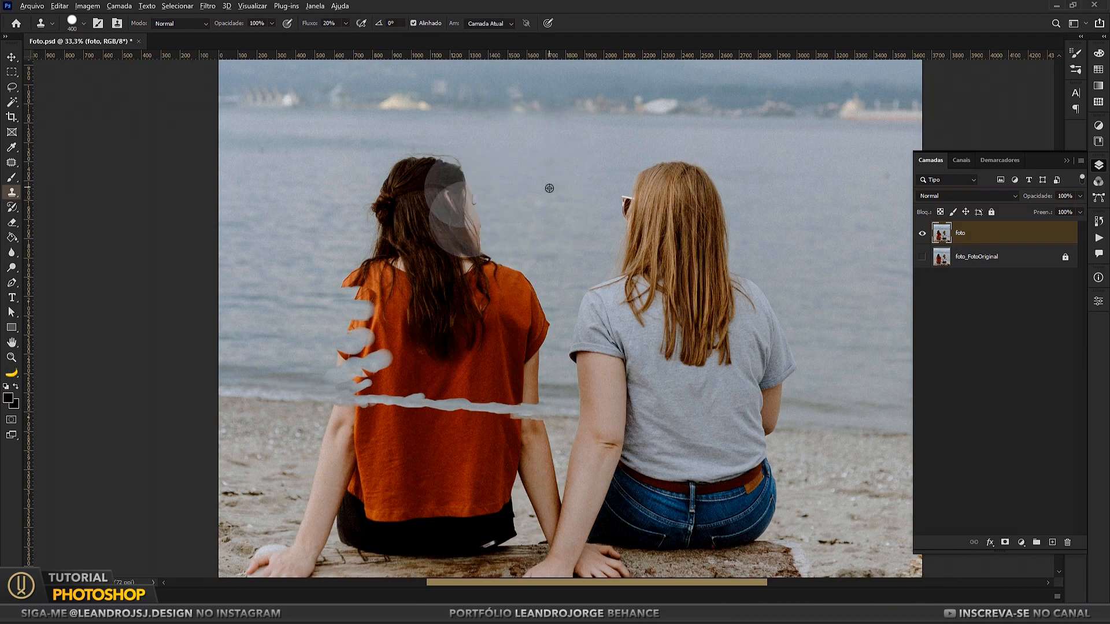
type("100")
key("Return")
Step: Clone water over the dark-haired woman's head, hair and upper shoulders
mouse_move(545, 206)
left_mouse_down()
mouse_move(459, 207)
mouse_move(522, 190)
mouse_move(440, 182)
mouse_move(402, 205)
mouse_move(465, 245)
mouse_move(403, 248)
left_mouse_up()
left_click(528, 224, "alt")
left_click(509, 275)
left_click_drag(510, 275, 431, 284)
left_click(424, 231, "alt")
left_click(364, 293)
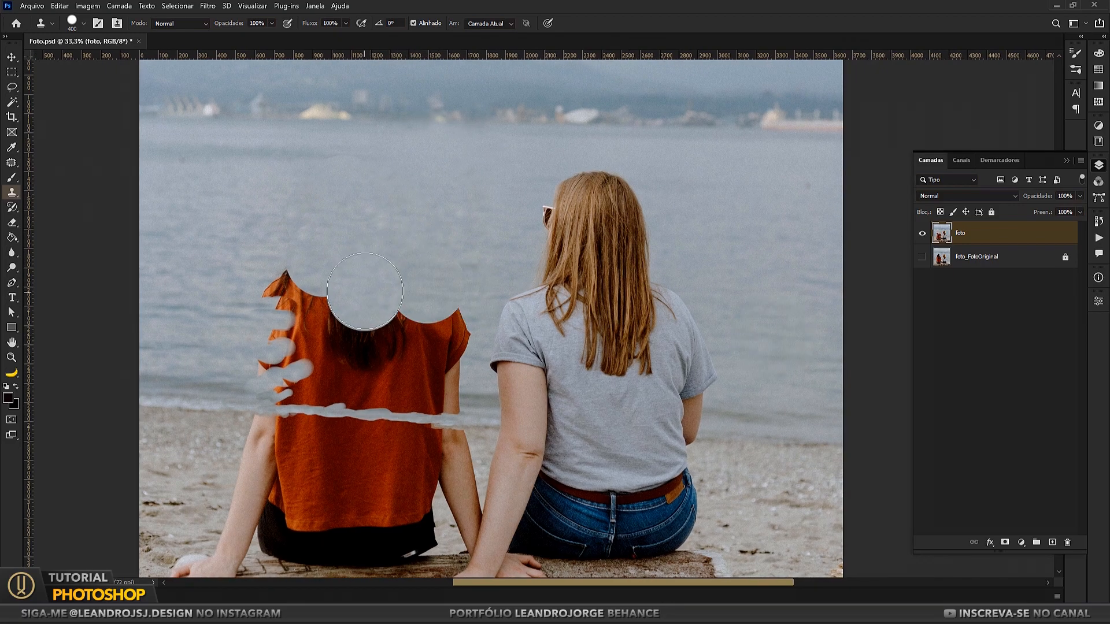
Step: Clone water over the jagged left side and the right sleeve of the orange shirt above the shoreline band
left_click(169, 302, "alt")
left_click(312, 316)
left_click(268, 280)
left_click(278, 366)
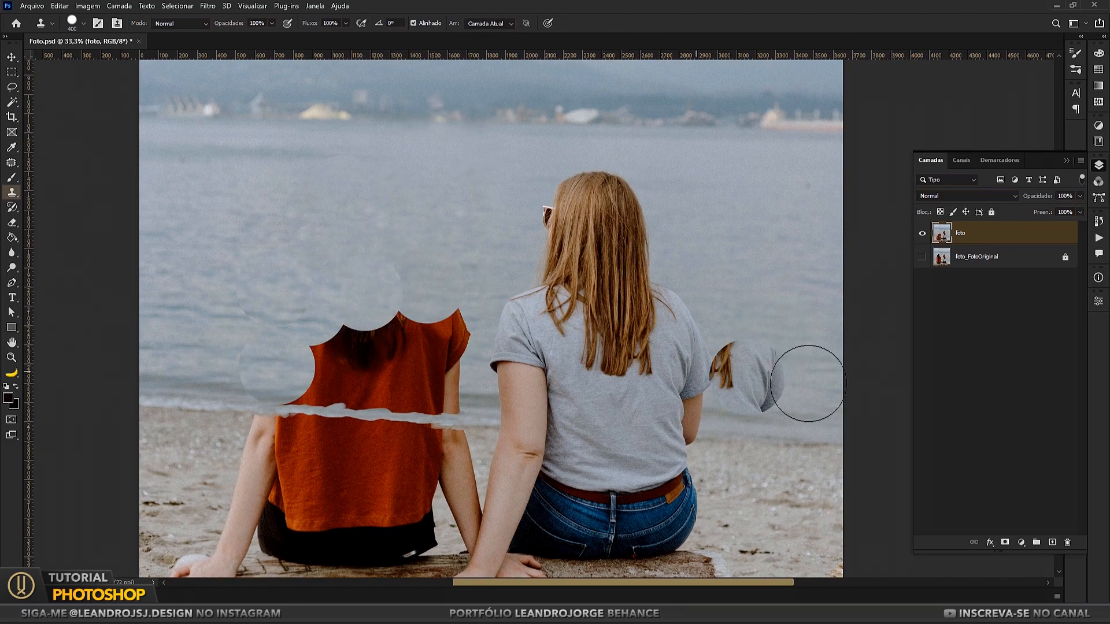
mouse_move(436, 356)
left_mouse_down()
mouse_move(426, 372)
mouse_move(441, 347)
left_mouse_up()
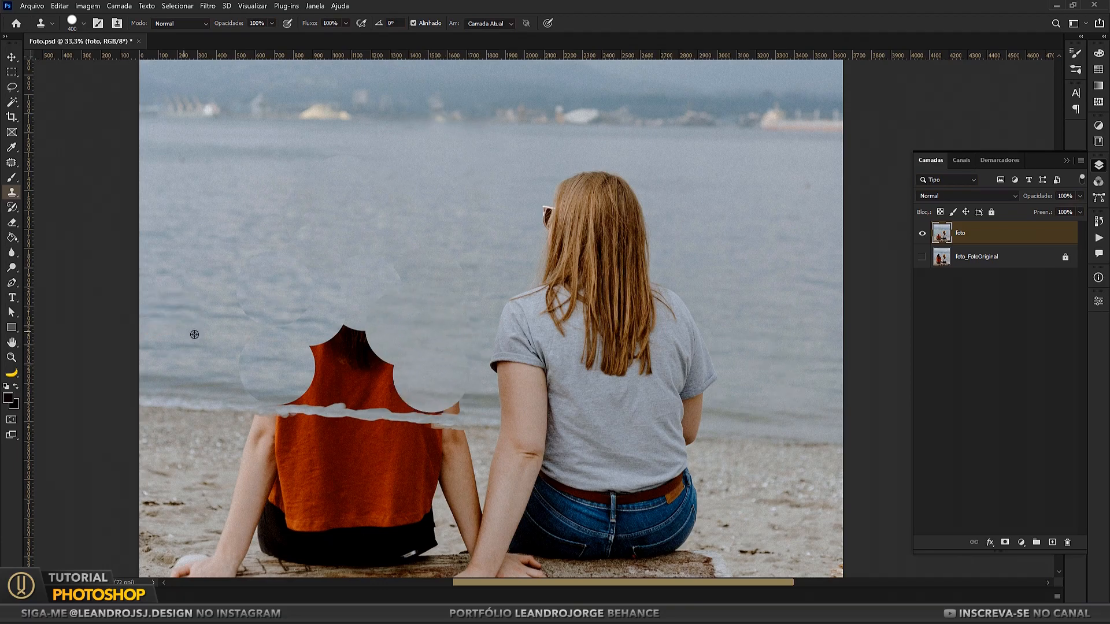
Step: Clone water over the remaining peak of the orange shirt and hair above the shoreline band
left_click(374, 362)
left_click(799, 354, "alt")
left_click(328, 354)
left_click(759, 325, "alt")
Step: Reduce the clone brush to 250 and cover the last of the orange shirt just above the shoreline band with water
key("bracketleft")
key("bracketleft")
left_click(207, 391, "alt")
left_click(260, 390)
left_click_drag(326, 395, 385, 393)
key("ctrl+z")
left_click_drag(305, 382, 446, 396)
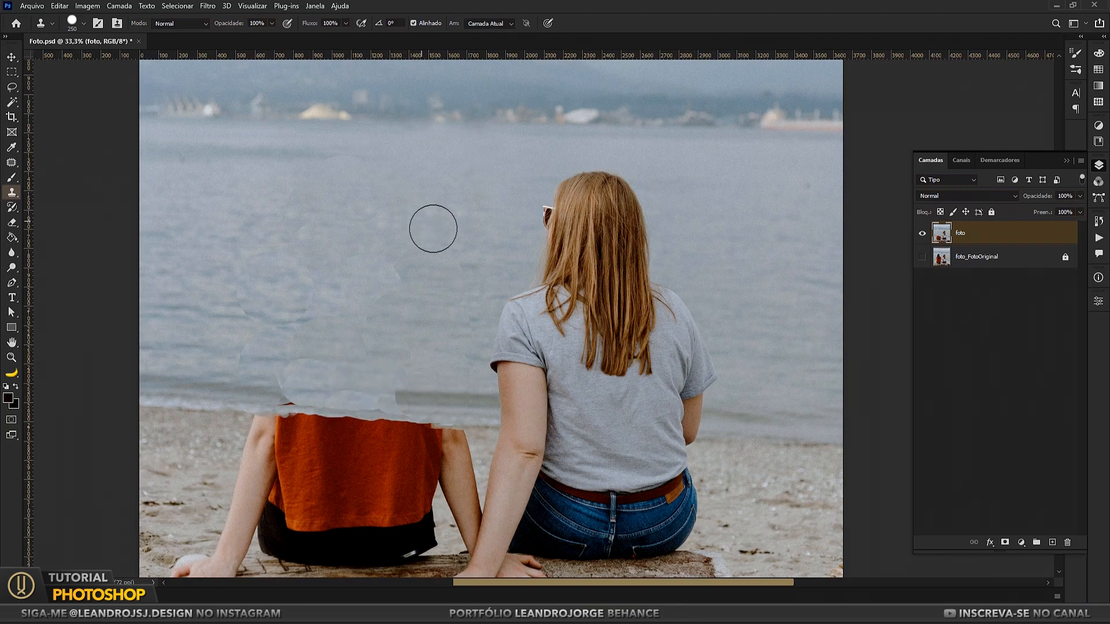
Step: Activate the Patch tool and save the document
scroll(437, 251, "down", 2)
left_click_drag(404, 270, 458, 290)
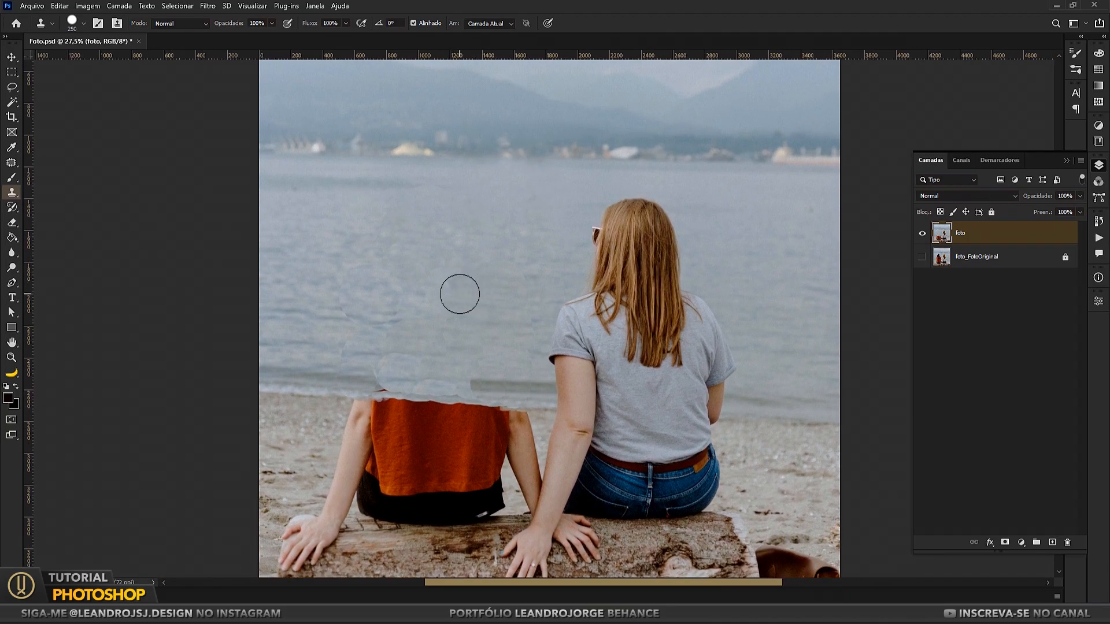
left_click(12, 165)
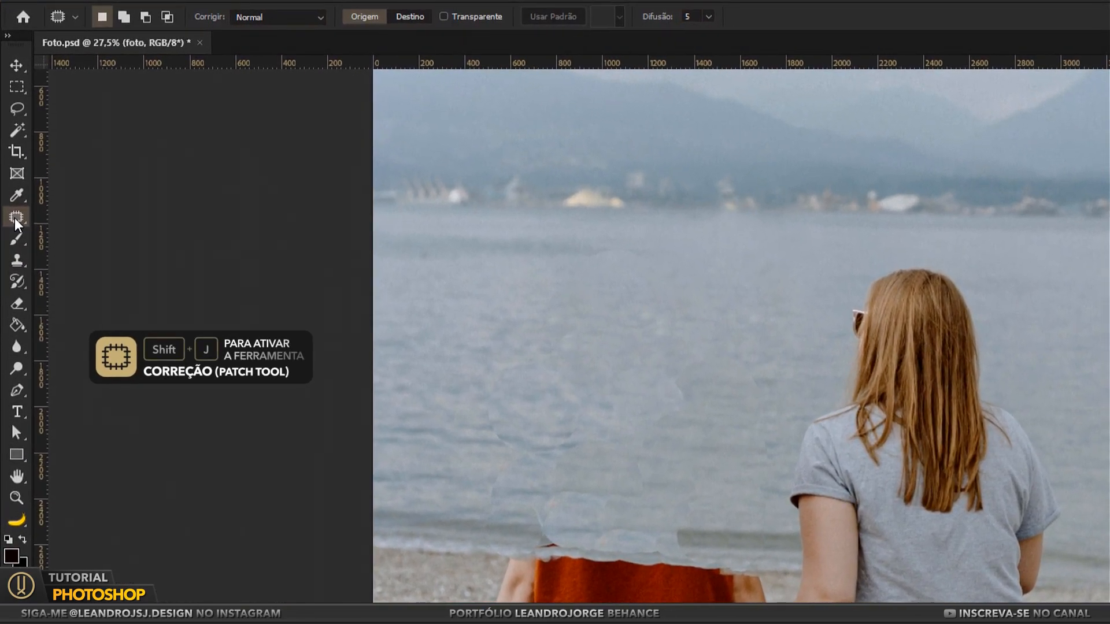
right_click(15, 220)
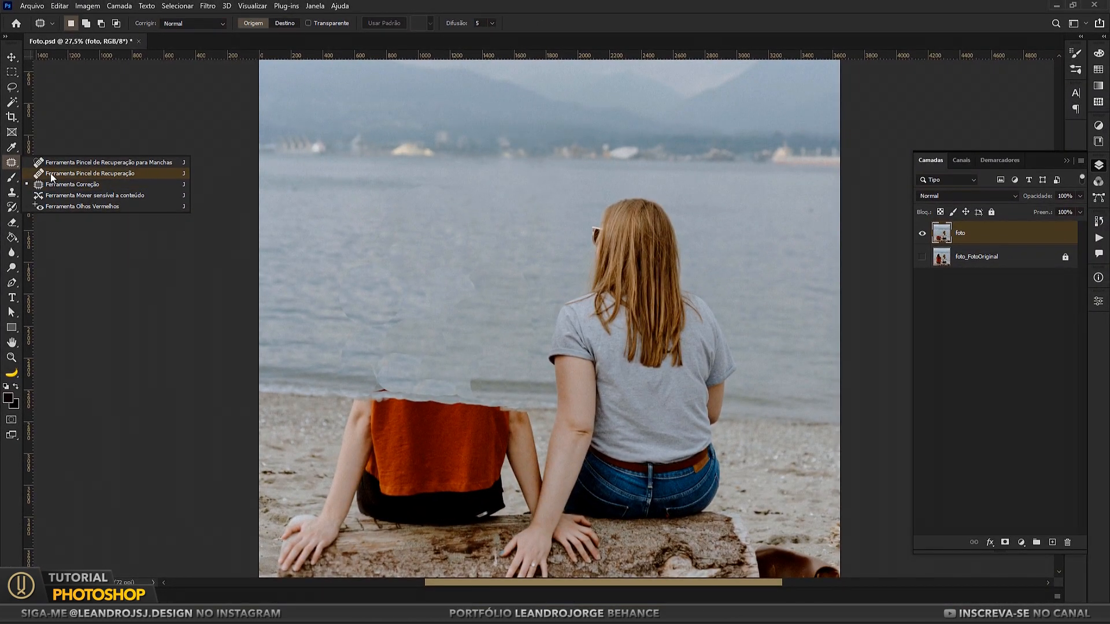
left_click(13, 164)
key("ctrl+s")
key("ctrl+0")
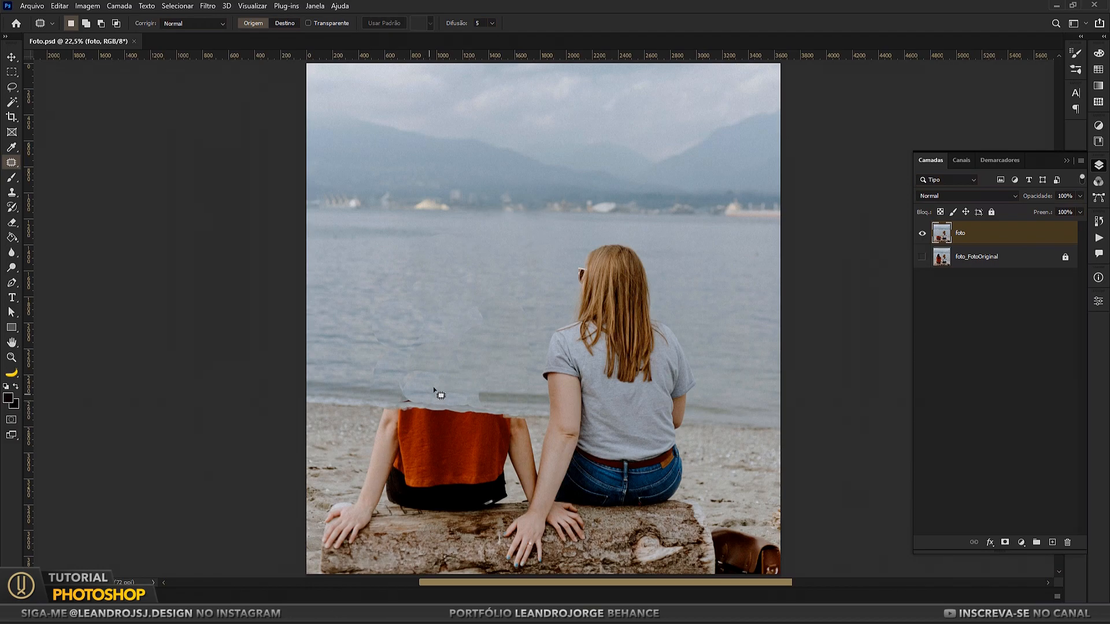
Step: Patch the visible cloning seams in the water just above the orange shirt's cut edge using clean water areas
mouse_move(424, 367)
left_mouse_down()
mouse_move(481, 356)
mouse_move(426, 342)
mouse_move(425, 366)
mouse_move(580, 344)
mouse_move(634, 354)
mouse_move(623, 349)
mouse_move(623, 360)
left_mouse_up()
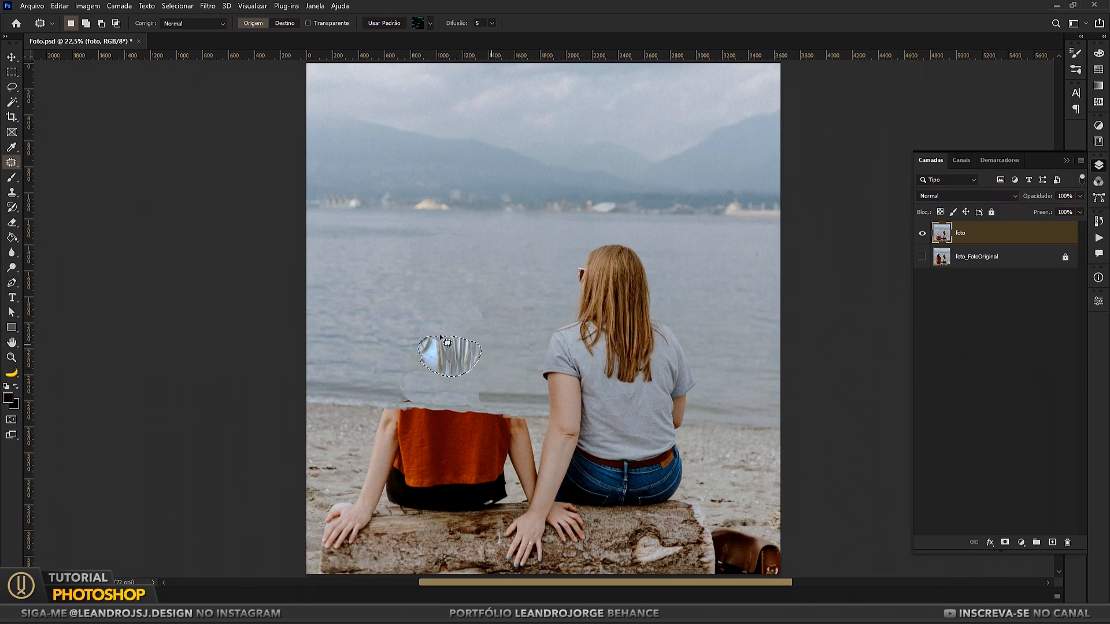
key("ctrl+d")
mouse_move(393, 394)
left_mouse_down()
mouse_move(443, 389)
mouse_move(439, 371)
mouse_move(362, 366)
mouse_move(357, 382)
mouse_move(399, 396)
mouse_move(504, 400)
left_mouse_up()
key("ctrl+d")
mouse_move(390, 398)
left_mouse_down()
mouse_move(345, 372)
mouse_move(327, 387)
mouse_move(473, 401)
mouse_move(404, 399)
left_mouse_up()
key("ctrl+d")
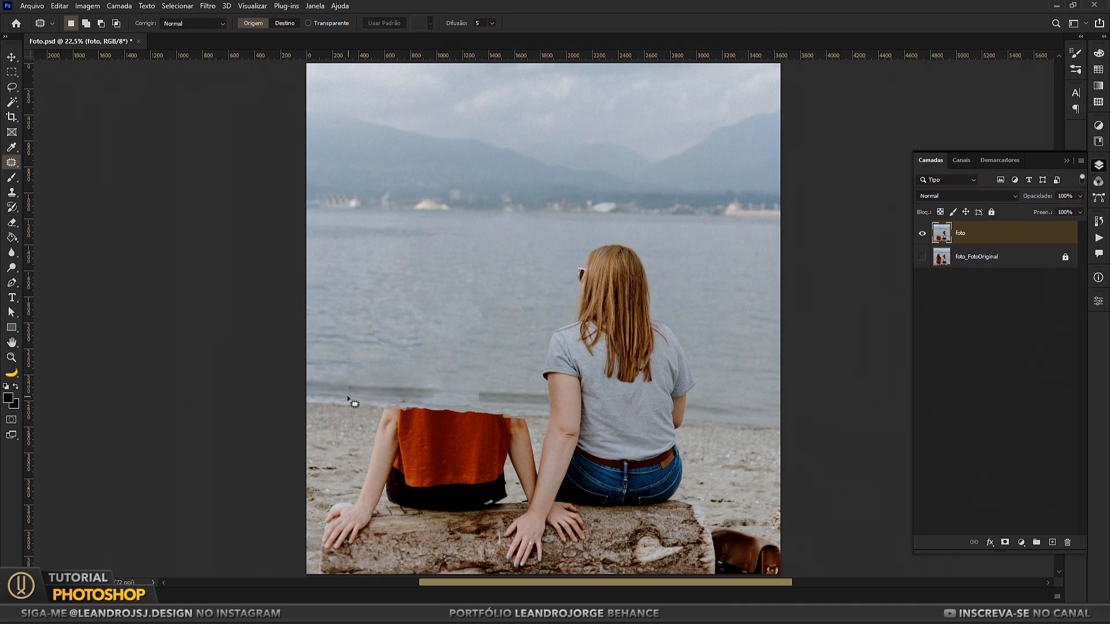
Step: Patch the broken wave line above the orange shirt with intact shoreline from beside it
left_click_drag(311, 389, 520, 401)
key("ctrl+d")
left_click_drag(403, 406, 429, 396)
left_click_drag(392, 410, 519, 405)
key("ctrl+d")
Step: Trim the shirt out of the patch selection and patch the remaining gaps in the shoreline band above it
left_click_drag(433, 409, 434, 410)
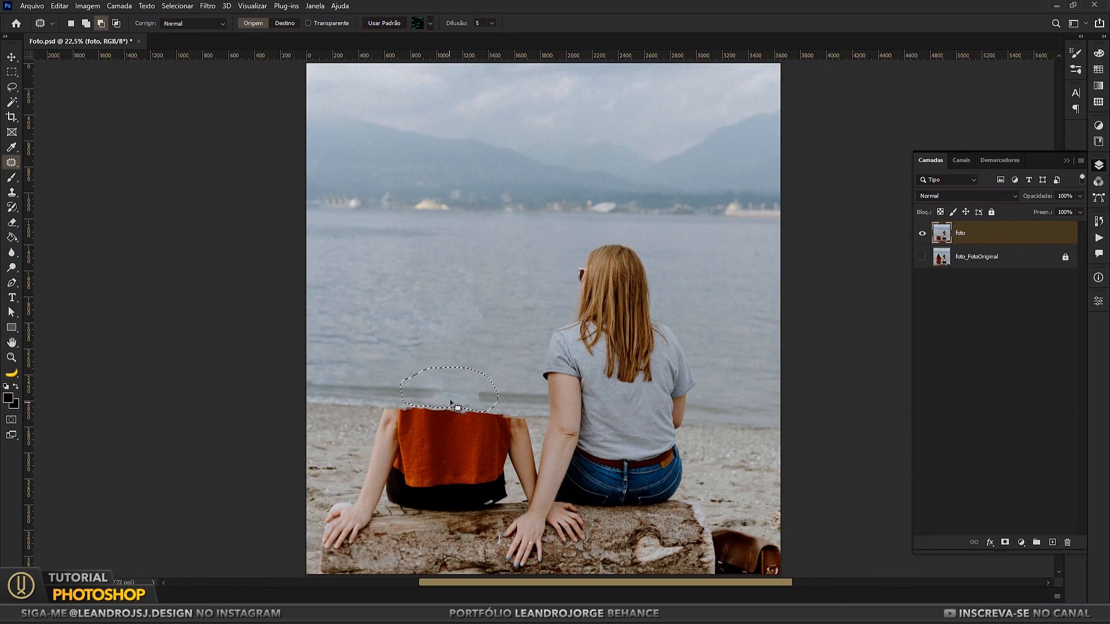
left_click_drag(460, 399, 501, 402)
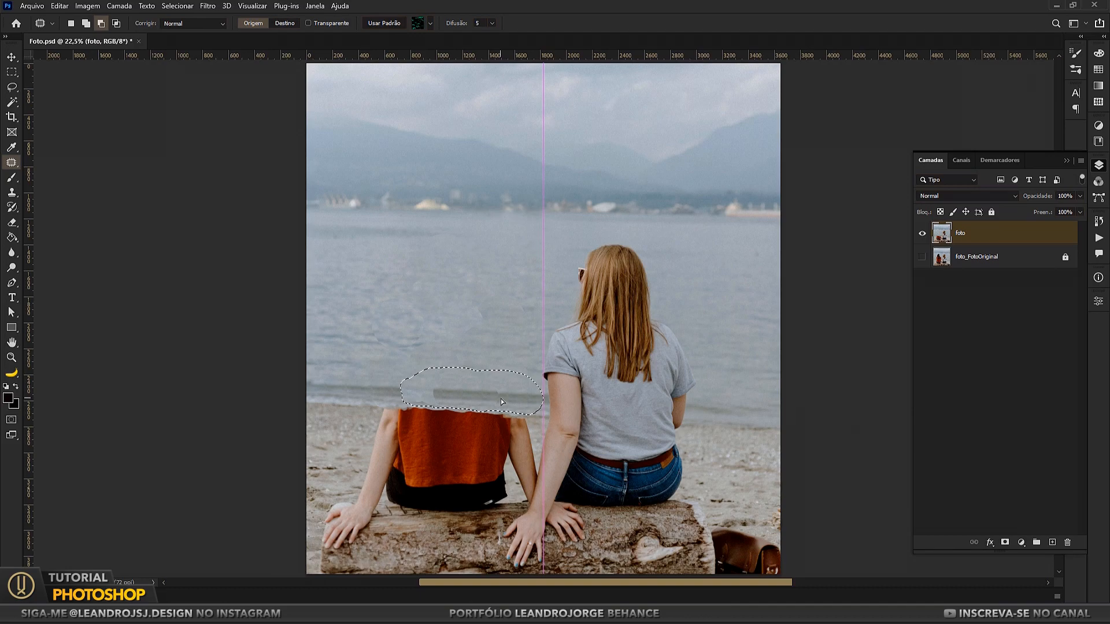
left_click_drag(503, 398, 503, 397)
key("ctrl+d")
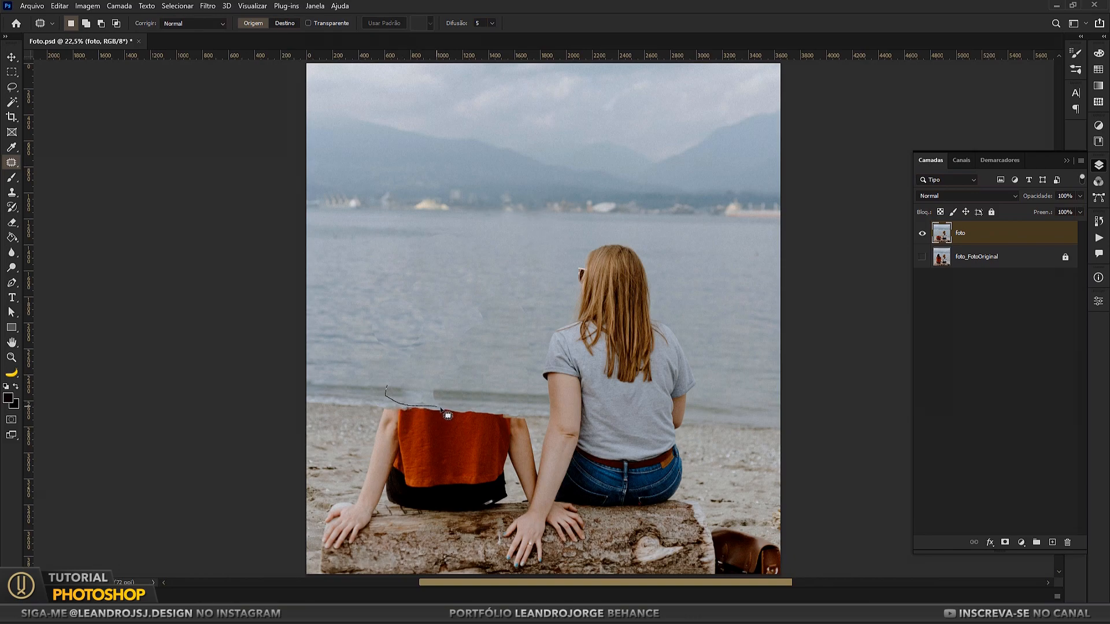
left_click_drag(398, 383, 400, 372)
mouse_move(502, 405)
left_mouse_down()
mouse_move(480, 379)
mouse_move(501, 402)
left_mouse_up()
key("ctrl+d")
Step: Patch the cloning seams in the lower water where the removed woman's torso was
mouse_move(428, 355)
left_mouse_down()
mouse_move(439, 324)
mouse_move(414, 308)
left_mouse_up()
mouse_move(366, 344)
left_mouse_down()
mouse_move(378, 350)
mouse_move(464, 304)
mouse_move(458, 338)
left_mouse_up()
key("ctrl+d")
mouse_move(436, 346)
left_mouse_down()
mouse_move(527, 326)
mouse_move(521, 331)
left_mouse_up()
key("ctrl+d")
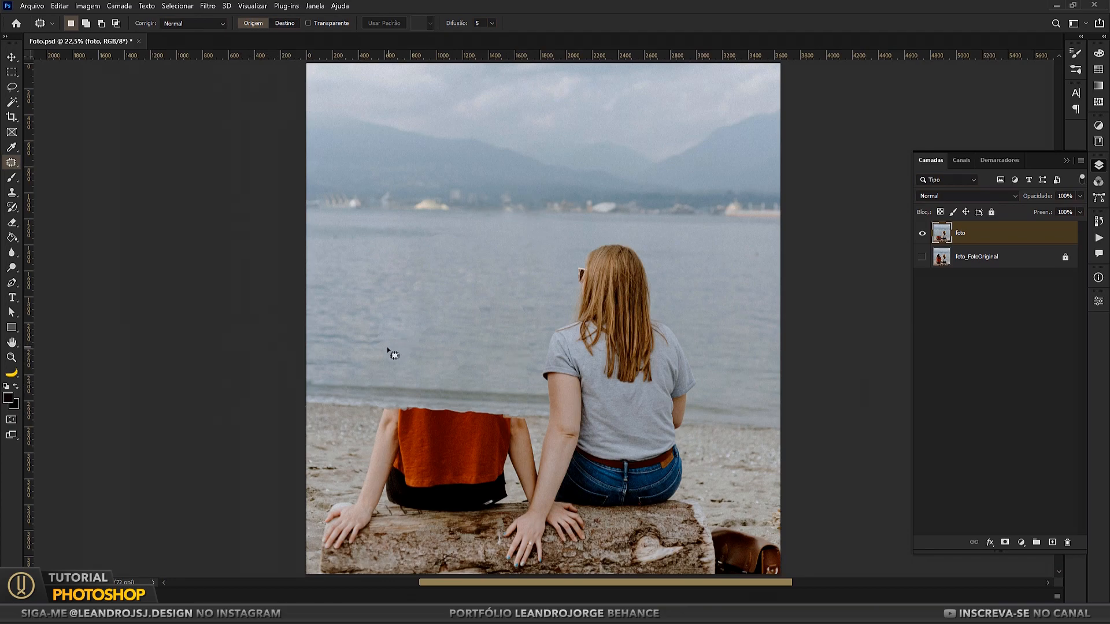
Step: Patch the uneven water texture between the erased torso and the blonde woman
mouse_move(389, 350)
left_mouse_down()
mouse_move(416, 331)
mouse_move(474, 334)
left_mouse_up()
key("ctrl+d")
mouse_move(485, 323)
left_mouse_down()
mouse_move(472, 307)
mouse_move(699, 330)
left_mouse_up()
mouse_move(474, 335)
left_mouse_down()
mouse_move(540, 310)
mouse_move(512, 326)
left_mouse_up()
key("ctrl+d")
Step: Patch the cloning marks in the upper water where the removed woman's head was
mouse_move(384, 302)
left_mouse_down()
mouse_move(454, 306)
mouse_move(466, 259)
mouse_move(473, 282)
left_mouse_up()
key("ctrl+d")
mouse_move(417, 237)
left_mouse_down()
mouse_move(471, 233)
mouse_move(402, 234)
left_mouse_up()
key("ctrl+d")
Step: Patch the small spot in the water to the right of the blonde woman and the remaining marks left of her
mouse_move(750, 266)
left_mouse_down()
mouse_move(731, 255)
mouse_move(746, 264)
left_mouse_up()
left_click_drag(747, 257, 681, 263)
key("ctrl+d")
mouse_move(394, 284)
left_mouse_down()
mouse_move(385, 270)
mouse_move(383, 289)
left_mouse_up()
left_click_drag(389, 280, 483, 284)
key("ctrl+d")
Step: Switch to the Clone Stamp with a brush size of 9 and clone sand along the black shorts and the right forearm
scroll(416, 492, "up", 7)
left_click_drag(420, 466, 339, 386)
scroll(559, 425, "up", 6)
left_click_drag(488, 429, 202, 377)
mouse_move(839, 399)
left_mouse_down()
mouse_move(480, 312)
mouse_move(809, 405)
left_mouse_up()
left_click_drag(144, 197, 651, 319)
key("s")
left_click_drag(194, 278, 447, 286)
key("bracketleft")
key("bracketleft")
key("bracketleft")
key("bracketleft")
key("bracketleft")
key("bracketleft")
key("bracketleft")
key("bracketleft")
key("bracketleft")
key("bracketleft")
key("bracketleft")
key("bracketleft")
key("bracketleft")
key("bracketleft")
key("bracketleft")
key("bracketleft")
left_click_drag(549, 321, 114, 298)
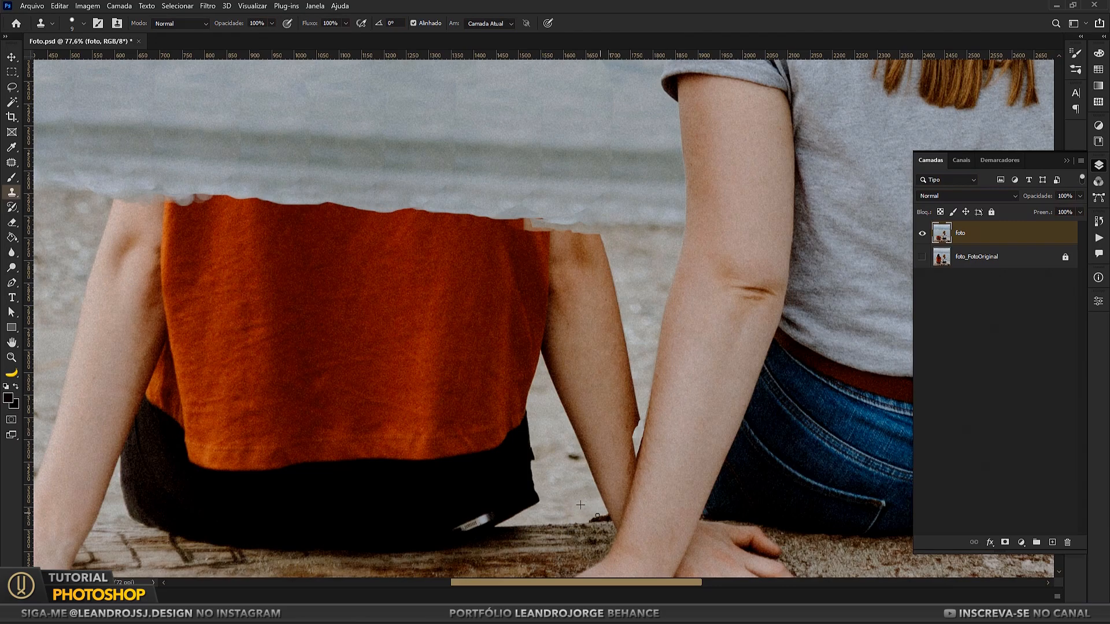
left_click_drag(597, 516, 633, 451)
Step: Enlarge the Clone Stamp brush to about 35 and clone sand across the orange-clad woman's left wrist and the lower black shorts
key("ctrl+minus")
key("ctrl+minus")
key("ctrl+minus")
left_click_drag(335, 440, 356, 446)
key("bracketright")
key("bracketright")
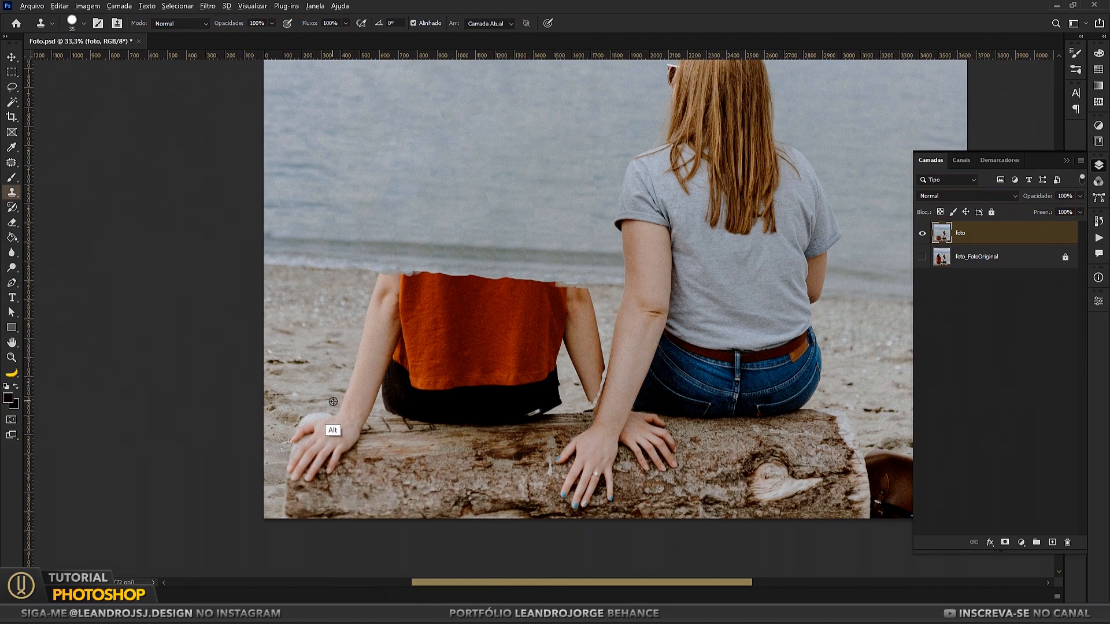
mouse_move(329, 405)
left_mouse_down()
mouse_move(372, 410)
mouse_move(351, 407)
left_mouse_up()
left_click(881, 379, "alt")
left_click(876, 389, "alt")
left_click_drag(555, 410, 410, 412)
Step: Sample the sand right of the blonde woman and clone it over the upper end of the remaining right arm
left_click(899, 393, "alt")
left_click(881, 400, "alt")
left_click(877, 403, "alt")
left_click_drag(860, 382, 705, 414)
left_click(718, 416, "alt")
left_click_drag(433, 326, 420, 326)
left_click(174, 344, "alt")
Step: Copy a rectangle of shoreline and sand from right of the blonde woman to a new layer and move it over the orange shirt's left half
left_click(12, 162)
left_click(12, 72)
mouse_move(811, 392)
left_mouse_down()
mouse_move(743, 184)
mouse_move(697, 191)
mouse_move(714, 276)
mouse_move(675, 296)
left_mouse_up()
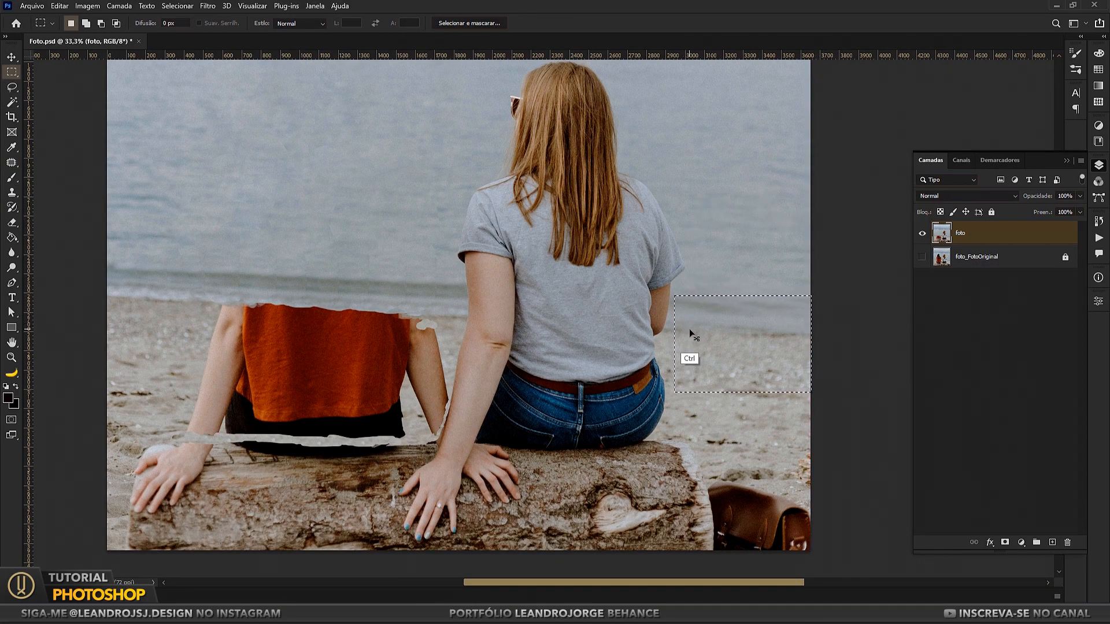
key("v")
key("ctrl+j")
left_click_drag(738, 333, 269, 314)
Step: Duplicate the shoreline patch layer and position the copy over the right half of the orange shirt, aligned with the waterline
right_click(989, 239)
left_click(879, 168)
left_click(648, 173)
left_click_drag(389, 346, 484, 353)
key("shift+Up")
key("shift+Right")
key("shift+Right")
key("shift+Right")
key("shift+Right")
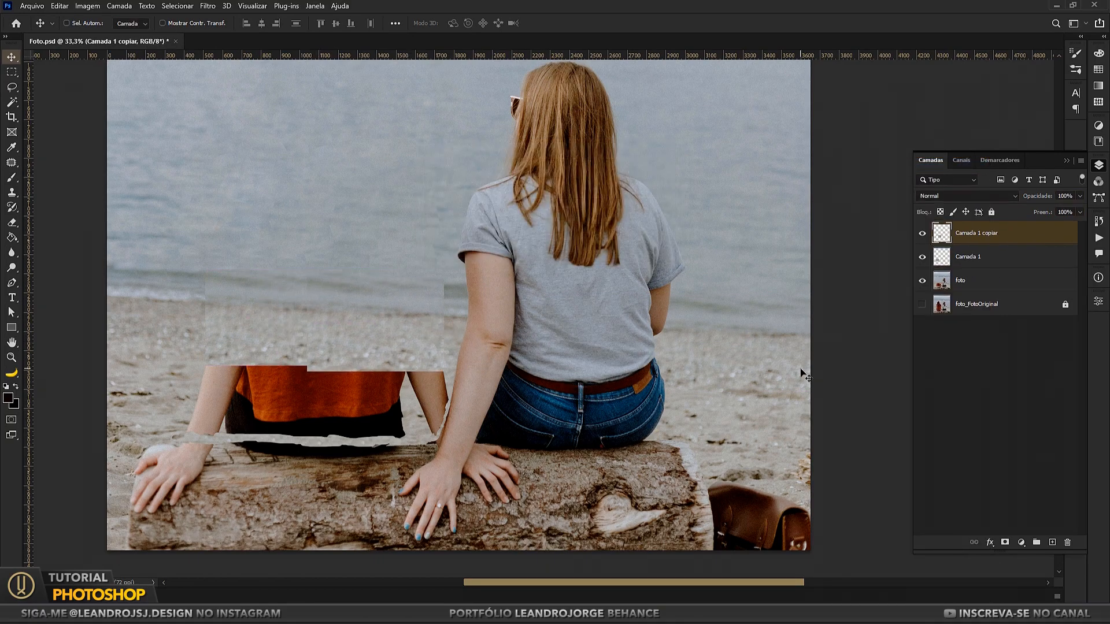
Step: Soften the seams of both shoreline patches with the Eraser at low flow and merge them with the foto layer
key("e")
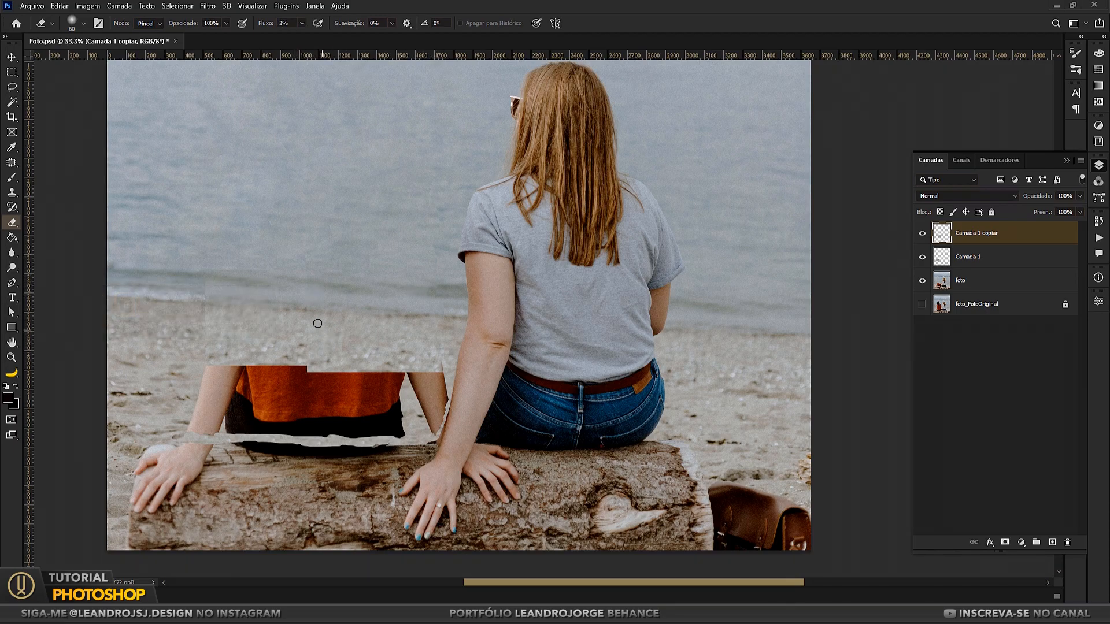
left_click(951, 265)
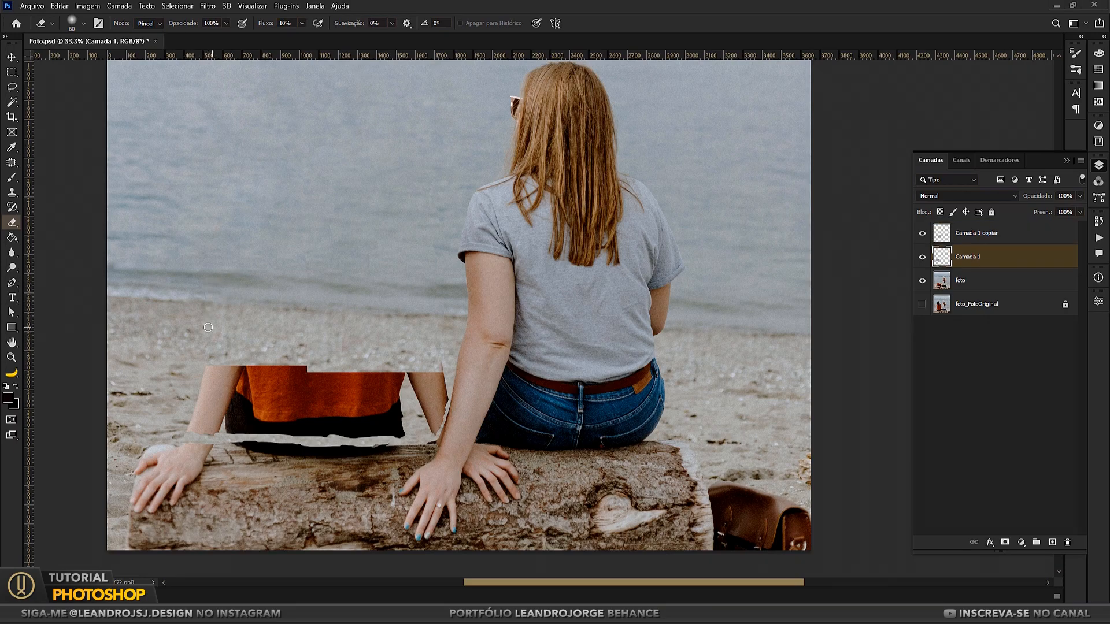
left_click(977, 281)
left_click(968, 235, "shift")
right_click(967, 235)
left_click(855, 456)
Step: Patch the sand above the remaining left arm with the Patch tool
left_click_drag(389, 161, 418, 203)
key("z")
right_click(308, 302)
left_click(333, 307)
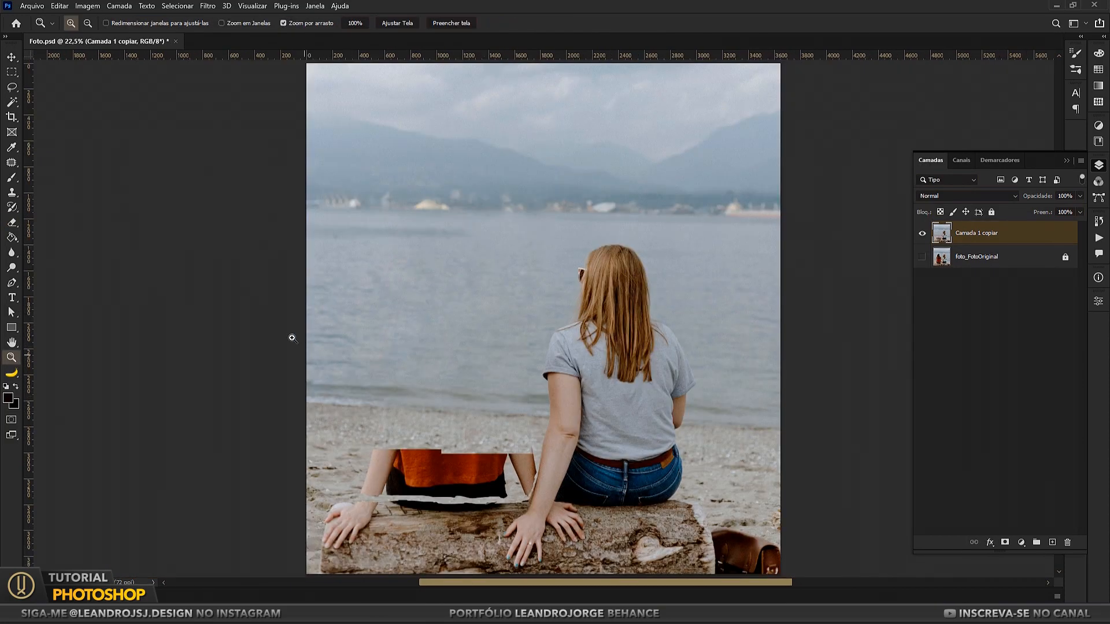
key("v")
scroll(433, 466, "up", 6)
left_click_drag(373, 385, 367, 320)
key("j")
left_click_drag(311, 347, 309, 342)
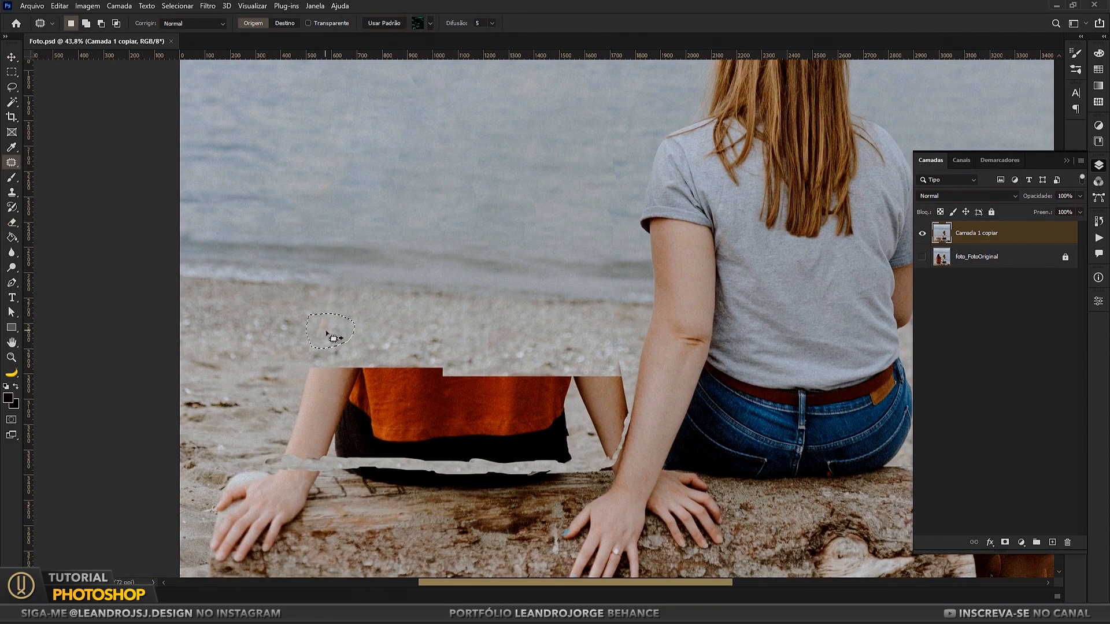
Step: Patch the leftover seam marks in the sand above the orange shirt
mouse_move(565, 362)
left_mouse_down()
mouse_move(555, 346)
mouse_move(574, 350)
left_mouse_up()
mouse_move(573, 350)
left_mouse_down()
mouse_move(561, 335)
mouse_move(487, 326)
mouse_move(498, 349)
left_mouse_up()
key("ctrl+d")
key("ctrl+d")
mouse_move(497, 341)
left_mouse_down()
mouse_move(511, 341)
mouse_move(503, 327)
mouse_move(520, 297)
left_mouse_up()
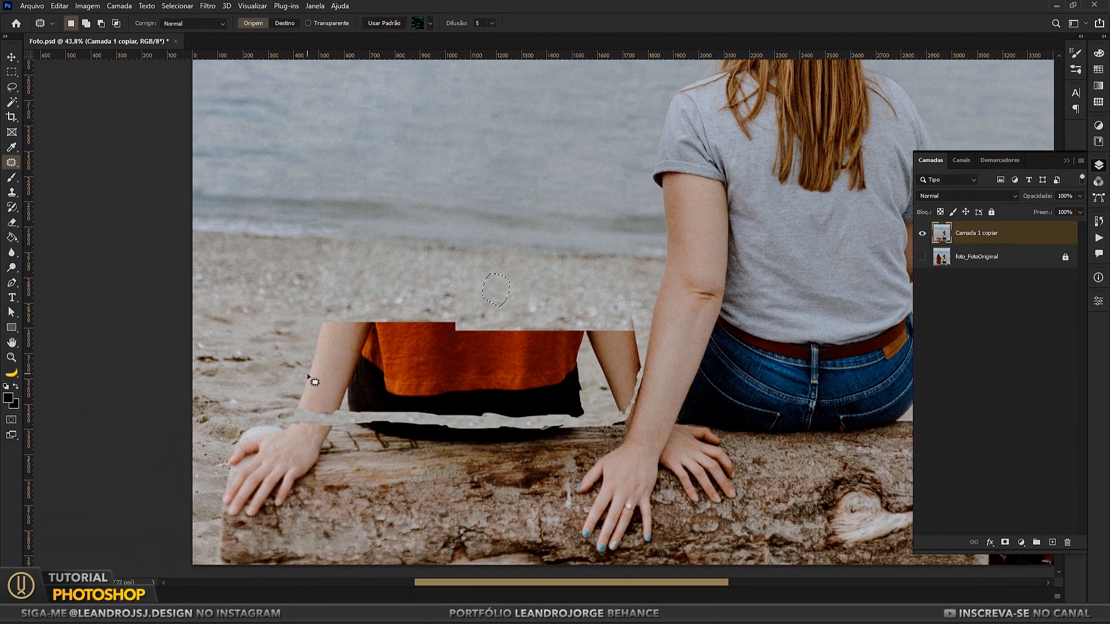
Step: Copy a rectangle of sand from right of the blonde woman to a new layer and place it over the left arm and part of the orange shirt
key("m")
left_click_drag(758, 327, 924, 464)
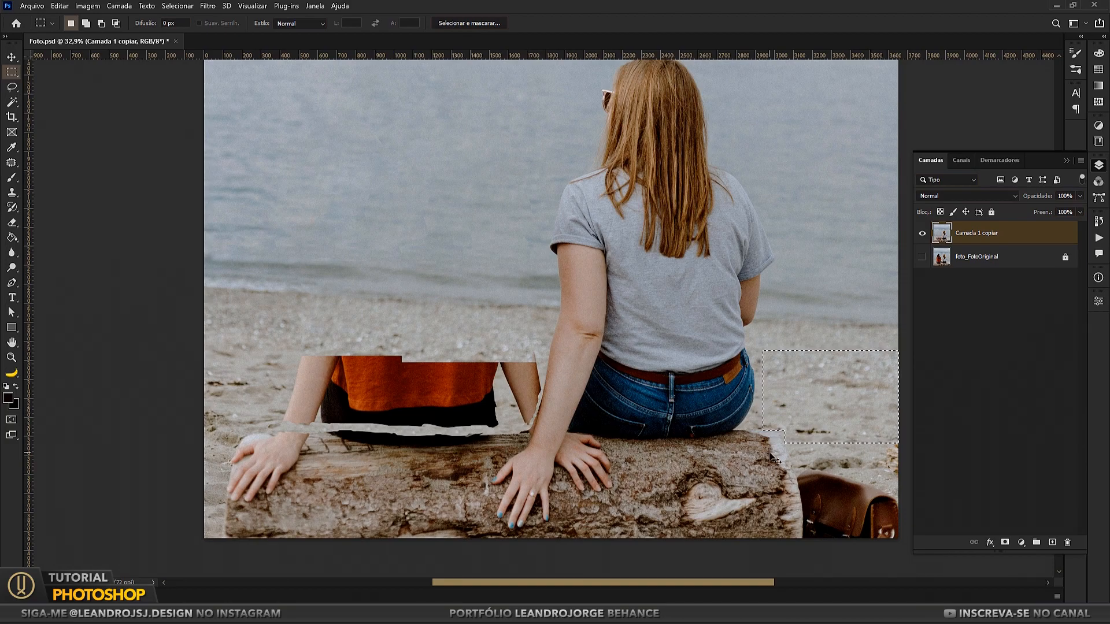
key("ctrl+shift+alt+n")
key("v")
left_click_drag(795, 421, 289, 411)
Step: Merge the new sand layer with the Camada 1 copiar layer
scroll(262, 428, "up", 7)
left_click(979, 258, "ctrl")
right_click(978, 257)
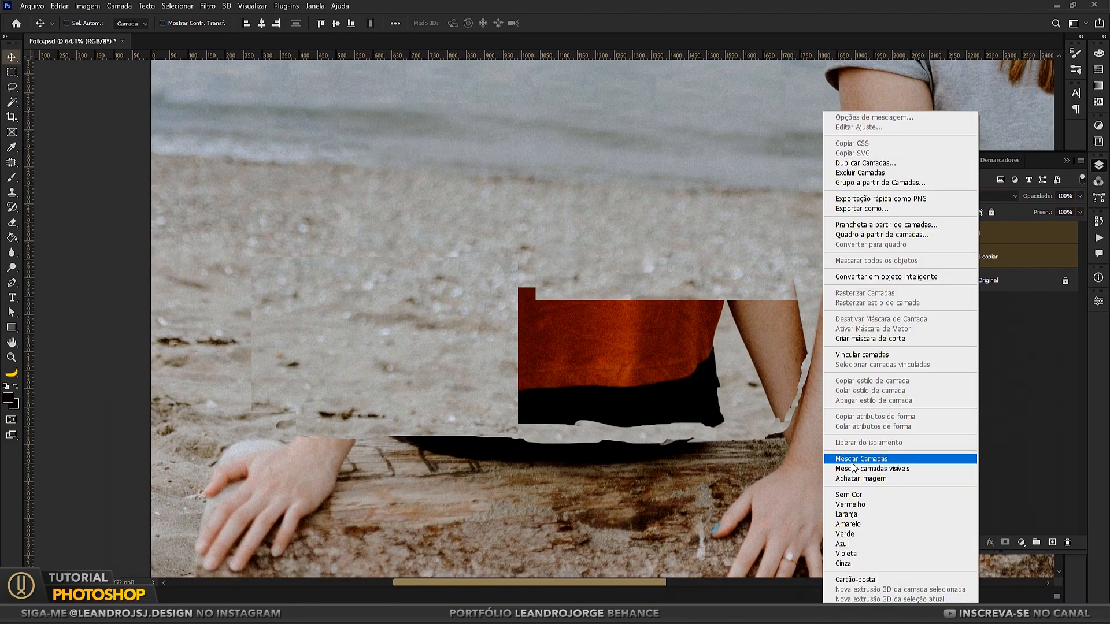
left_click(853, 459)
Step: Patch the seam along the left edge of the merged sand area with the Patch tool
left_click_drag(440, 347, 415, 383)
key("j")
left_click_drag(229, 342, 224, 448)
left_click_drag(224, 399, 322, 397)
key("ctrl+d")
mouse_move(223, 367)
left_mouse_down()
mouse_move(222, 350)
mouse_move(224, 363)
left_mouse_up()
left_click_drag(227, 335, 315, 353)
key("ctrl+d")
Step: Enlarge the Clone Stamp brush and clone sand from right of the blonde woman over the upper end of the remaining right forearm
mouse_move(323, 392)
left_mouse_down()
mouse_move(314, 355)
mouse_move(141, 356)
left_mouse_up()
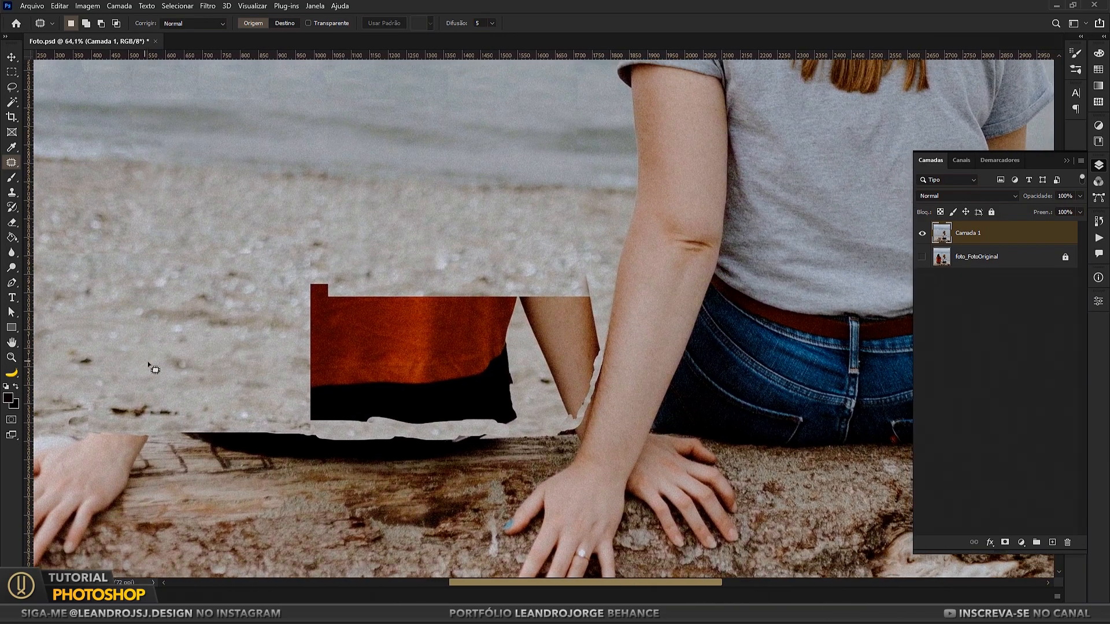
scroll(303, 389, "down", 6)
left_click_drag(294, 350, 254, 345)
scroll(279, 341, "up", 2)
key("s")
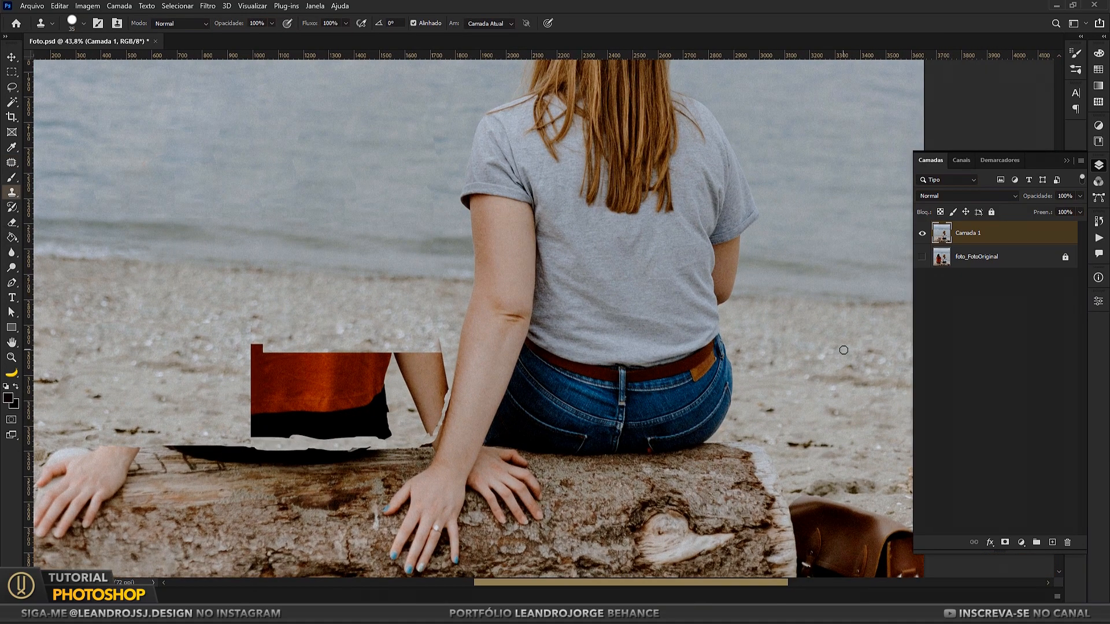
key("bracketright")
key("bracketright")
key("bracketright")
key("bracketright")
key("bracketright")
left_click(815, 363, "alt")
mouse_move(433, 340)
left_mouse_down()
mouse_move(425, 422)
mouse_move(414, 355)
mouse_move(420, 370)
left_mouse_up()
Step: Patch the remaining right forearm between the orange fragment and the blonde woman's arm with sand from the right side of the beach
key("j")
mouse_move(417, 330)
left_mouse_down()
mouse_move(404, 425)
mouse_move(446, 370)
mouse_move(416, 332)
left_mouse_up()
left_click_drag(407, 387, 867, 393)
key("ctrl+d")
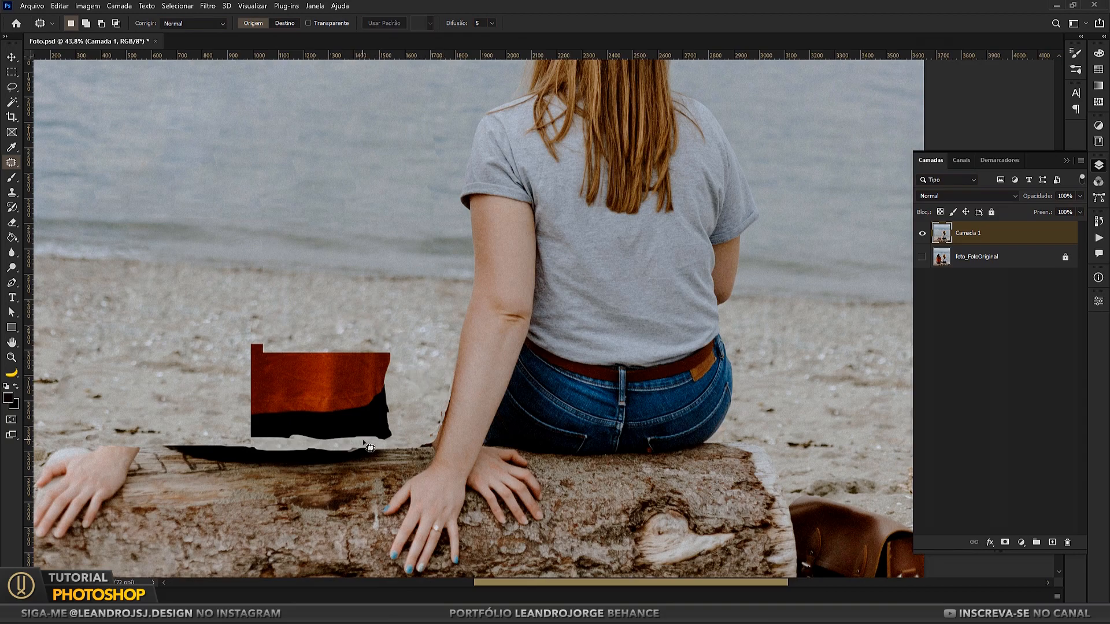
Step: Clone sand around the lower edge of the orange and black clothing fragment, and patch the fragment with clean sand from the right
left_click(11, 193)
mouse_move(211, 420)
left_mouse_down()
mouse_move(353, 434)
mouse_move(394, 412)
mouse_move(336, 426)
left_mouse_up()
left_click(11, 162)
mouse_move(402, 373)
left_mouse_down()
mouse_move(362, 334)
mouse_move(277, 439)
mouse_move(403, 389)
left_mouse_up()
scroll(379, 378, "down", 2)
left_click_drag(331, 383, 751, 391)
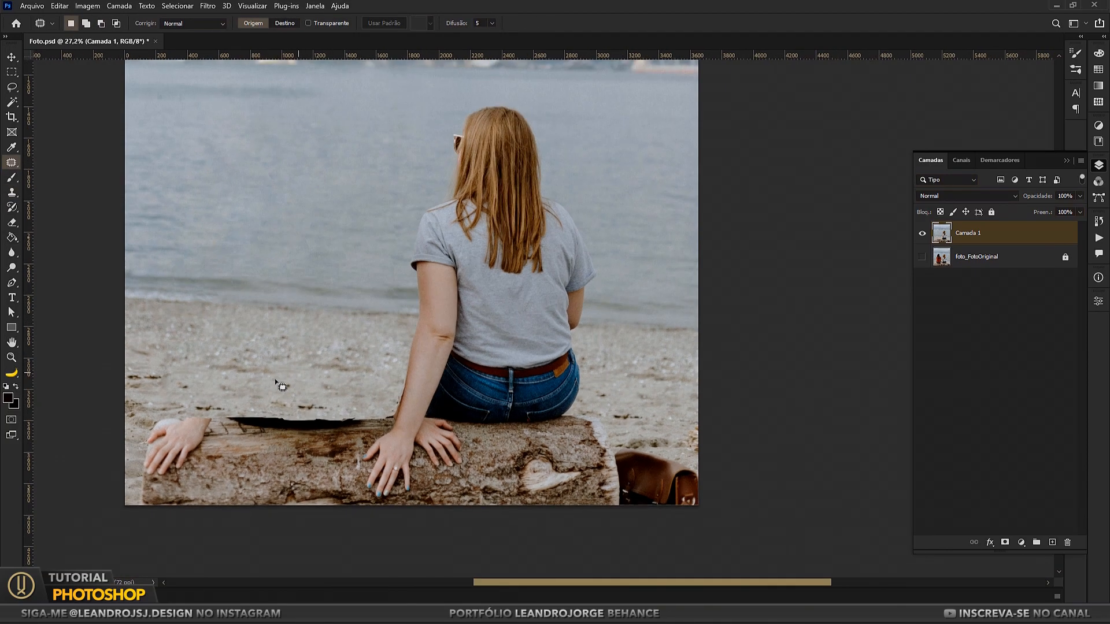
scroll(371, 375, "down", 1)
left_click_drag(281, 383, 297, 393)
key("ctrl+d")
Step: Copy a rectangular area containing the blonde woman and most of the log to a new layer
scroll(373, 407, "down", 3)
scroll(370, 399, "up", 5)
left_click_drag(374, 395, 389, 352)
scroll(381, 364, "down", 3)
left_click_drag(323, 318, 331, 363)
scroll(331, 363, "down", 2)
key("m")
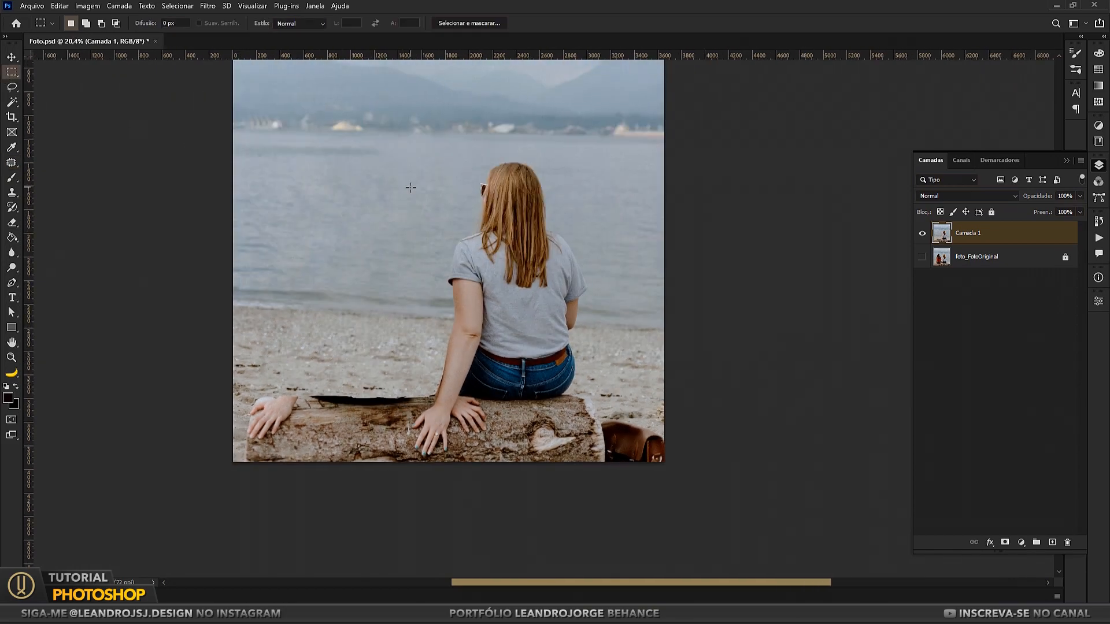
scroll(337, 368, "up", 1)
left_click_drag(282, 169, 617, 493)
key("ctrl+j")
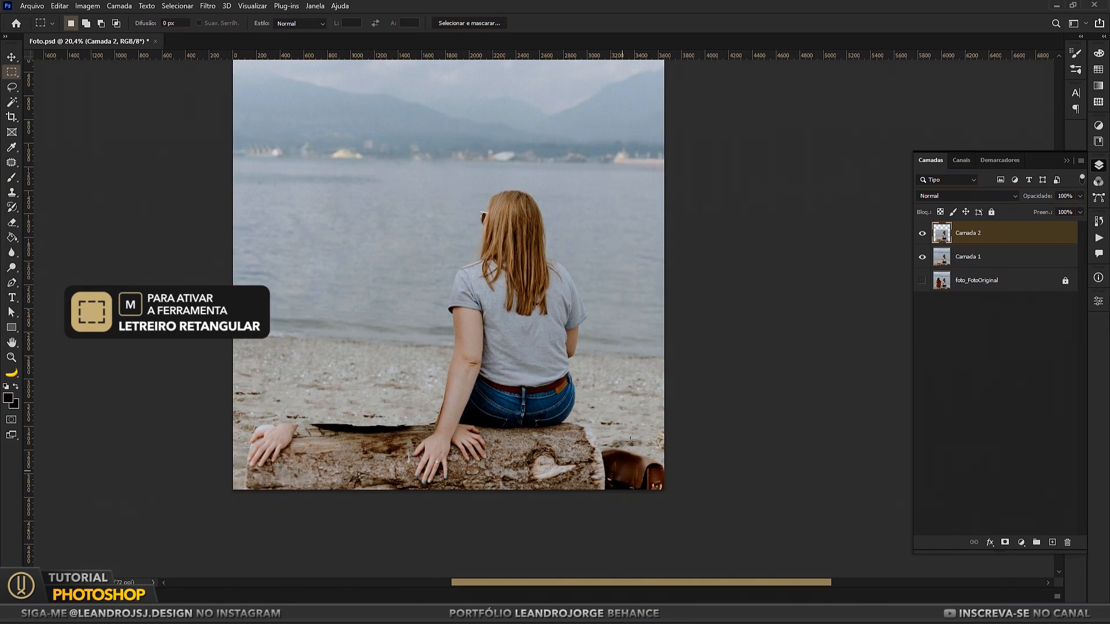
Step: Move the copied woman left toward the middle of the photo and cut away the part of the layer that covers the leftover hand
key("v")
left_click_drag(494, 372, 430, 372)
key("shift+Right")
key("shift+Right")
key("m")
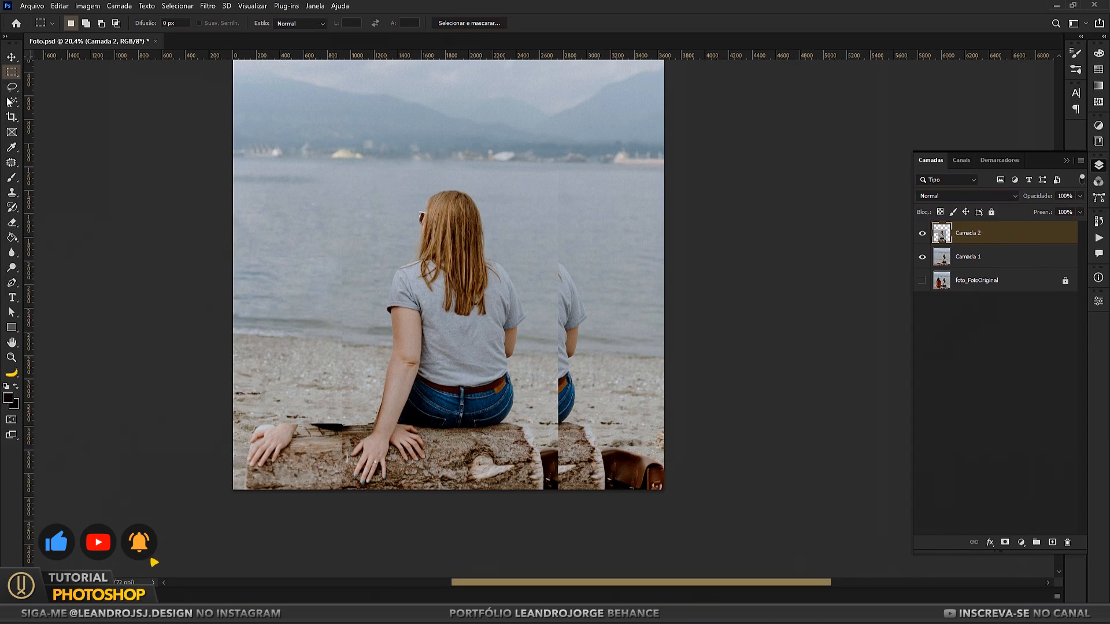
left_click(12, 56)
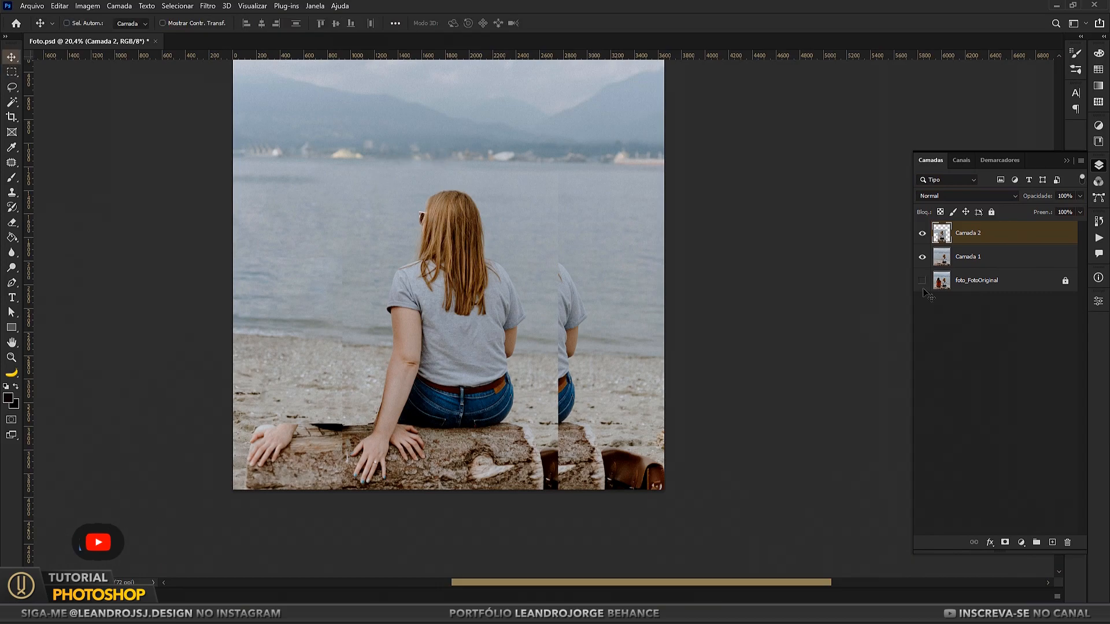
key("shift+Left")
key("shift+Left")
Step: Use the transform bounds of the Camada 1 layer to place a vertical guide at the centre of the photo
left_click(977, 256)
key("ctrl+a")
key("ctrl+t")
scroll(686, 272, "down", 2)
left_click_drag(30, 270, 465, 271)
left_click(11, 73)
key("ctrl+d")
Step: Nudge the Camada 2 layer into line with the centre guide, hide the guides and raise the layer to match the background
left_click(11, 57)
left_click(977, 233)
scroll(614, 278, "up", 2)
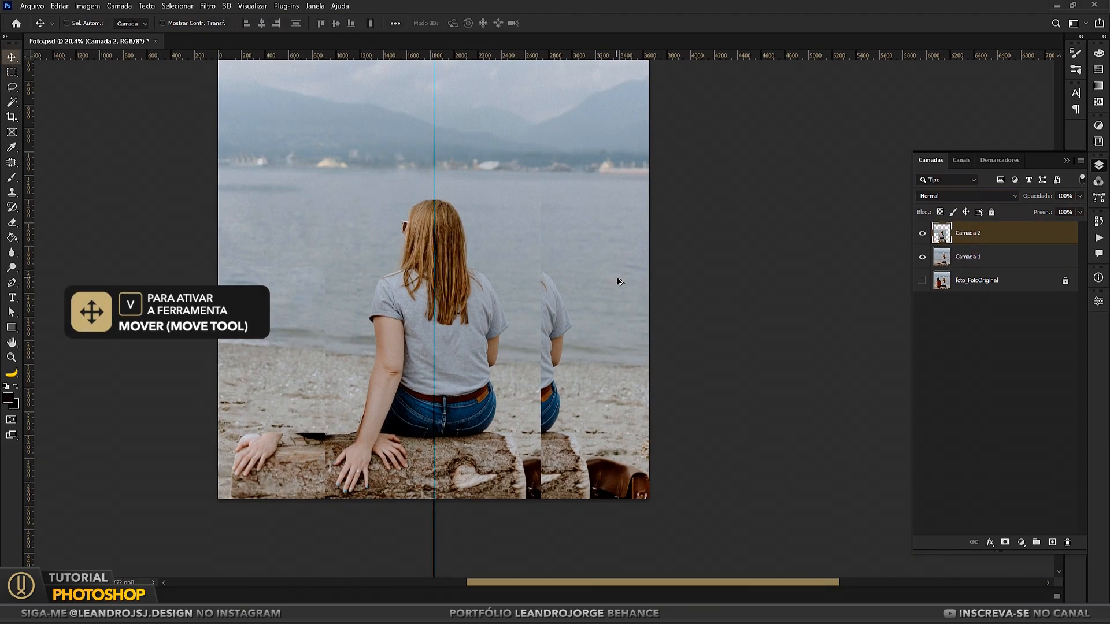
key("shift+Left")
key("shift+Right")
key("ctrl+semicolon")
key("shift+Up")
key("shift+Up")
key("shift+Up")
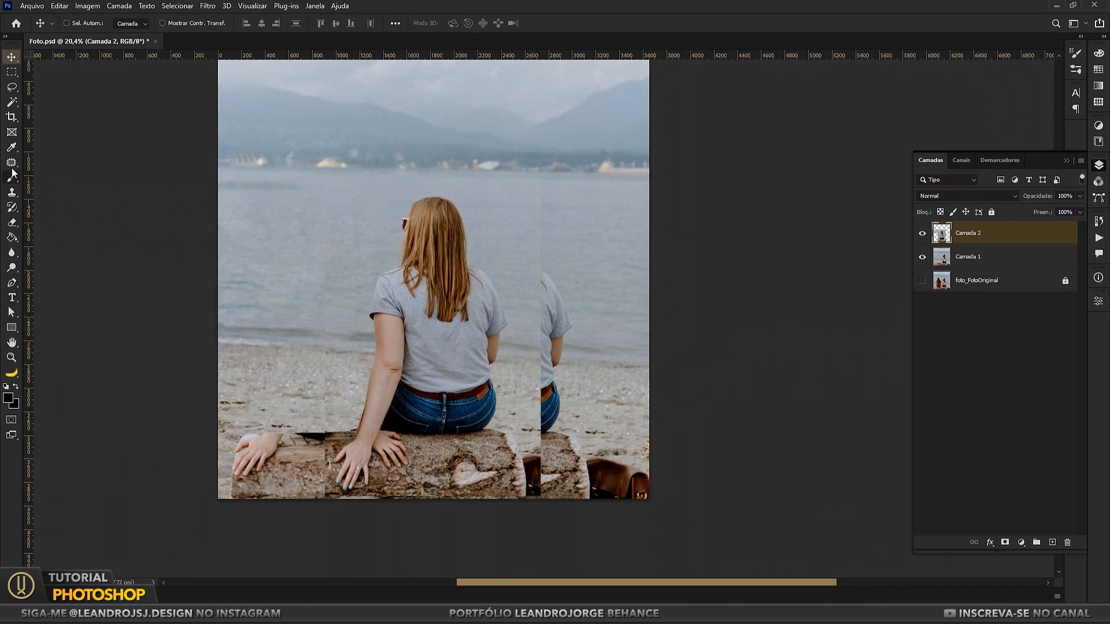
Step: Set the Eraser to 50% flow and soften the left seam of the Camada 2 layer, comparing it with the layer hidden
key("e")
left_click(922, 233)
left_click(922, 233)
key("shift+5")
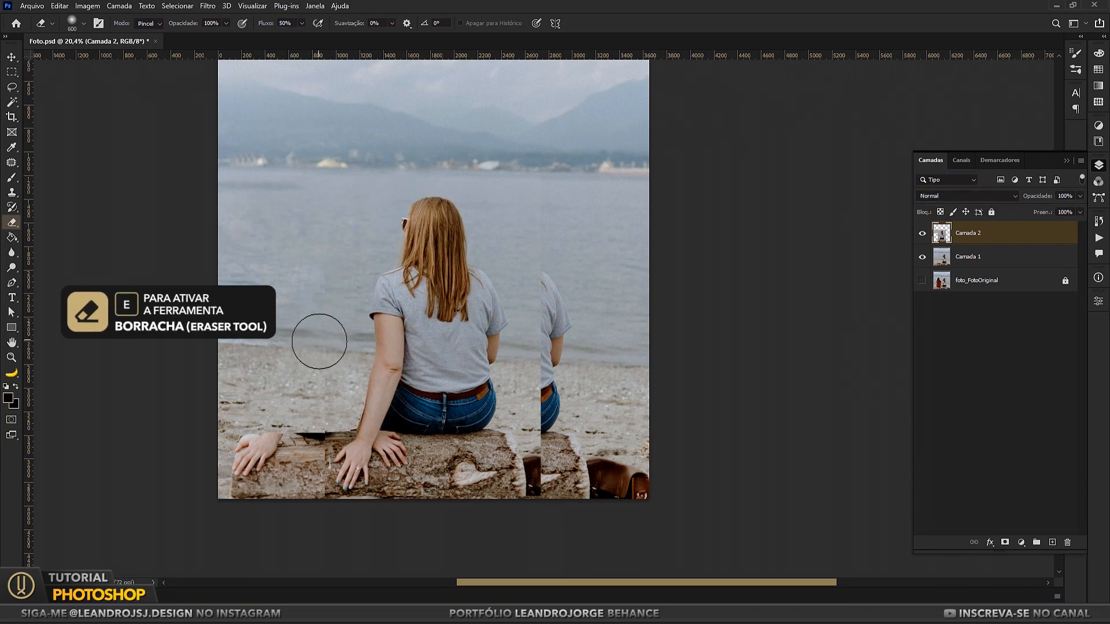
key("bracketleft")
key("bracketleft")
key("bracketleft")
key("bracketleft")
key("bracketleft")
key("bracketleft")
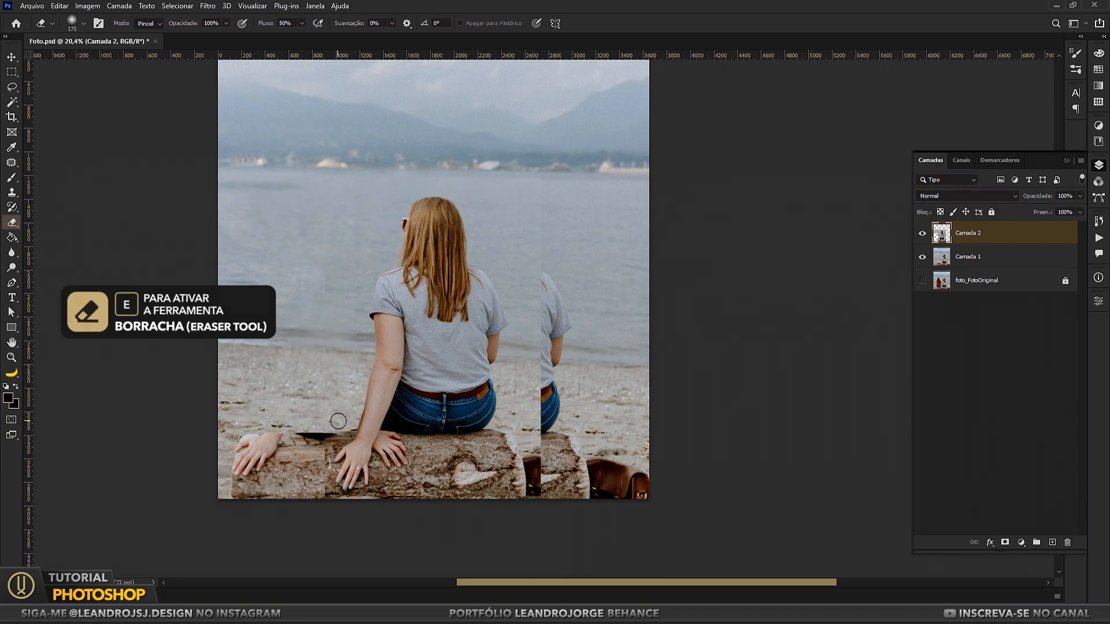
Step: Enlarge the Eraser brush to 300 and erase the right seam of the Camada 2 layer along the water, sand and log
key("bracketright")
key("bracketright")
key("bracketright")
key("bracketright")
left_click(922, 235)
left_click(922, 234)
key("bracketright")
key("bracketright")
left_click(923, 233)
left_click(922, 234)
left_click(516, 205)
left_click(922, 234)
left_click(922, 234)
mouse_move(537, 465)
left_mouse_down()
mouse_move(528, 497)
mouse_move(441, 471)
mouse_move(533, 485)
mouse_move(536, 454)
mouse_move(513, 439)
mouse_move(539, 430)
mouse_move(537, 400)
left_mouse_up()
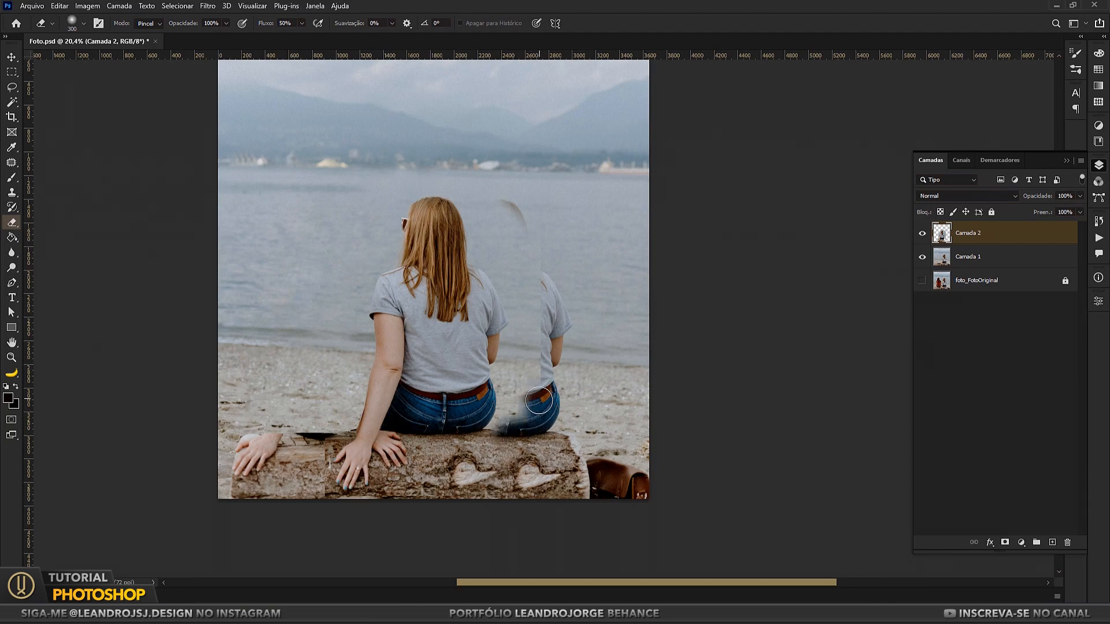
Step: Reduce the Eraser brush to 80 and blend the log seam beside the blonde woman's left hand
scroll(316, 497, "up", 6)
left_click_drag(241, 448, 383, 338)
key("bracketleft")
key("bracketleft")
key("bracketleft")
key("bracketleft")
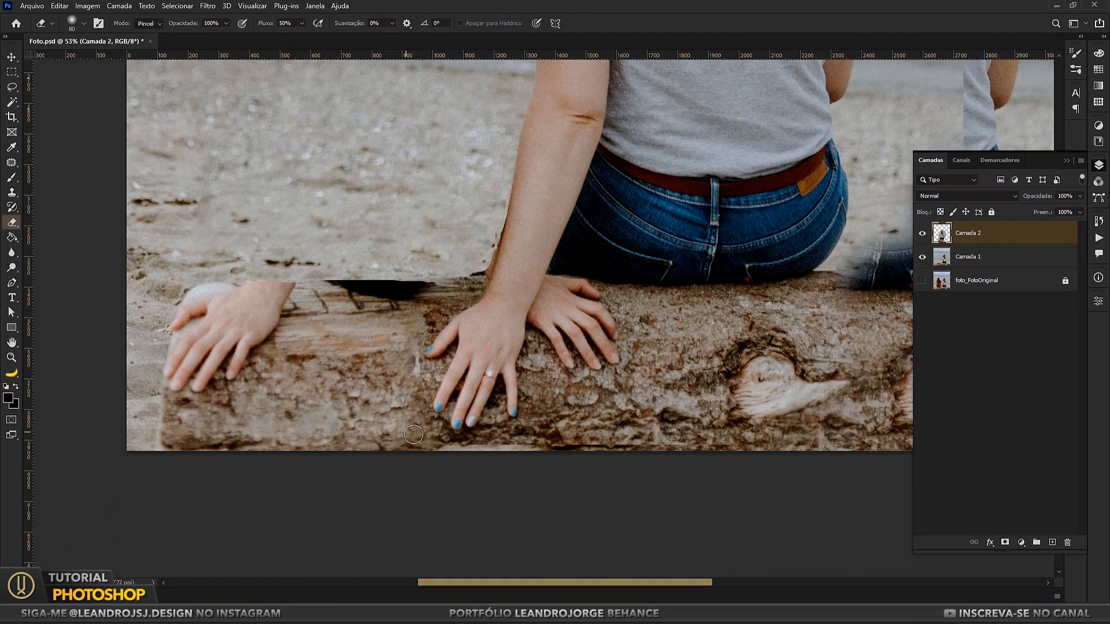
scroll(610, 442, "down", 4)
left_click_drag(612, 435, 433, 497)
scroll(410, 341, "up", 8)
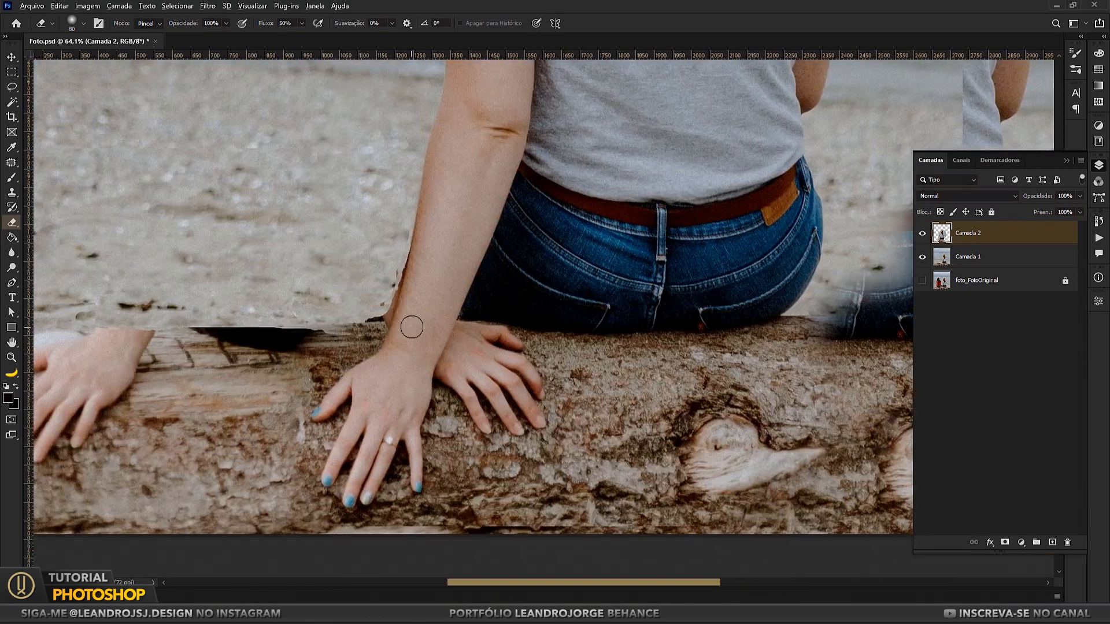
left_click_drag(493, 220, 485, 283)
Step: Set up the Clone Stamp with a soft round brush and merge the Camada 2 and Camada 1 layers
key("s")
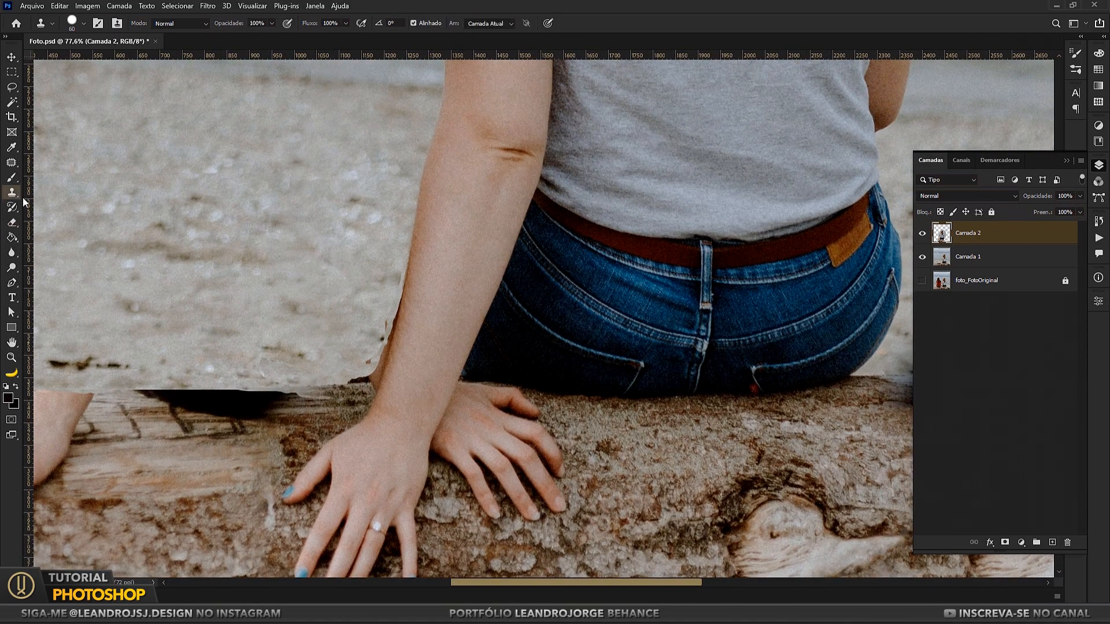
left_click(83, 24)
left_click(60, 132)
left_click(609, 451)
left_click(594, 501, "alt")
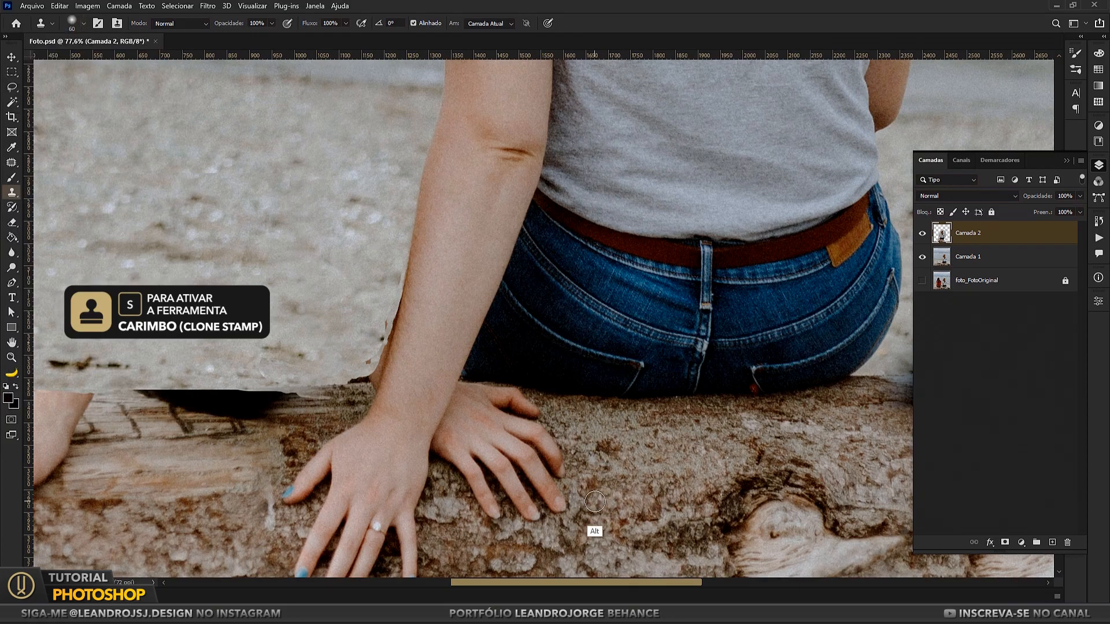
left_click(974, 263, "shift")
right_click(985, 250)
left_click(907, 457)
Step: Clone bark over the fingers of the blonde woman's rear hand, reducing the brush to 25 for the area beside the front wrist
mouse_move(561, 508)
left_mouse_down()
mouse_move(556, 483)
mouse_move(601, 470)
mouse_move(520, 457)
mouse_move(541, 506)
mouse_move(521, 510)
mouse_move(497, 480)
mouse_move(531, 428)
mouse_move(509, 405)
mouse_move(547, 439)
left_mouse_up()
scroll(461, 394, "up", 3)
mouse_move(461, 394)
left_mouse_down()
mouse_move(422, 248)
mouse_move(427, 228)
left_mouse_up()
key("bracketleft")
key("bracketleft")
key("bracketleft")
key("bracketleft")
key("bracketleft")
key("bracketleft")
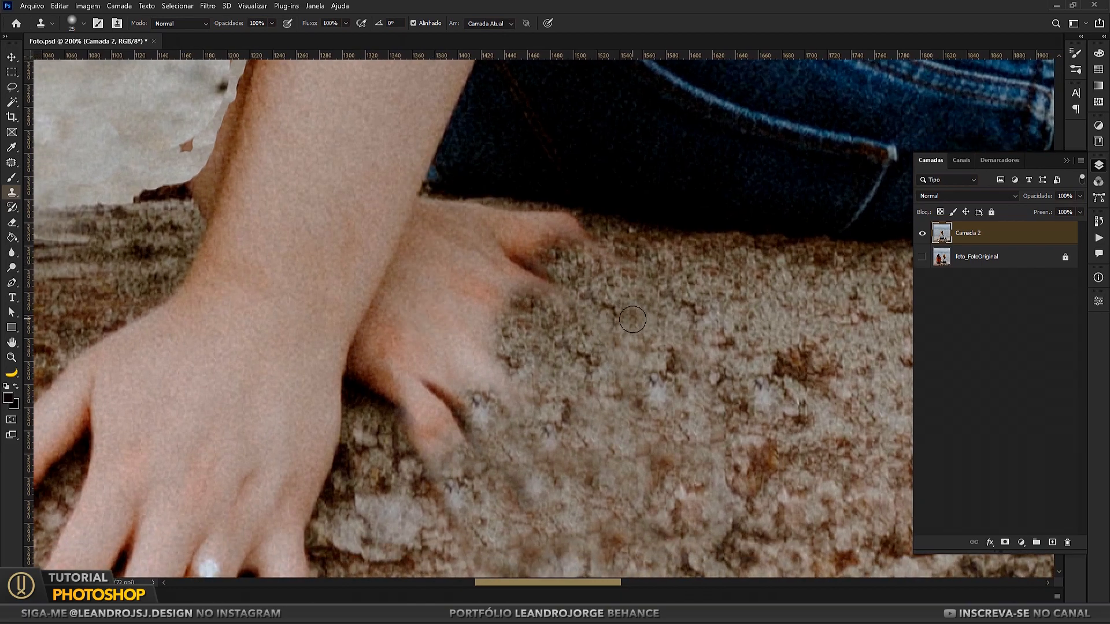
mouse_move(363, 376)
left_mouse_down()
mouse_move(360, 356)
mouse_move(382, 393)
mouse_move(364, 391)
mouse_move(371, 405)
mouse_move(365, 356)
mouse_move(400, 272)
left_mouse_up()
left_click(372, 405, "alt")
left_click(376, 401, "alt")
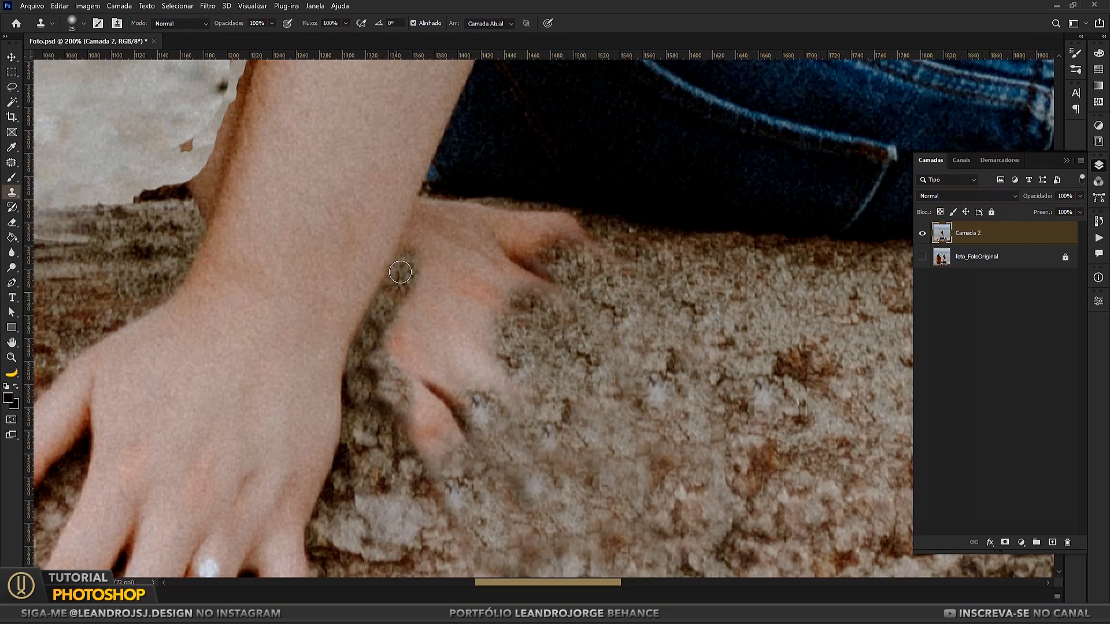
Step: Clone bark over the rest of the rear hand between the front wrist and the jeans, resampling nearby log texture
left_click(84, 289, "alt")
left_click_drag(425, 229, 417, 257)
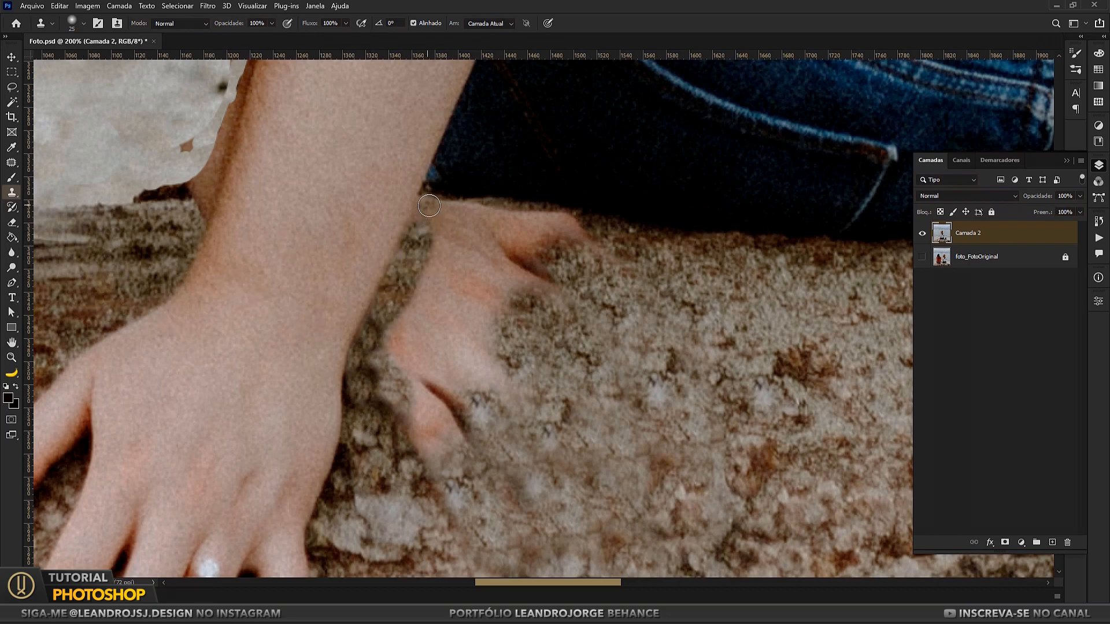
left_click_drag(429, 206, 400, 302)
left_click(686, 438, "alt")
mouse_move(427, 422)
left_mouse_down()
mouse_move(471, 373)
mouse_move(430, 443)
left_mouse_up()
left_click(746, 393, "alt")
mouse_move(463, 217)
left_mouse_down()
mouse_move(447, 213)
mouse_move(607, 257)
mouse_move(569, 266)
mouse_move(598, 243)
mouse_move(508, 232)
mouse_move(555, 269)
left_mouse_up()
left_click(652, 425, "alt")
left_click(589, 307, "alt")
left_click_drag(515, 236, 545, 224)
Step: Patch the cloned bark beside the remaining hand with cleaner log texture and deselect
key("ctrl+minus")
key("ctrl+minus")
key("j")
mouse_move(513, 337)
left_mouse_down()
mouse_move(493, 347)
mouse_move(481, 301)
mouse_move(502, 387)
mouse_move(643, 378)
mouse_move(482, 364)
left_mouse_up()
key("ctrl+d")
left_click_drag(410, 311, 528, 322)
key("ctrl+plus")
left_click_drag(134, 214, 257, 247)
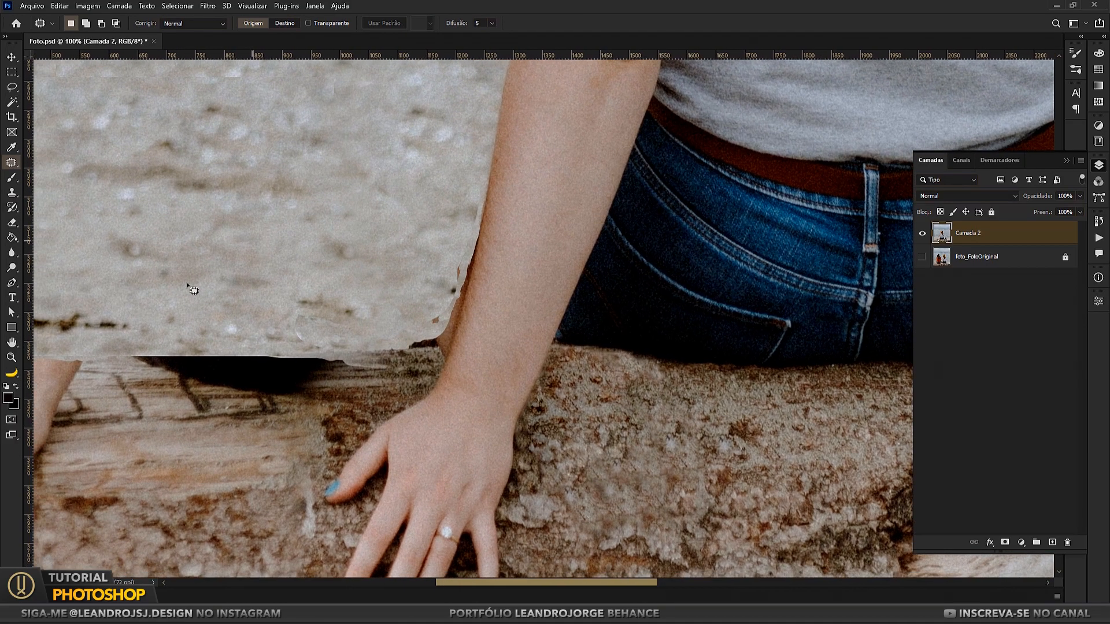
Step: Clone away the dark fringe along the outer edge of the woman's arm and patch the sand just above the log
left_click(12, 193)
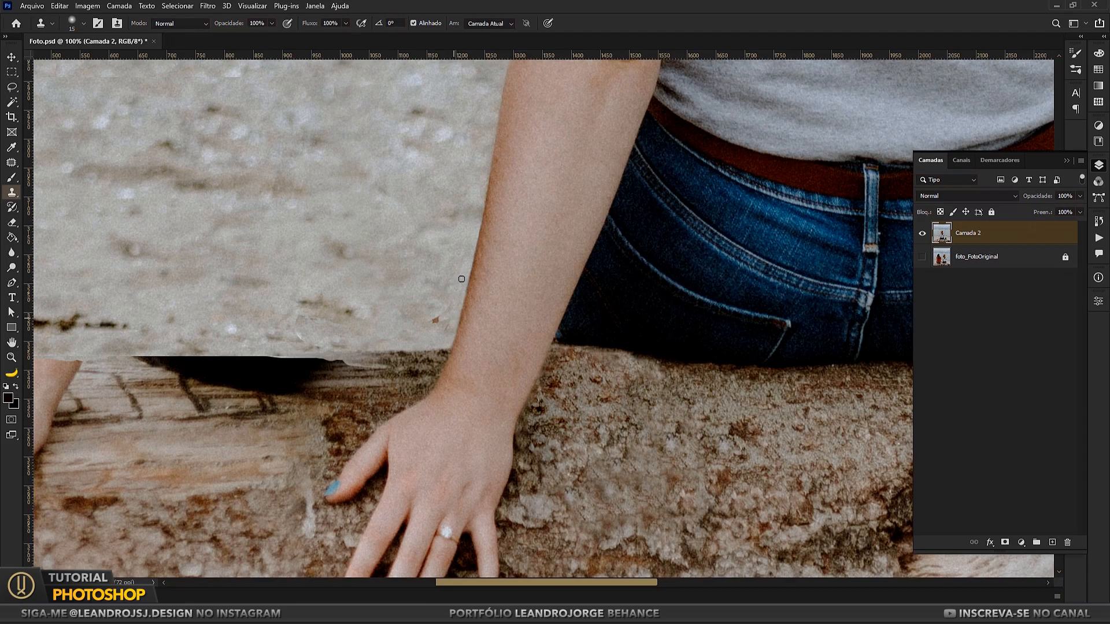
key("j")
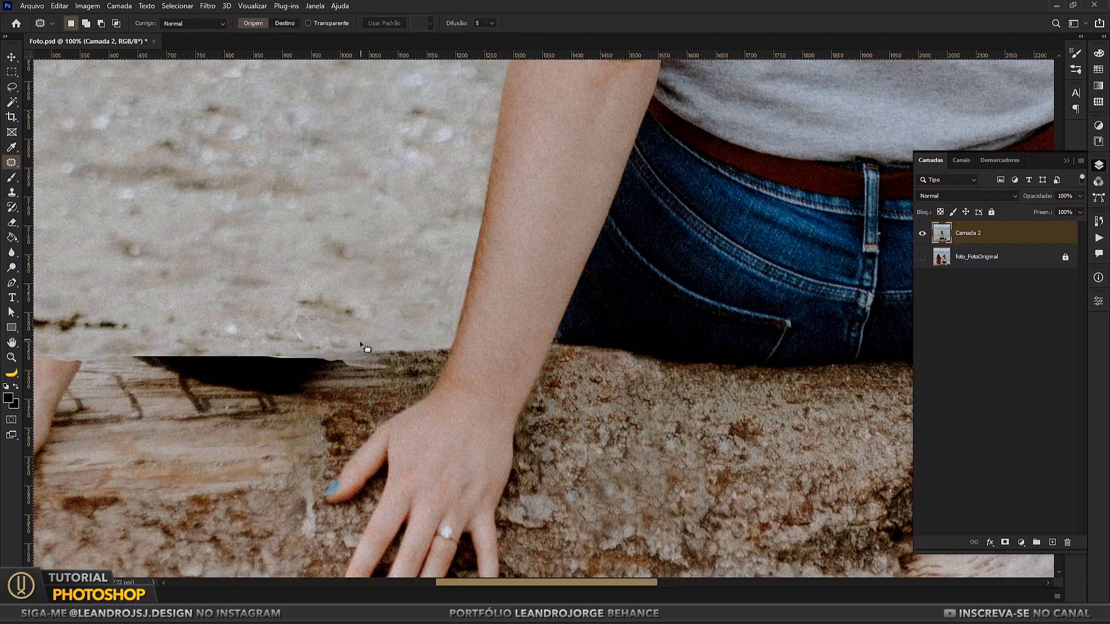
left_click_drag(369, 334, 290, 342)
mouse_move(341, 318)
left_mouse_down()
mouse_move(380, 251)
mouse_move(417, 222)
left_mouse_up()
key("ctrl+d")
Step: Patch the blemish in the open sand beside the woman's arm and deselect
key("ctrl+d")
left_click_drag(238, 143, 232, 145)
left_click_drag(225, 124, 347, 239)
Step: Patch the leftover marks in the background around the blonde woman with clean nearby texture
key("ctrl+d")
left_click_drag(280, 278, 409, 278)
key("z")
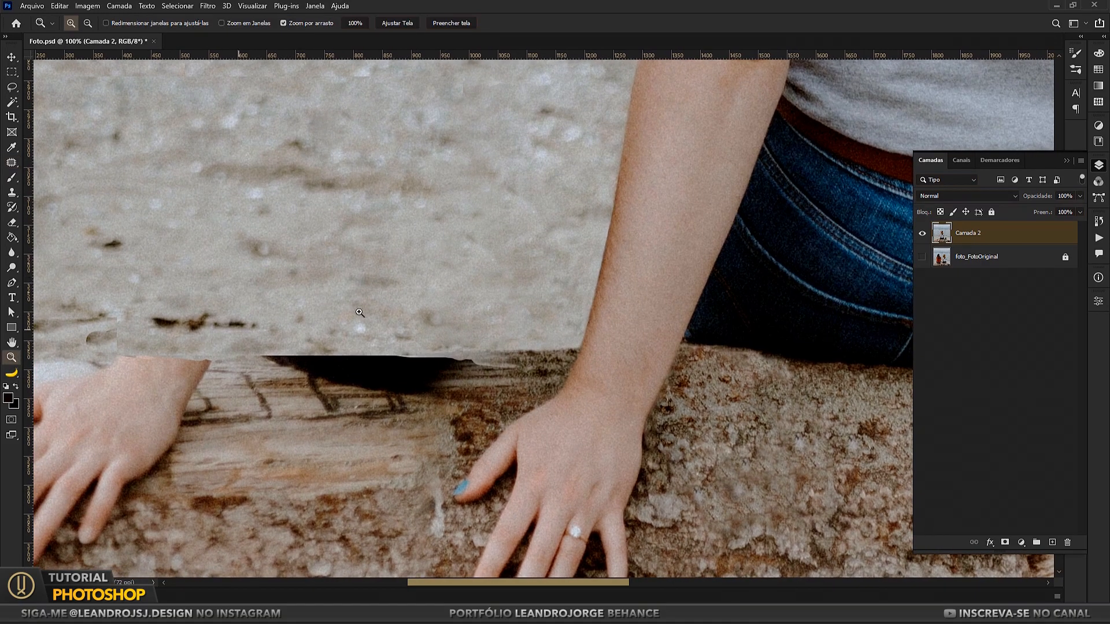
key("ctrl+0")
left_click_drag(674, 309, 729, 311)
left_click_drag(730, 311, 597, 318)
key("j")
mouse_move(391, 170)
left_mouse_down()
mouse_move(437, 171)
mouse_move(402, 226)
mouse_move(555, 254)
left_mouse_up()
key("ctrl+d")
left_click_drag(614, 345, 552, 197)
left_click_drag(491, 171, 470, 239)
mouse_move(441, 176)
left_mouse_down()
mouse_move(446, 247)
mouse_move(442, 181)
left_mouse_up()
key("ctrl+d")
mouse_move(434, 230)
left_mouse_down()
mouse_move(514, 286)
mouse_move(498, 225)
left_mouse_up()
Step: Clone a gap across the duplicate woman's forearm, then patch her shoulder and sleeve with clean water
key("s")
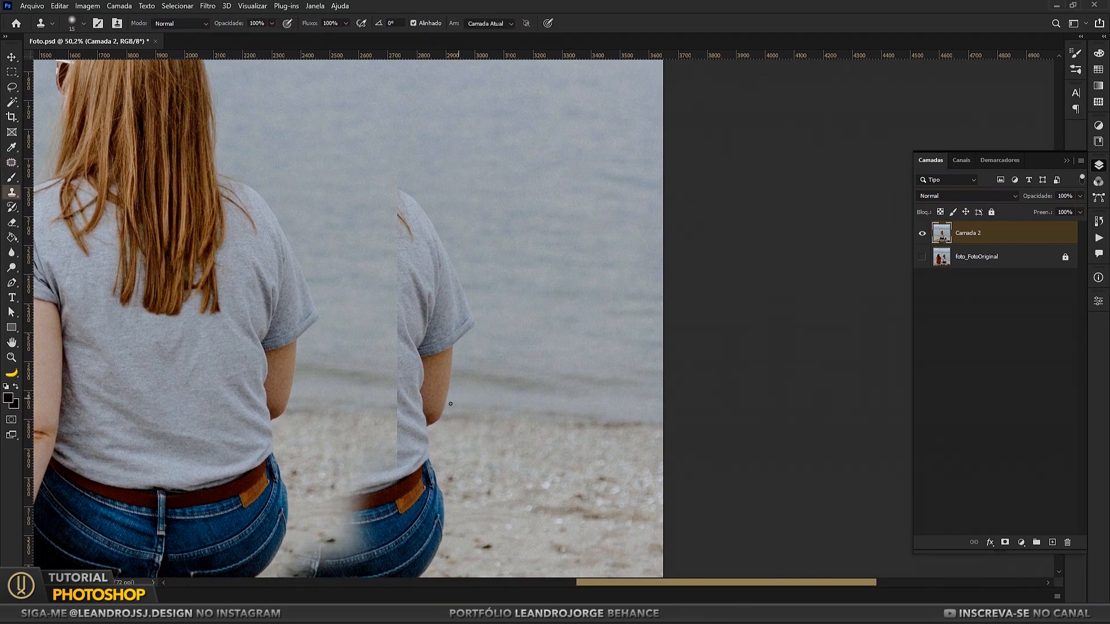
key("j")
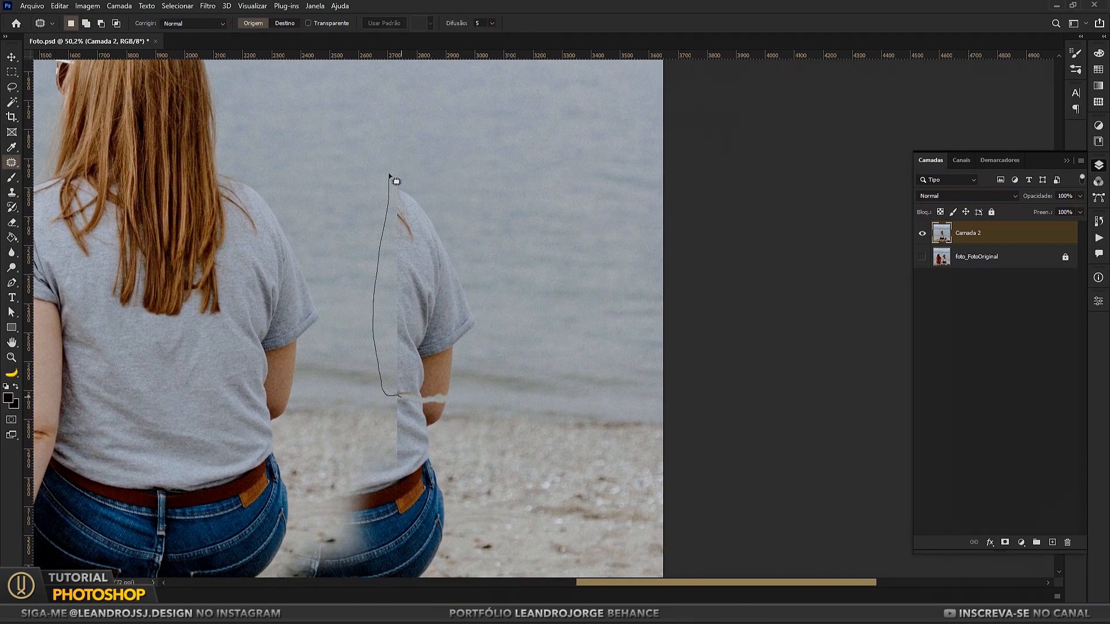
left_click_drag(389, 174, 401, 399)
left_click_drag(425, 326, 533, 328)
key("ctrl+d")
mouse_move(485, 272)
left_mouse_down()
mouse_move(471, 312)
mouse_move(481, 275)
left_mouse_up()
left_click_drag(486, 293, 489, 175)
key("ctrl+d")
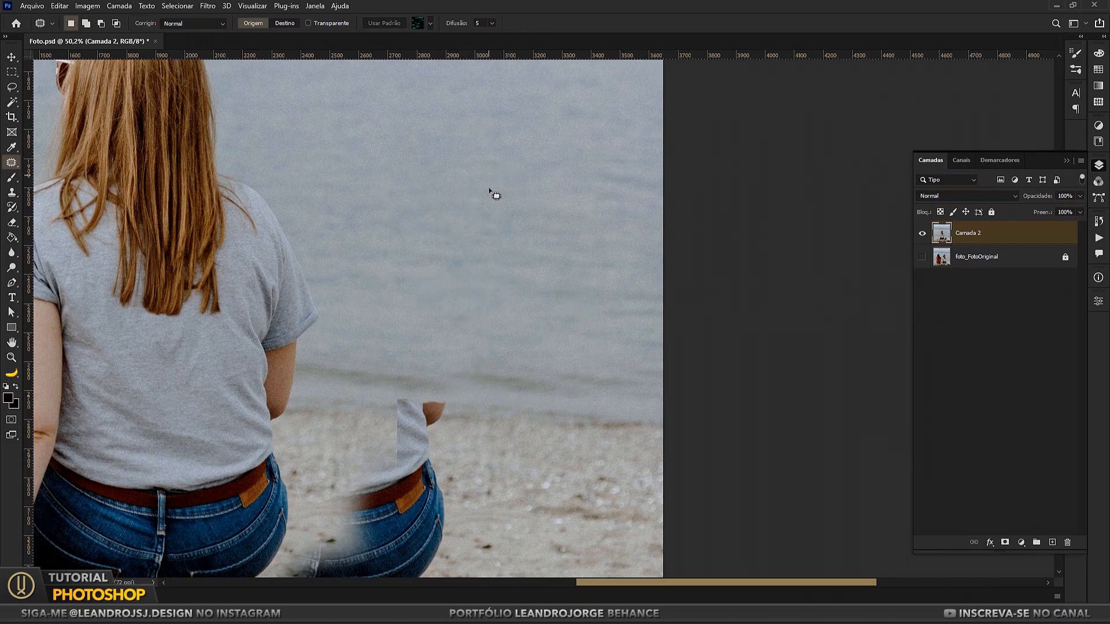
Step: Clone sand across the duplicate shirt just above its belt, separating the remaining shirt scrap from the jeans
left_click_drag(437, 348, 436, 264)
key("s")
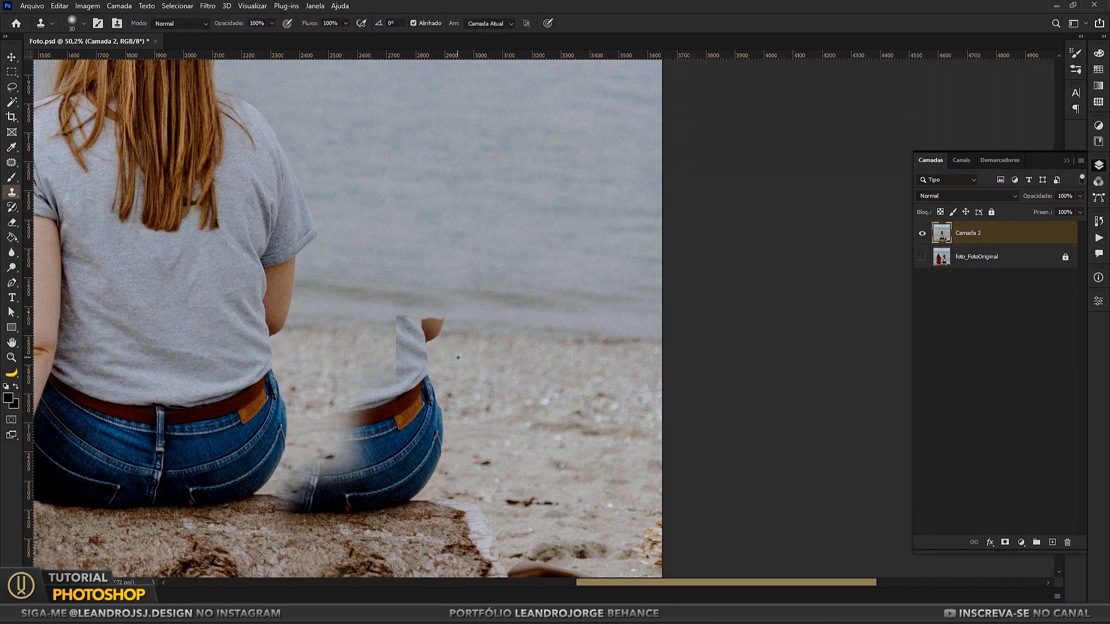
left_click(484, 379, "alt")
mouse_move(418, 375)
left_mouse_down()
mouse_move(365, 381)
mouse_move(428, 403)
left_mouse_up()
left_click(480, 397, "alt")
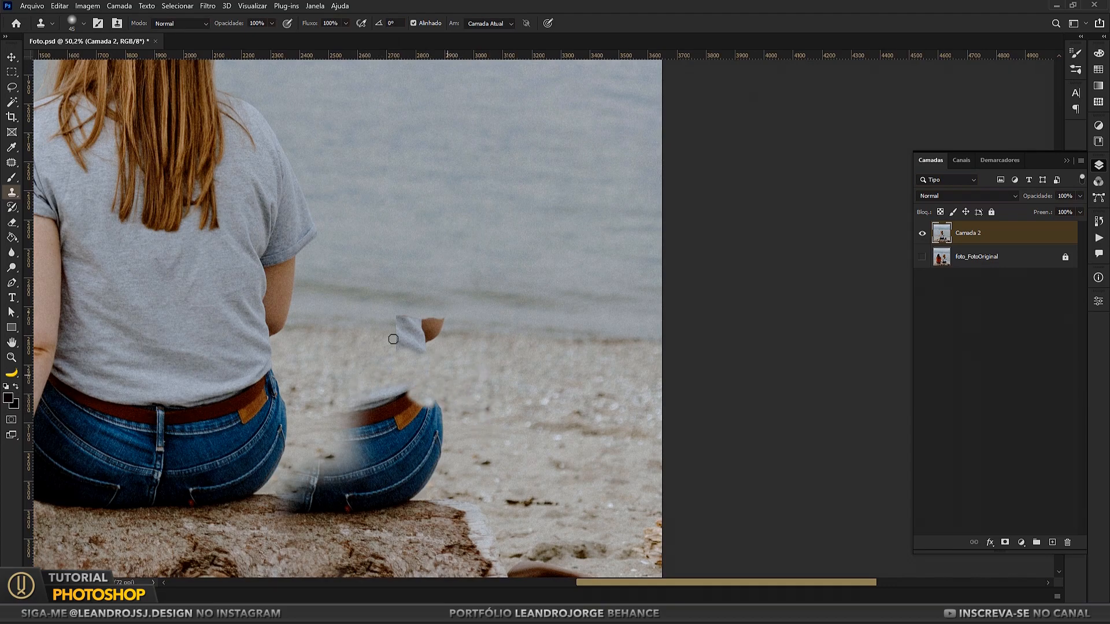
Step: Patch out the duplicate's remaining shirt and arm scrap, and smooth the shoreline where it was
key("j")
mouse_move(413, 365)
left_mouse_down()
mouse_move(396, 365)
mouse_move(517, 346)
left_mouse_up()
key("ctrl+d")
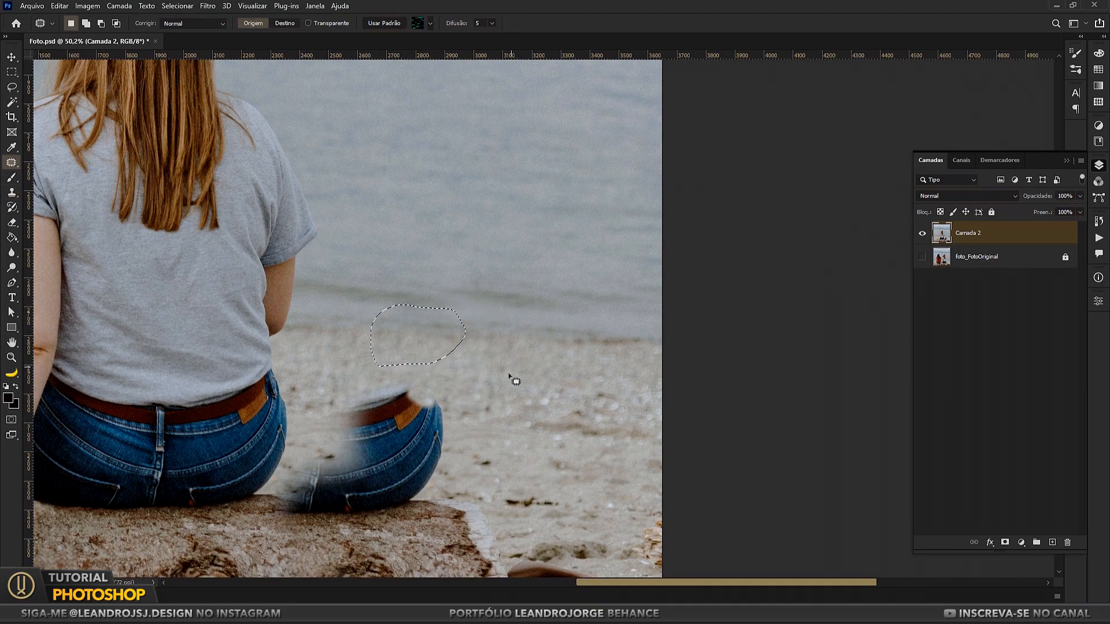
mouse_move(421, 299)
left_mouse_down()
mouse_move(508, 299)
mouse_move(465, 303)
left_mouse_up()
left_click_drag(433, 307, 522, 310)
key("ctrl+d")
left_click_drag(515, 304, 601, 308)
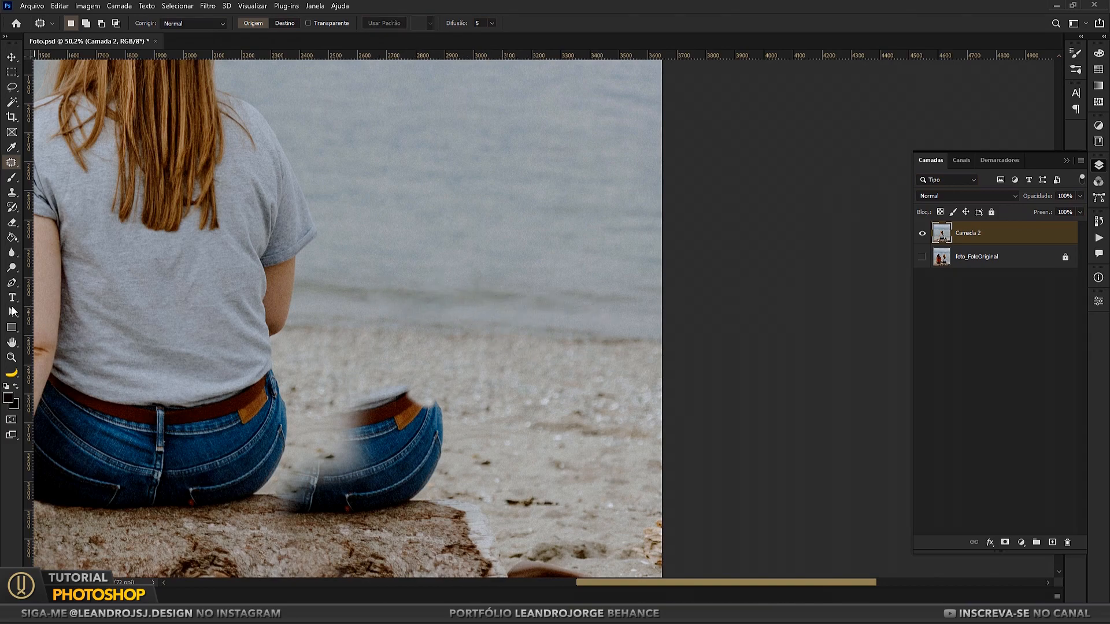
Step: Show only the foto_FotoOriginal layer and lasso the log bark around the fingertips of the blonde woman's rear hand
key("z")
right_click(466, 257)
left_click(486, 263)
left_click_drag(617, 471, 682, 477)
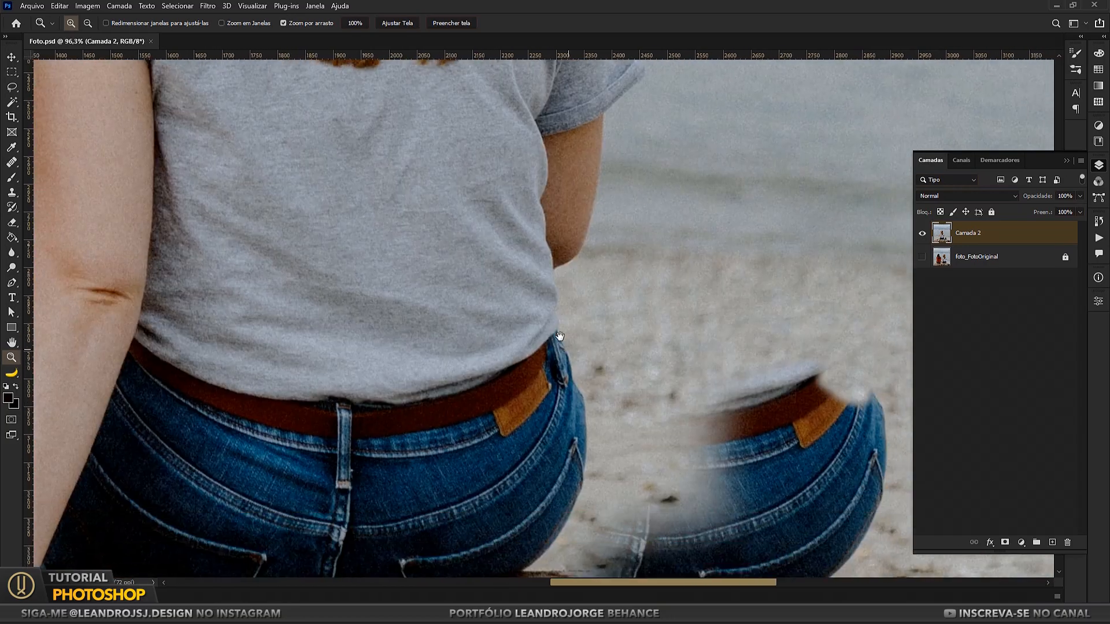
left_click_drag(549, 549, 568, 382)
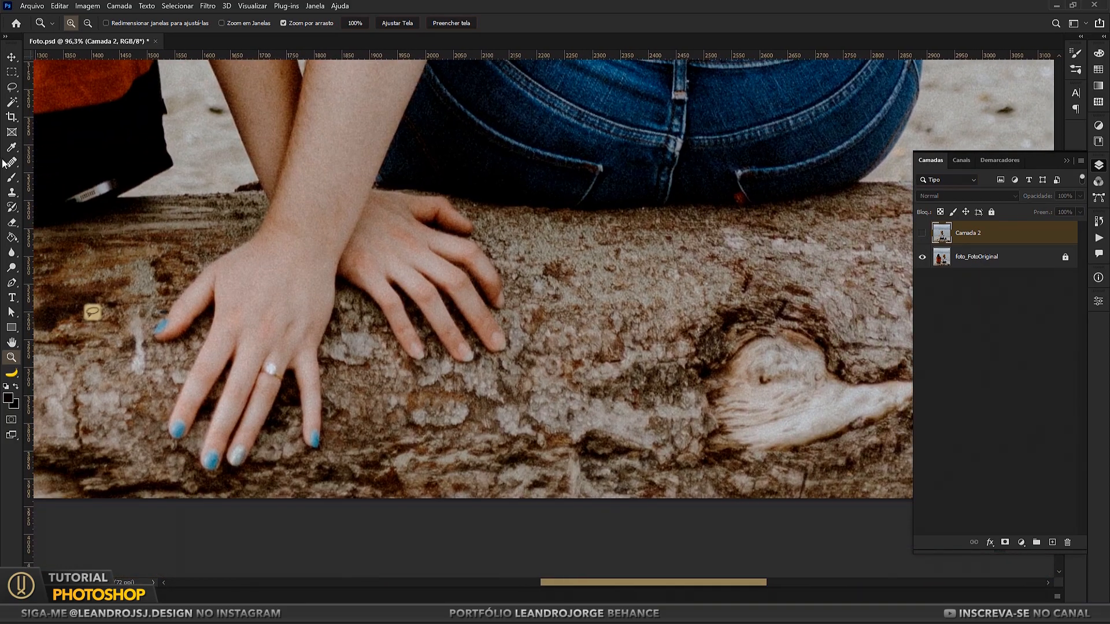
key("l")
left_click_drag(583, 227, 497, 225)
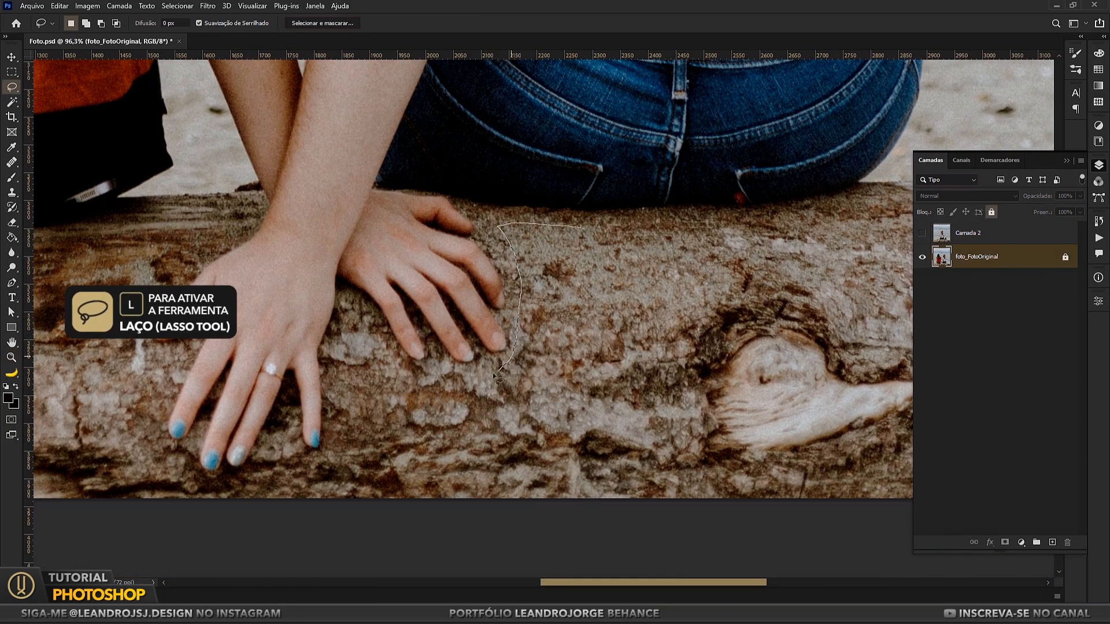
mouse_move(341, 358)
left_mouse_down()
mouse_move(317, 451)
mouse_move(631, 541)
left_mouse_up()
left_click_drag(640, 249, 583, 228)
left_click_drag(647, 256, 522, 252)
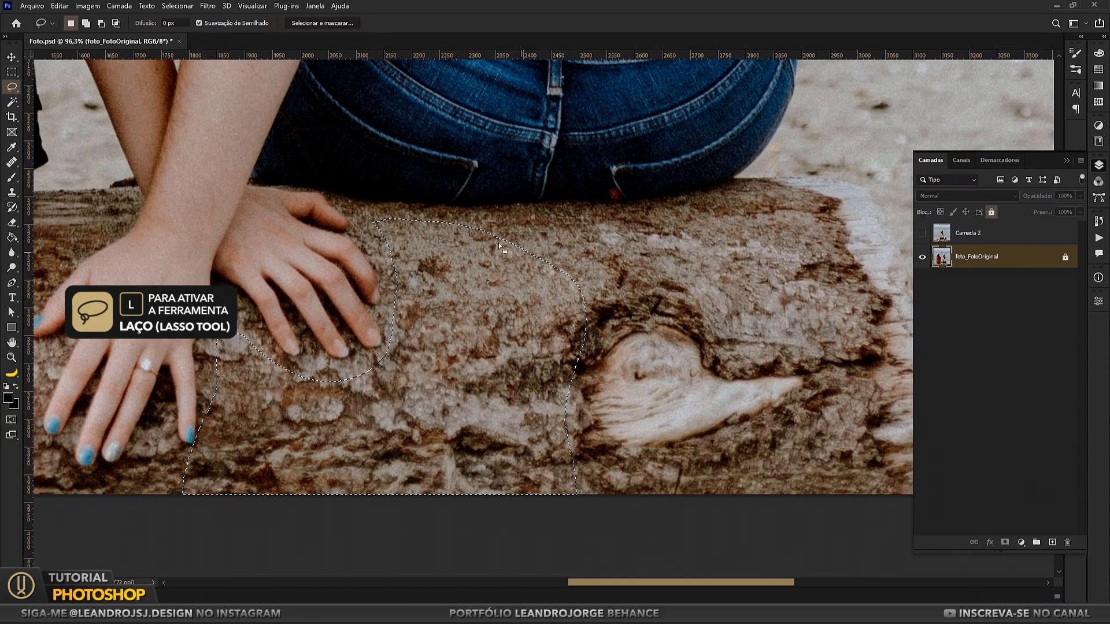
Step: Extend the lasso selection along the log to its far end, leaving the hands outside the selection
left_click_drag(852, 336, 555, 509)
left_click_drag(258, 366, 592, 359)
left_click_drag(310, 380, 588, 385)
mouse_move(706, 497)
left_mouse_down()
mouse_move(655, 465)
mouse_move(658, 382)
mouse_move(623, 319)
mouse_move(609, 217)
mouse_move(303, 230)
left_mouse_up()
left_click_drag(88, 460, 580, 513)
left_click_drag(110, 263, 467, 257)
mouse_move(227, 234)
left_mouse_down()
mouse_move(306, 559)
mouse_move(590, 500)
left_mouse_up()
scroll(685, 404, "down", 6)
left_click_drag(795, 341, 502, 352)
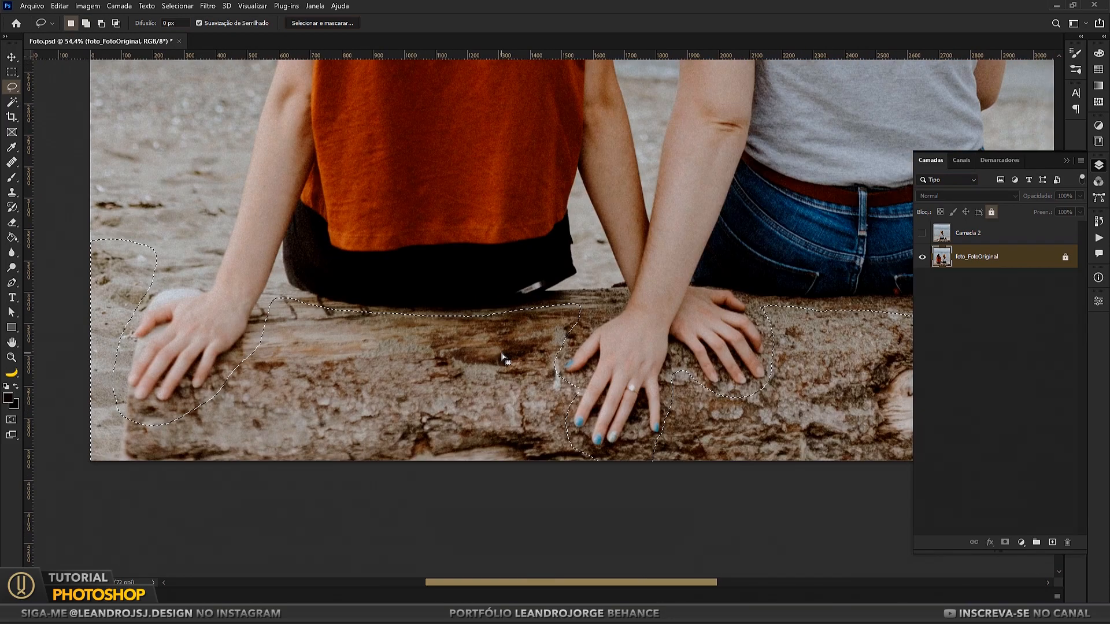
Step: Hide foto_FotoOriginal, show Camada 2 and paste the copied log as a new layer above it
left_click(924, 256, "alt")
left_click(962, 233)
key("ctrl+v")
left_click_drag(678, 364, 550, 355)
scroll(548, 364, "down", 3)
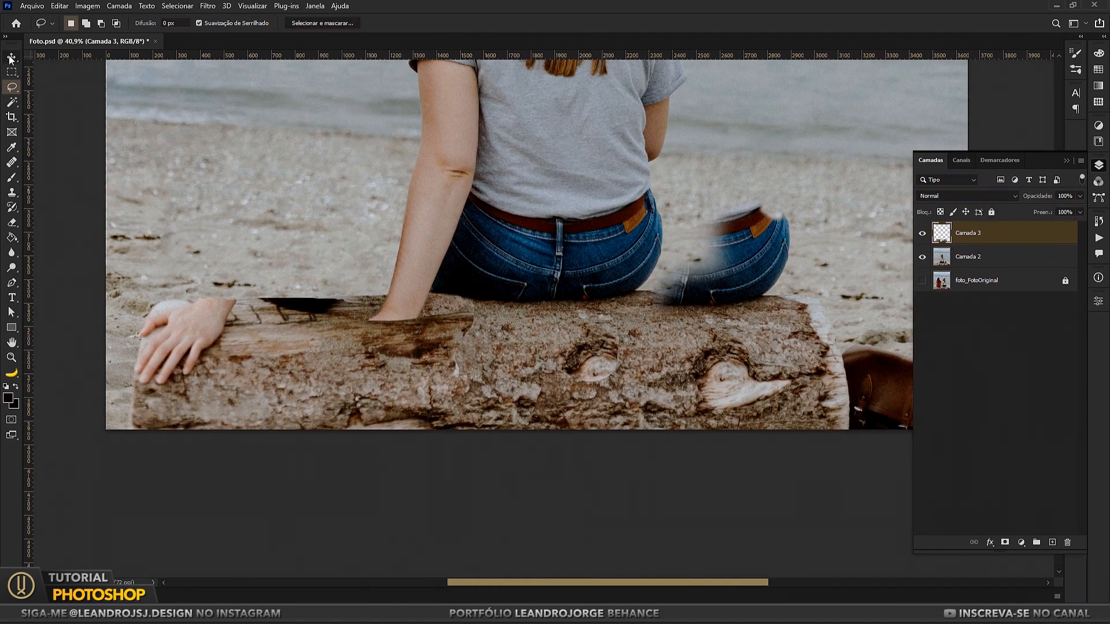
left_click(10, 59)
left_click_drag(803, 251, 847, 257)
Step: Lasso the blonde woman's hand with Camada 3 hidden, then delete that area from Camada 3 to uncover the hand
left_click(11, 87)
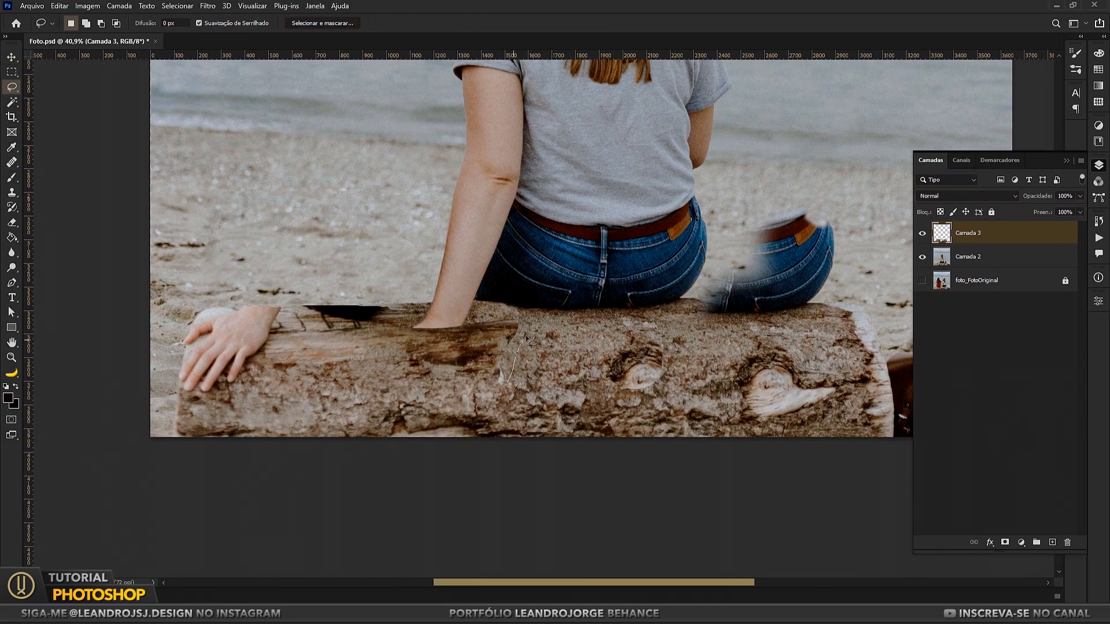
left_click(922, 234)
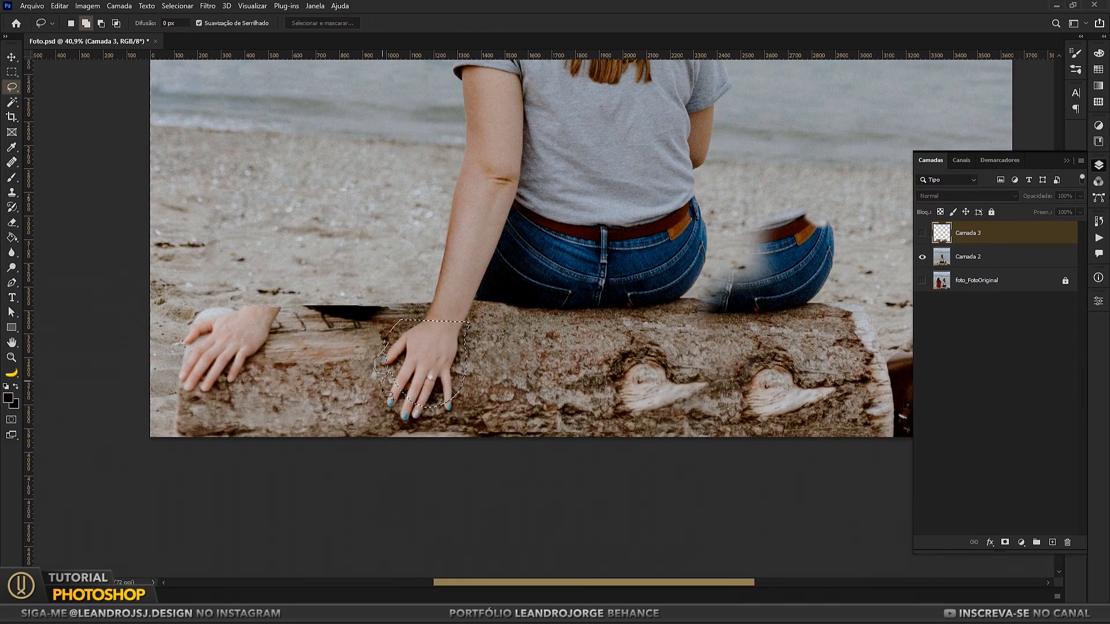
left_click_drag(458, 416, 461, 402)
left_click(922, 234)
key("Delete")
key("ctrl+d")
Step: Lasso and delete the overlapping piece of Camada 3 log between the woman's wrist and her jeans
left_click(11, 72)
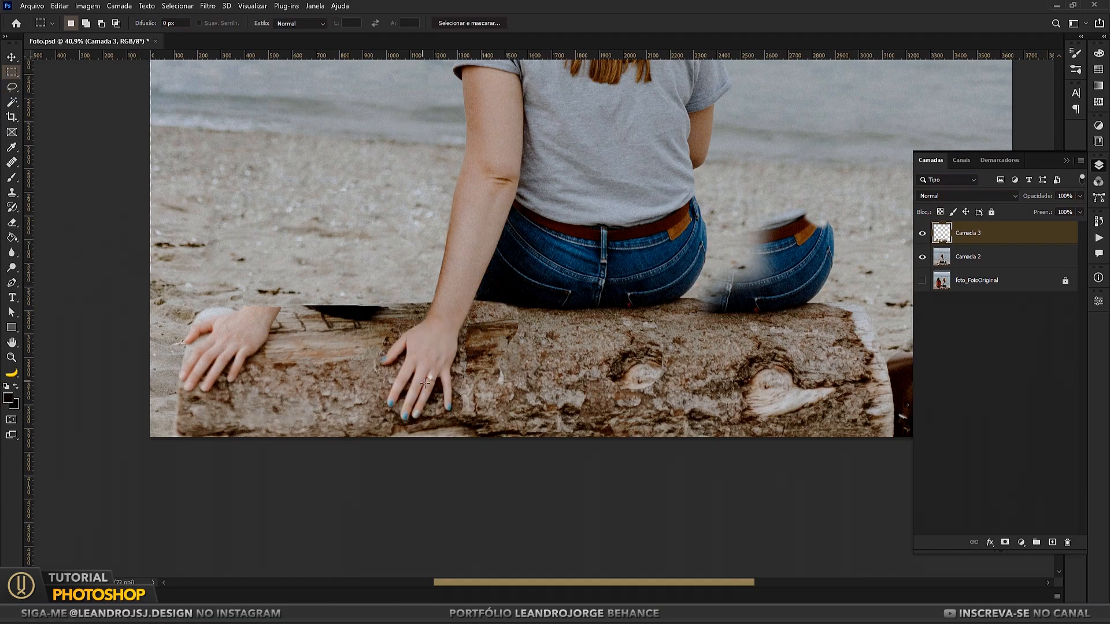
scroll(431, 390, "up", 4)
left_click(10, 87)
left_click_drag(522, 276, 486, 297)
left_click_drag(555, 363, 558, 284)
key("Delete")
key("ctrl+d")
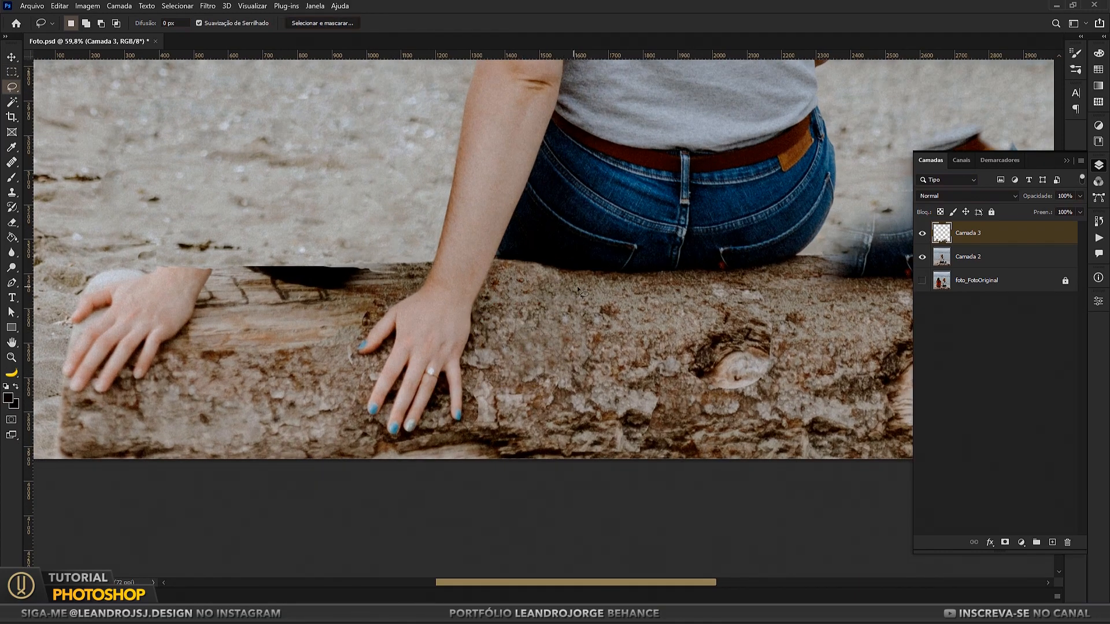
Step: Select the Camada 3 and Camada 2 layers and merge them
left_click_drag(823, 336, 587, 352)
left_click(975, 266, "ctrl")
left_click_drag(291, 368, 434, 369)
left_click_drag(708, 346, 519, 356)
right_click(975, 257)
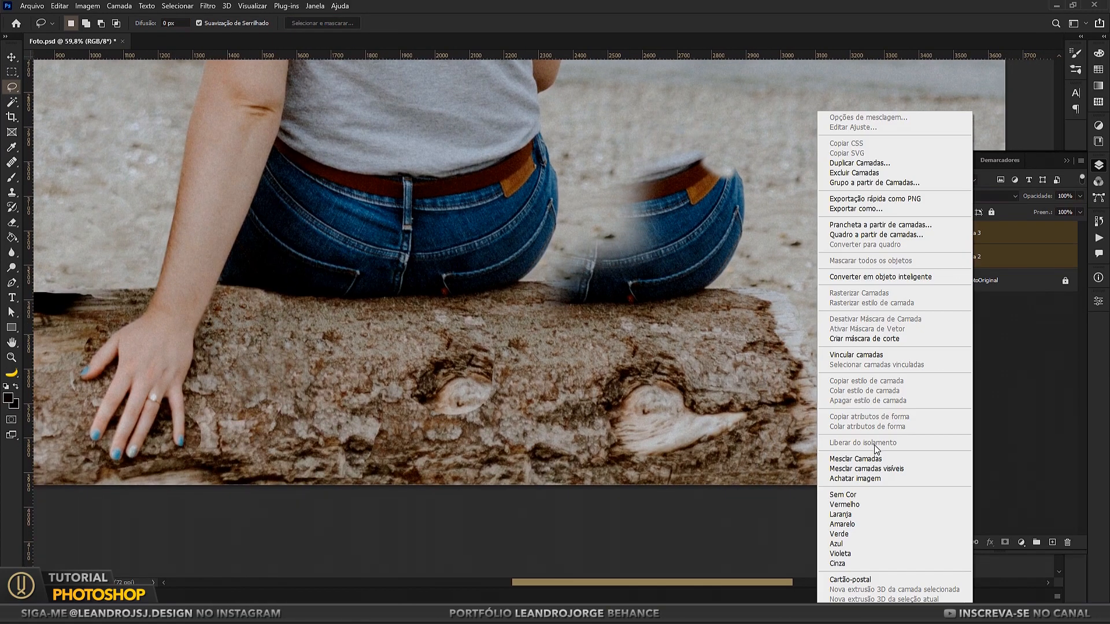
left_click(867, 458)
scroll(555, 389, "down", 1)
scroll(462, 389, "up", 3)
Step: Patch out the duplicated knot and the visible repeats on the log below the jeans
key("j")
left_click_drag(414, 422, 416, 424)
left_click_drag(471, 381, 330, 382)
left_click_drag(431, 328, 417, 351)
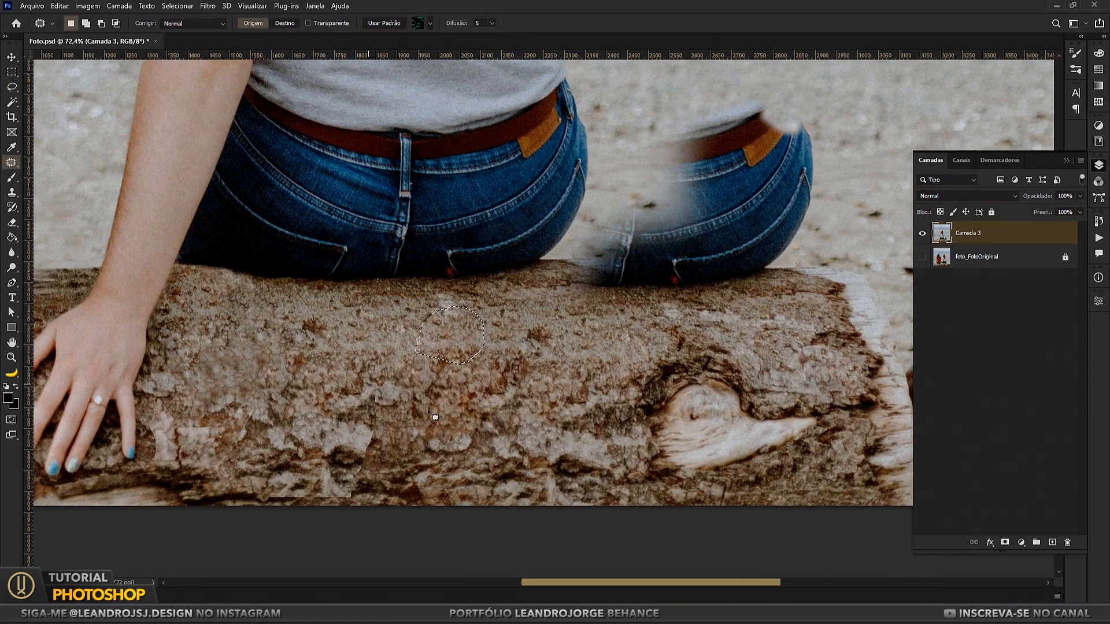
left_click_drag(558, 355, 524, 376)
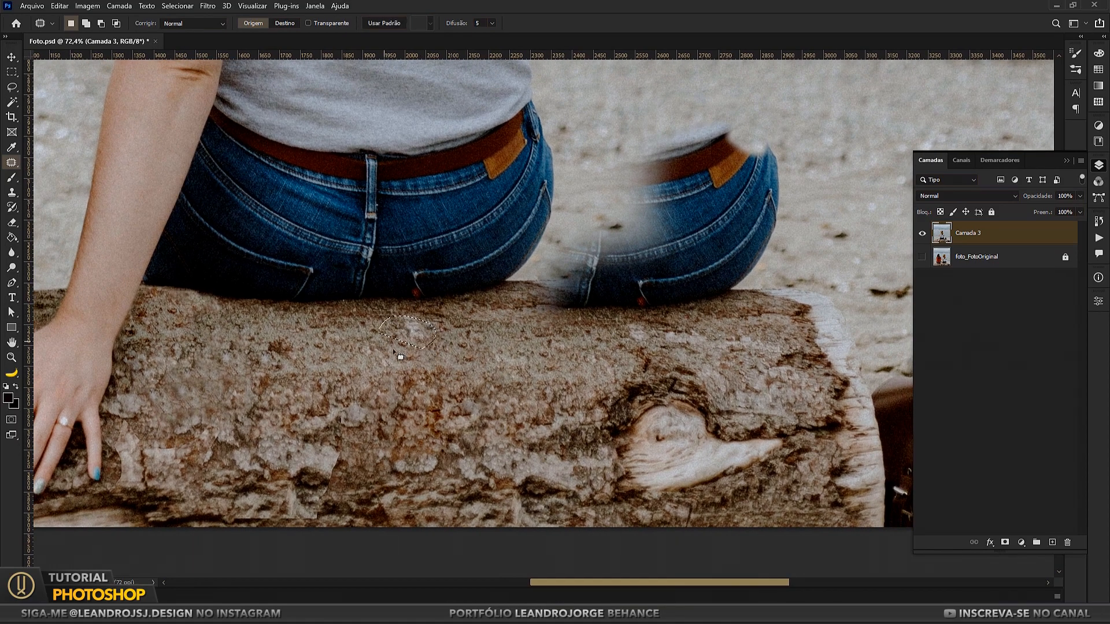
left_click_drag(118, 371, 444, 331)
scroll(686, 337, "down", 10)
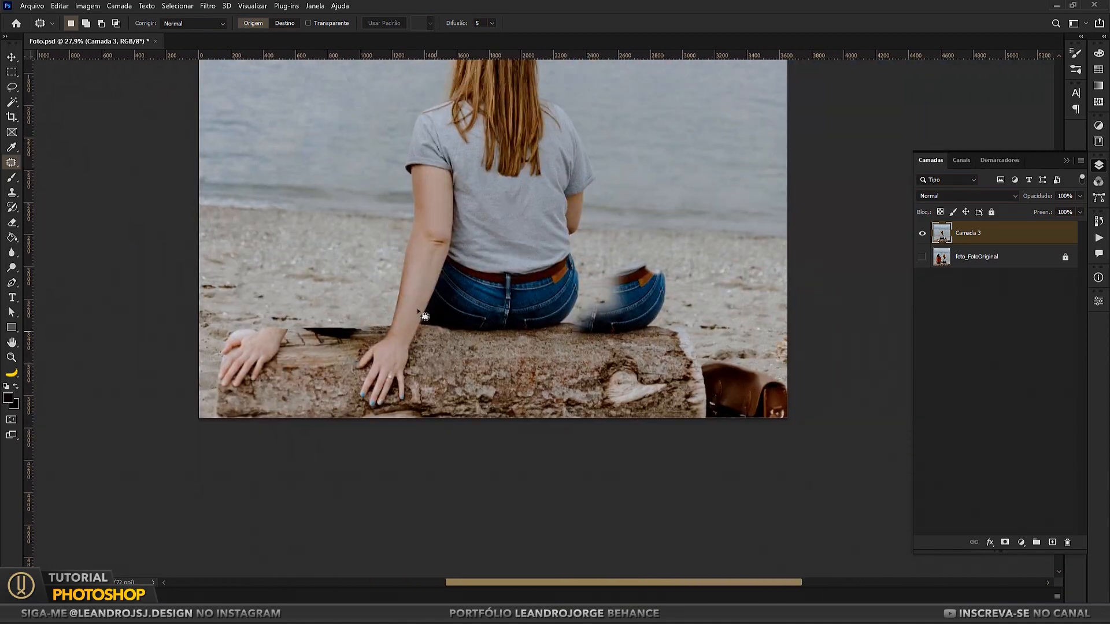
Step: Marquee the gap beyond the bag-side log end, shift that selection to the opposite canvas edge and add a guide at its boundary
key("m")
left_click_drag(814, 443, 706, 252)
left_click_drag(760, 347, 254, 349)
left_click_drag(29, 385, 282, 388)
scroll(370, 383, "up", 5)
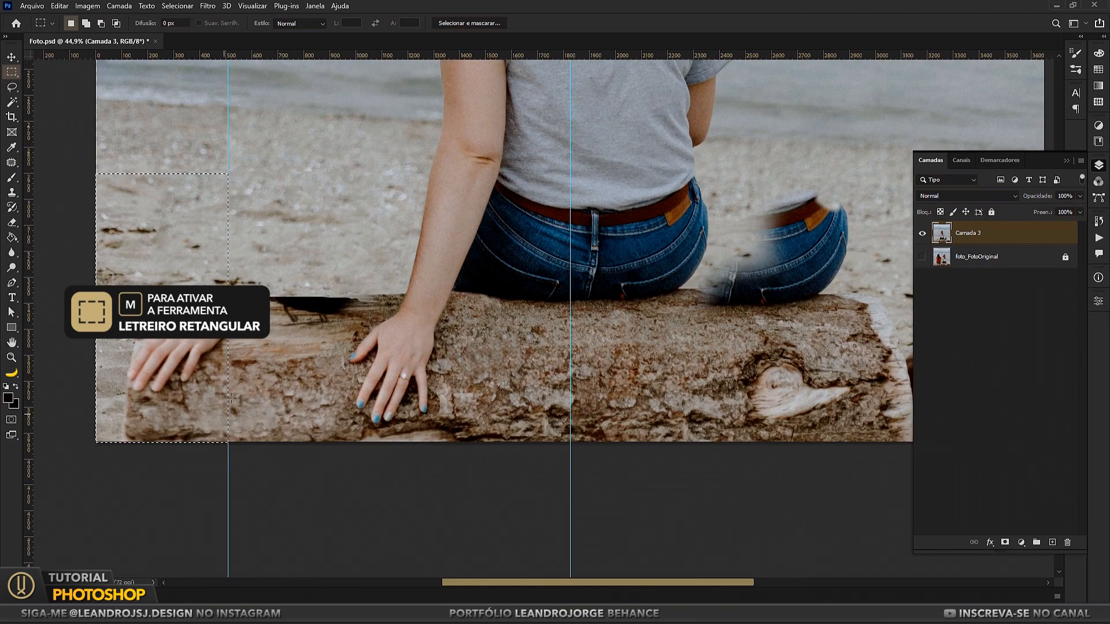
Step: Marquee the log end with the leftover hand, copy it to a new layer and move it until the log end meets the guide
left_click_drag(229, 351, 353, 382)
left_click_drag(218, 272, 387, 501)
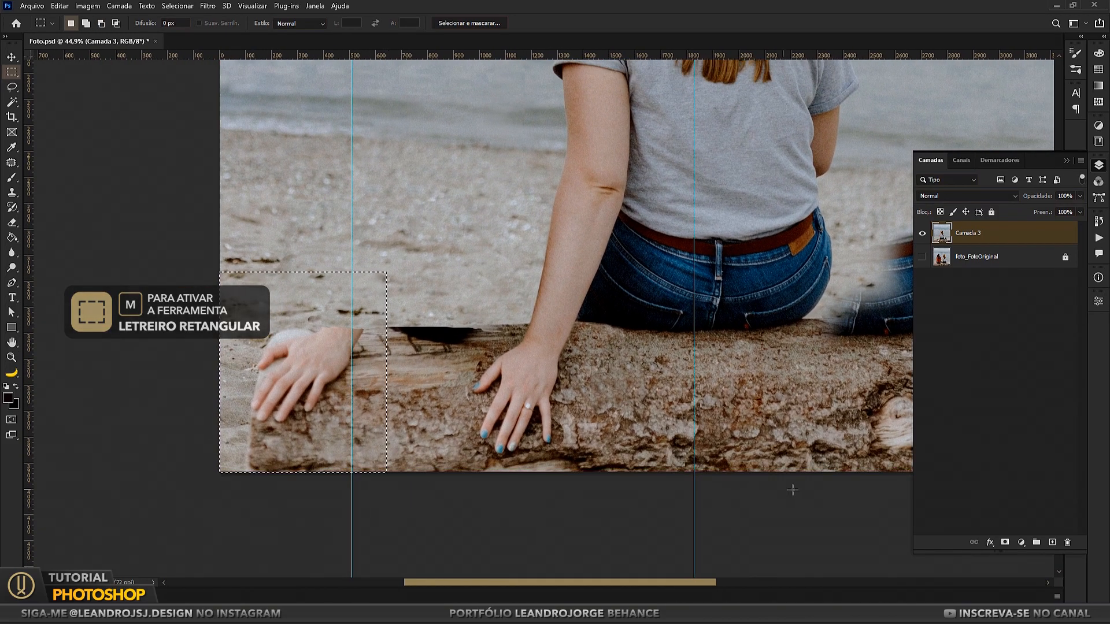
key("ctrl+j")
left_click(12, 57)
left_click_drag(277, 367, 374, 366)
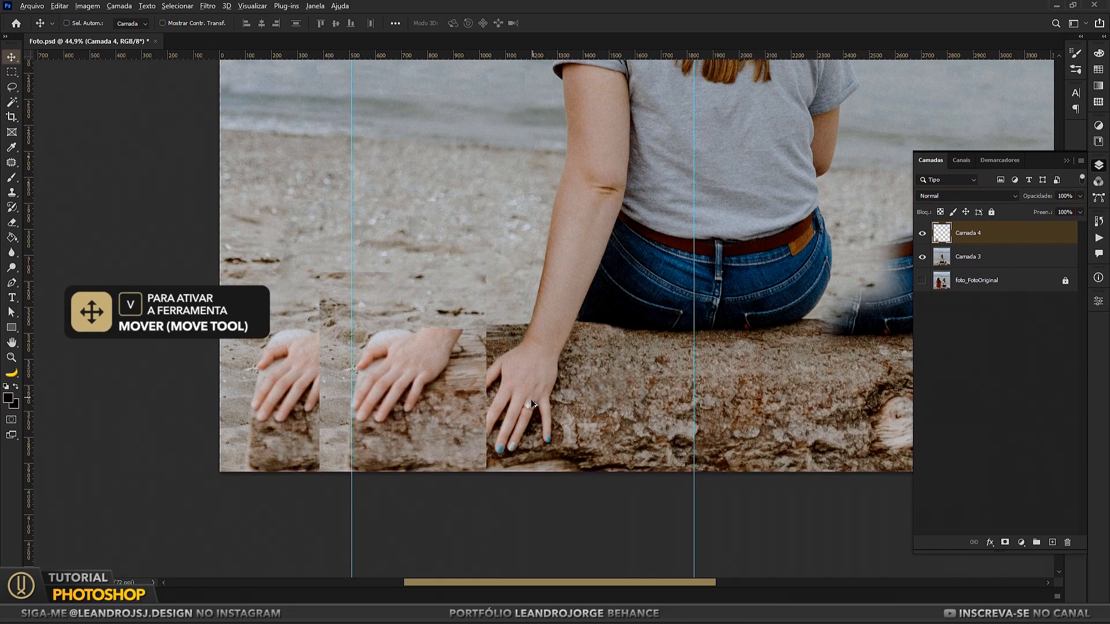
Step: Hide the guides and soften the seam of the Camada 4 log piece beside the woman's hand with the Eraser
scroll(289, 382, "down", 2)
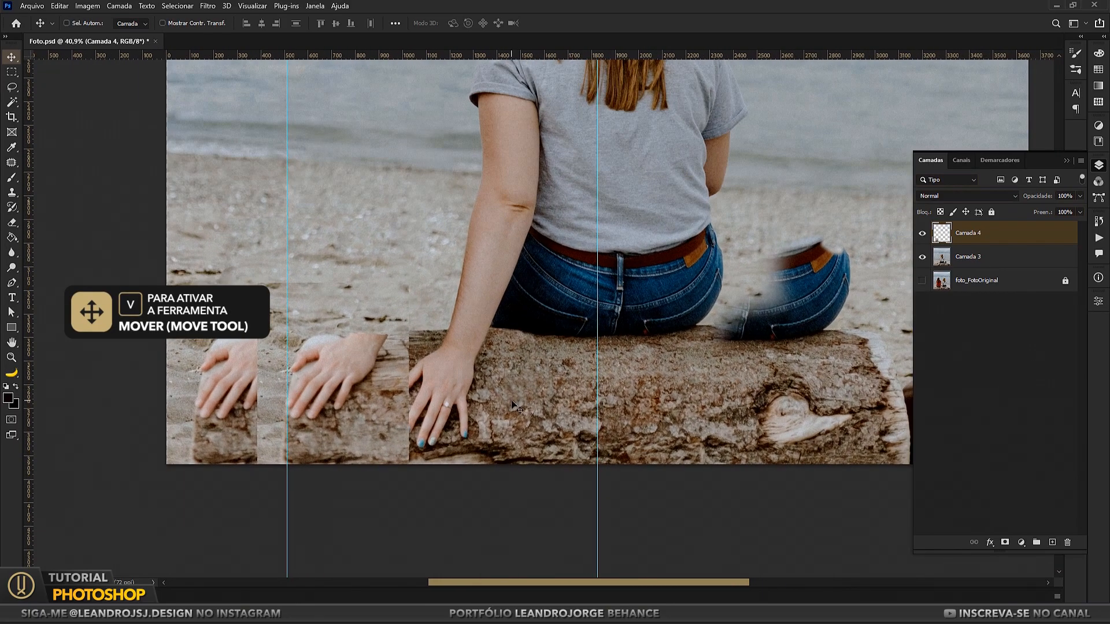
key("ctrl+semicolon")
scroll(259, 427, "up", 3)
left_click(12, 223)
mouse_move(468, 353)
left_mouse_down()
mouse_move(457, 384)
mouse_move(462, 474)
left_mouse_up()
mouse_move(466, 331)
left_mouse_down()
mouse_move(461, 303)
mouse_move(452, 350)
left_mouse_up()
Step: Merge the Camada 4 and Camada 3 layers
left_click_drag(636, 354, 523, 361)
left_click(970, 258, "shift")
right_click(974, 257)
left_click(902, 459)
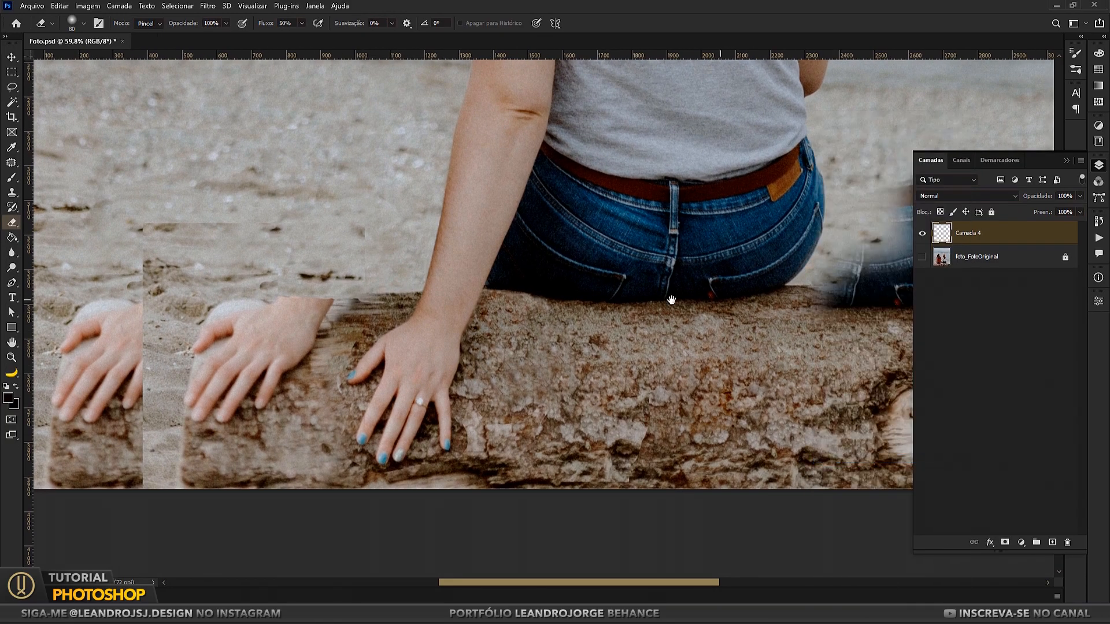
Step: Copy a sand area above the bag to a new layer, move it over the cut-off duplicate hand at the photo's left edge and merge it
left_click_drag(721, 320, 935, 340)
key("ctrl+minus")
key("ctrl+minus")
left_click_drag(425, 245, 186, 266)
left_click(11, 73)
left_click_drag(847, 243, 736, 372)
key("ctrl+j")
left_click(11, 58)
left_click_drag(796, 325, 186, 399)
left_click(999, 257, "shift")
right_click(988, 255)
left_click(905, 469)
Step: Patch the seams and leftover marks in the sand beside the hand-side log end
left_click(12, 163)
left_click_drag(226, 425, 228, 315)
key("ctrl+d")
key("ctrl+d")
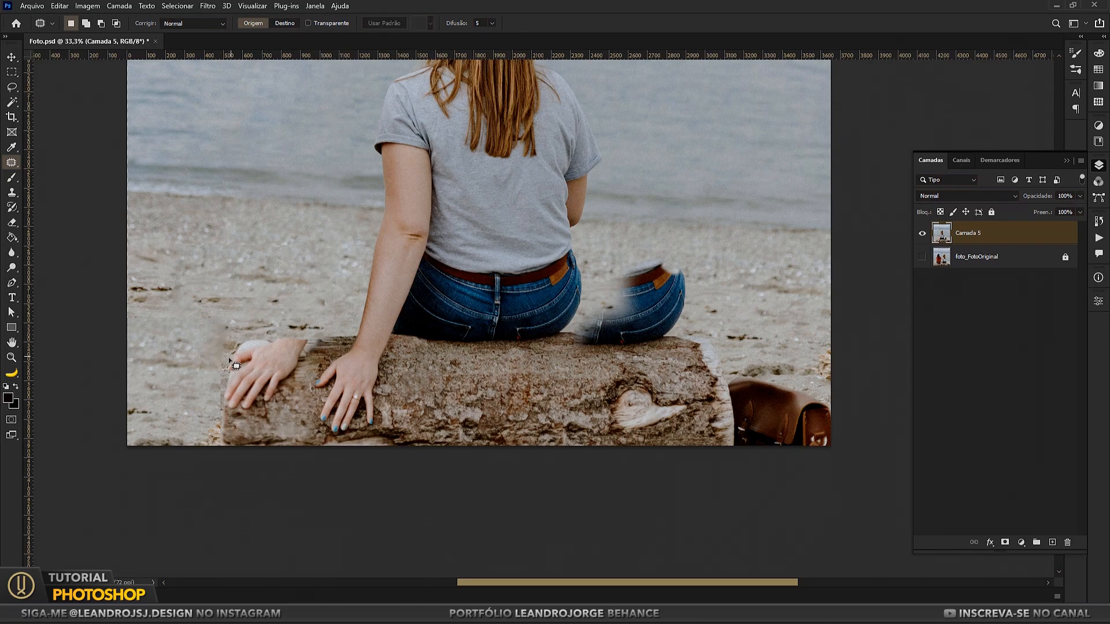
key("ctrl+d")
mouse_move(133, 334)
left_mouse_down()
mouse_move(172, 328)
mouse_move(134, 347)
left_mouse_up()
mouse_move(172, 325)
left_mouse_down()
mouse_move(309, 258)
mouse_move(320, 313)
left_mouse_up()
key("ctrl+d")
left_click_drag(260, 416, 270, 384)
Step: Clone bark over the fingertips of the leftover hand with an enlarged Clone Stamp brush
key("ctrl+plus")
left_click_drag(506, 331, 589, 333)
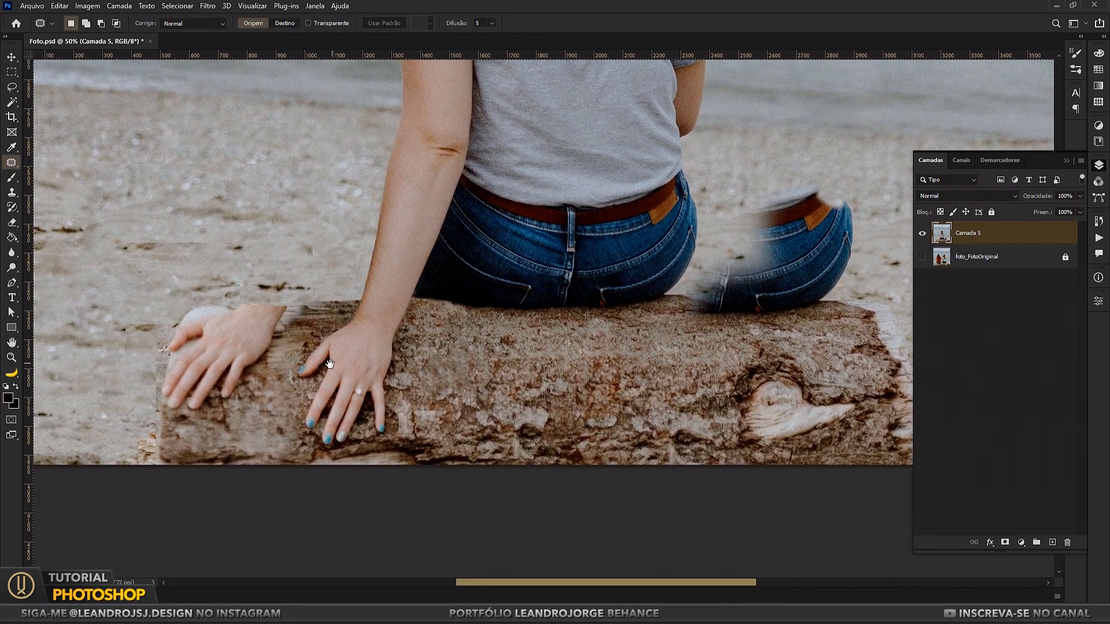
left_click(11, 192)
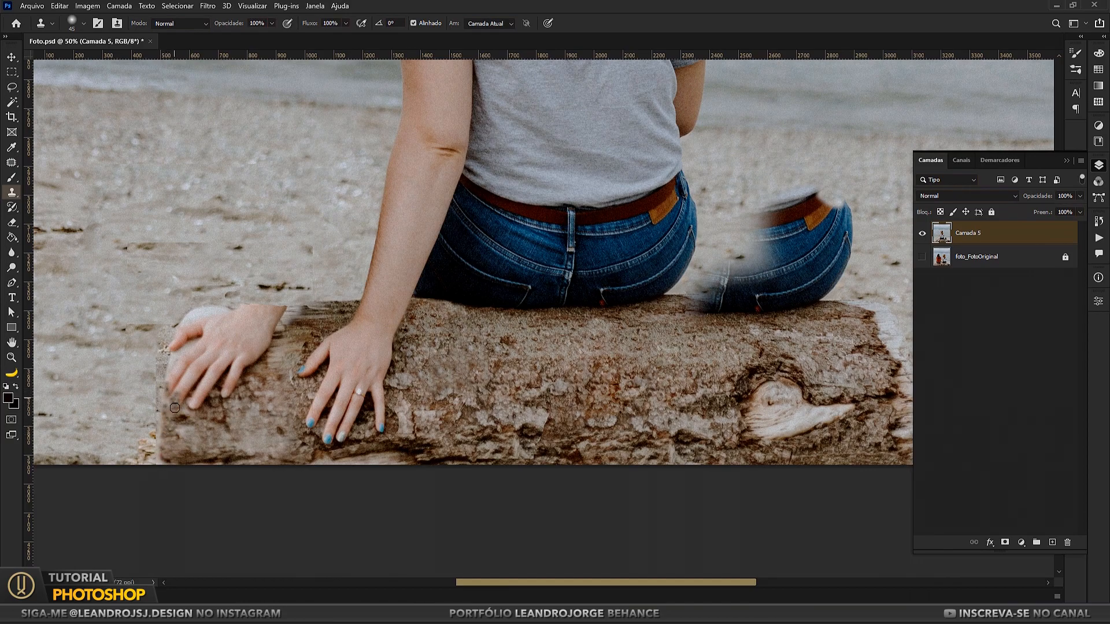
key("bracketright")
left_click(222, 427, "alt")
mouse_move(226, 399)
left_mouse_down()
mouse_move(182, 382)
mouse_move(195, 365)
mouse_move(232, 379)
mouse_move(284, 320)
mouse_move(227, 324)
left_mouse_up()
left_click(263, 365, "alt")
Step: Hide Camada 5, show foto_FotoOriginal, and copy a lassoed piece of the log from the original photo
left_click(922, 233)
left_click(922, 257)
left_click(12, 86)
mouse_move(232, 393)
left_mouse_down()
mouse_move(299, 377)
mouse_move(267, 354)
mouse_move(276, 386)
mouse_move(295, 381)
mouse_move(273, 412)
mouse_move(294, 355)
left_mouse_up()
left_click(987, 258)
key("ctrl+c")
Step: Paste the log piece over the leftover hand above Camada 5, soften its edges with the Eraser and merge the two layers
left_click(922, 234)
left_click(922, 257)
left_click(967, 238)
key("ctrl+v")
left_click(12, 58)
key("e")
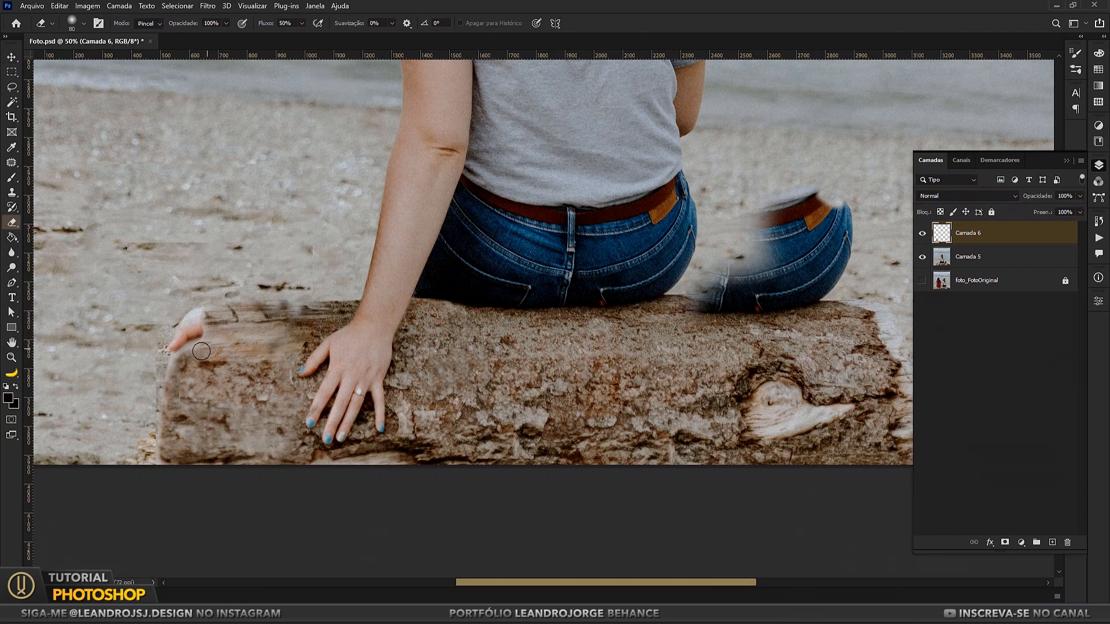
left_click(976, 258, "ctrl")
right_click(976, 258)
left_click(877, 459)
Step: Clone out the remaining thumb of the leftover hand and clean up the contour of the hand-side log end
left_click(12, 179)
left_click(10, 192)
left_click(140, 347, "alt")
key("shift+0")
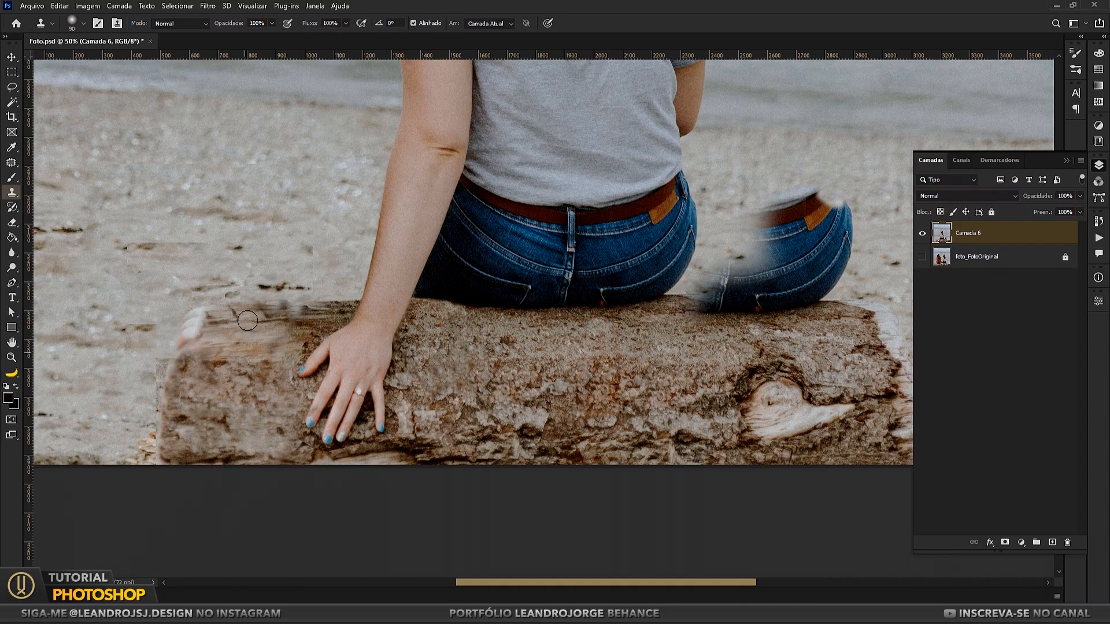
left_click(792, 424, "alt")
mouse_move(168, 351)
left_mouse_down()
mouse_move(194, 350)
mouse_move(210, 323)
mouse_move(201, 349)
left_mouse_up()
left_click(828, 412, "alt")
left_click(820, 418, "alt")
left_click_drag(611, 372, 597, 365)
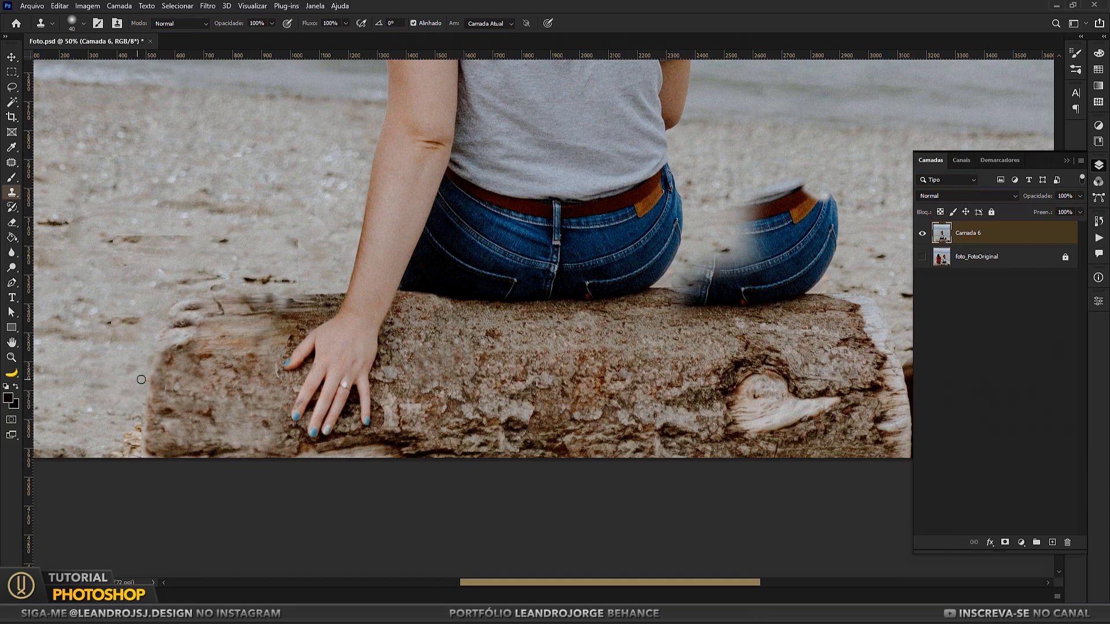
left_click(129, 439)
left_click_drag(143, 344, 179, 386)
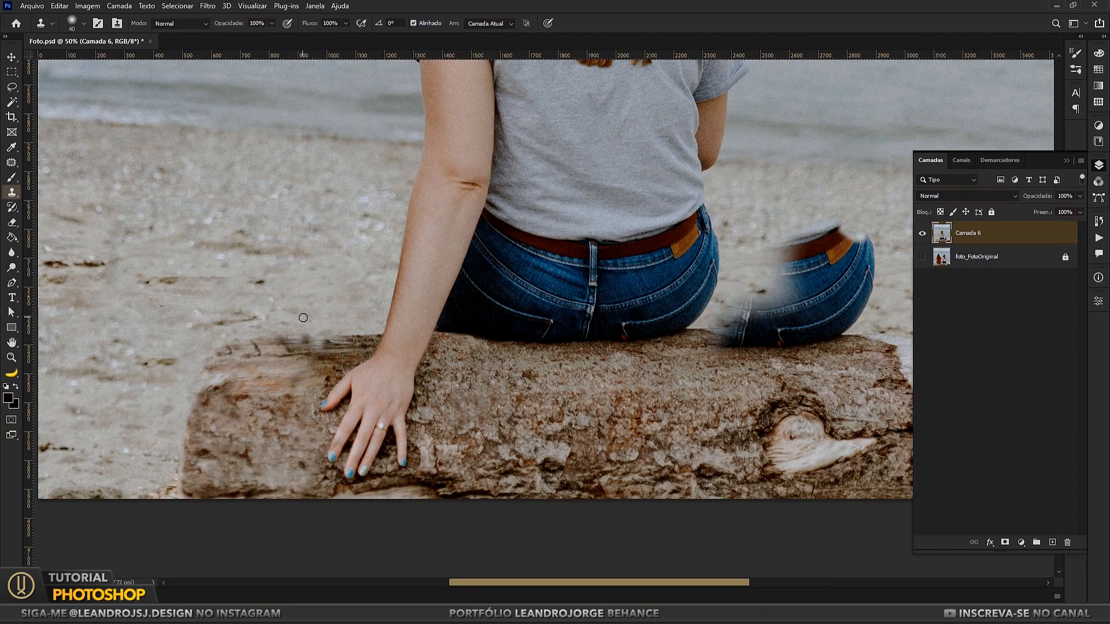
Step: Patch the dark marks in the sand above the hand-side log end
key("ctrl+minus")
key("ctrl+minus")
key("ctrl+plus")
mouse_move(303, 318)
left_mouse_down()
mouse_move(282, 352)
mouse_move(251, 328)
left_mouse_up()
key("j")
left_click_drag(276, 334, 333, 313)
mouse_move(214, 307)
left_mouse_down()
mouse_move(307, 311)
mouse_move(216, 310)
left_mouse_up()
left_click_drag(249, 314, 271, 335)
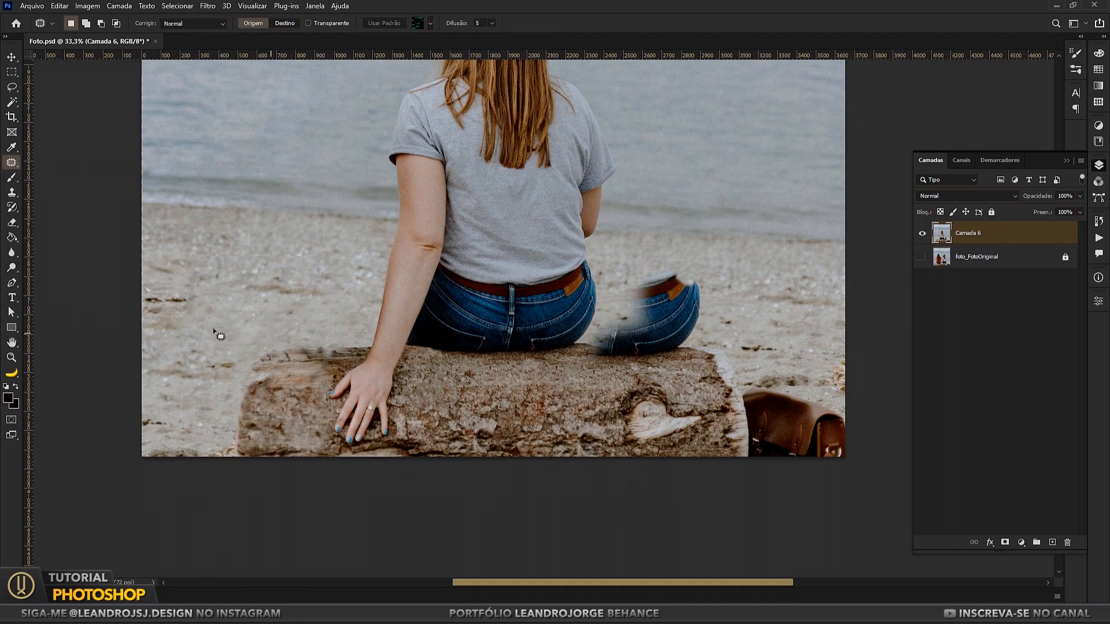
Step: Copy the upper corner of the bag-side log end to a new layer, flip it horizontally onto the hand-side end and merge it
mouse_move(718, 328)
left_mouse_down()
mouse_move(696, 340)
mouse_move(273, 345)
mouse_move(283, 346)
left_mouse_up()
key("ctrl+j")
key("ctrl+t")
right_click(724, 371)
left_click(769, 351)
key("Return")
key("v")
right_click(967, 258)
left_click(844, 460)
Step: Patch the bark and upper edge of the hand-side log end to blend in the mirrored corner
key("j")
mouse_move(281, 403)
left_mouse_down()
mouse_move(263, 388)
mouse_move(552, 390)
left_mouse_up()
key("ctrl+d")
mouse_move(279, 384)
left_mouse_down()
mouse_move(295, 398)
mouse_move(335, 373)
left_mouse_up()
left_click_drag(317, 375, 574, 405)
key("ctrl+d")
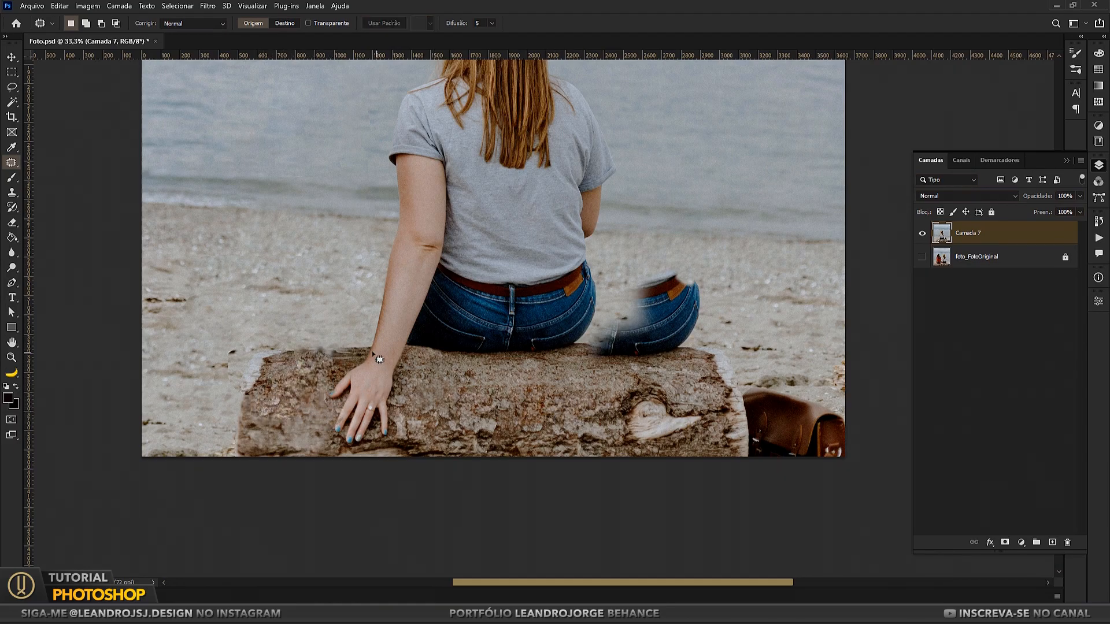
mouse_move(320, 364)
left_mouse_down()
mouse_move(342, 359)
mouse_move(309, 364)
mouse_move(345, 359)
left_mouse_up()
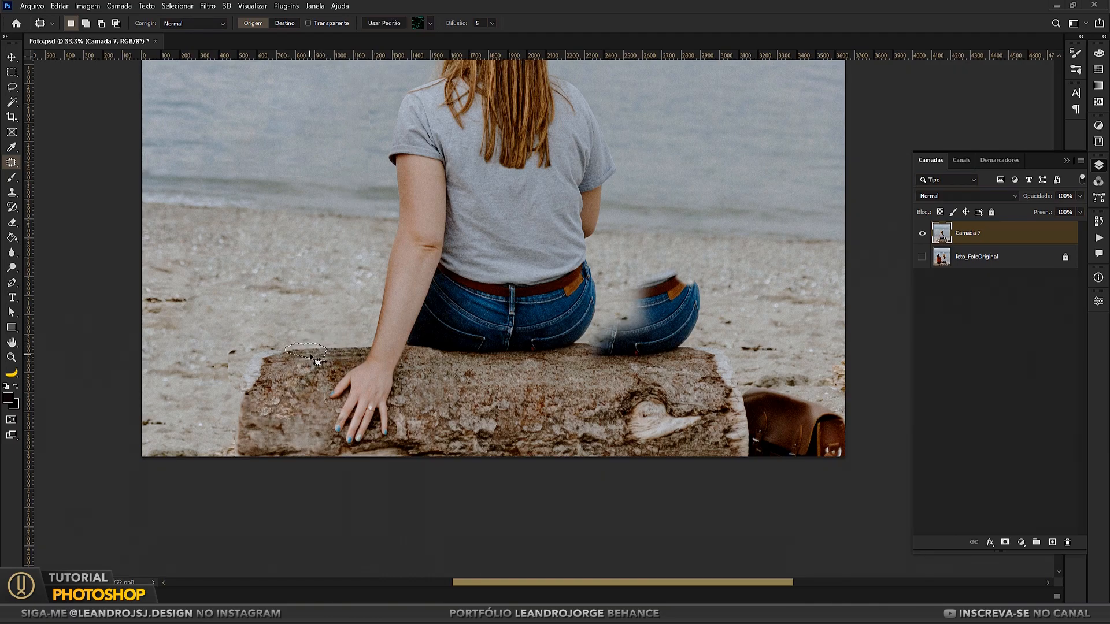
Step: Try to patch the log edge below the leftover jeans with texture from the edge beside the wrist
left_click_drag(667, 359, 667, 358)
mouse_move(639, 348)
left_mouse_down()
mouse_move(324, 353)
mouse_move(369, 355)
left_mouse_up()
key("ctrl+d")
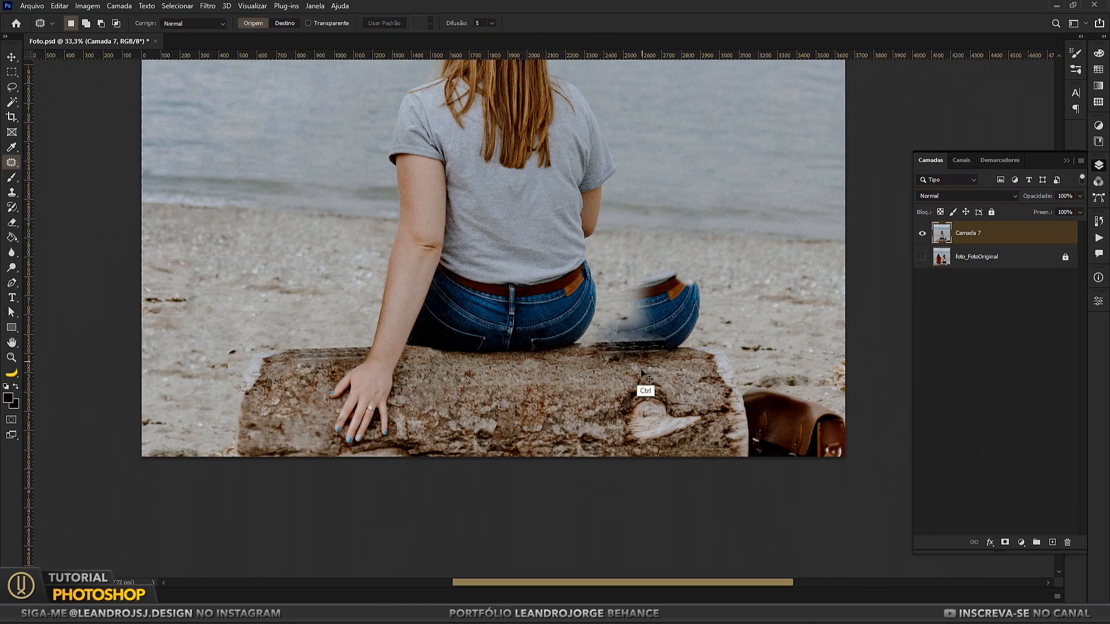
Step: Lasso the upper edge of the hand-side log end, copy it to a new layer, nudge it up and transform it to level the edge
key("m")
key("ctrl+minus")
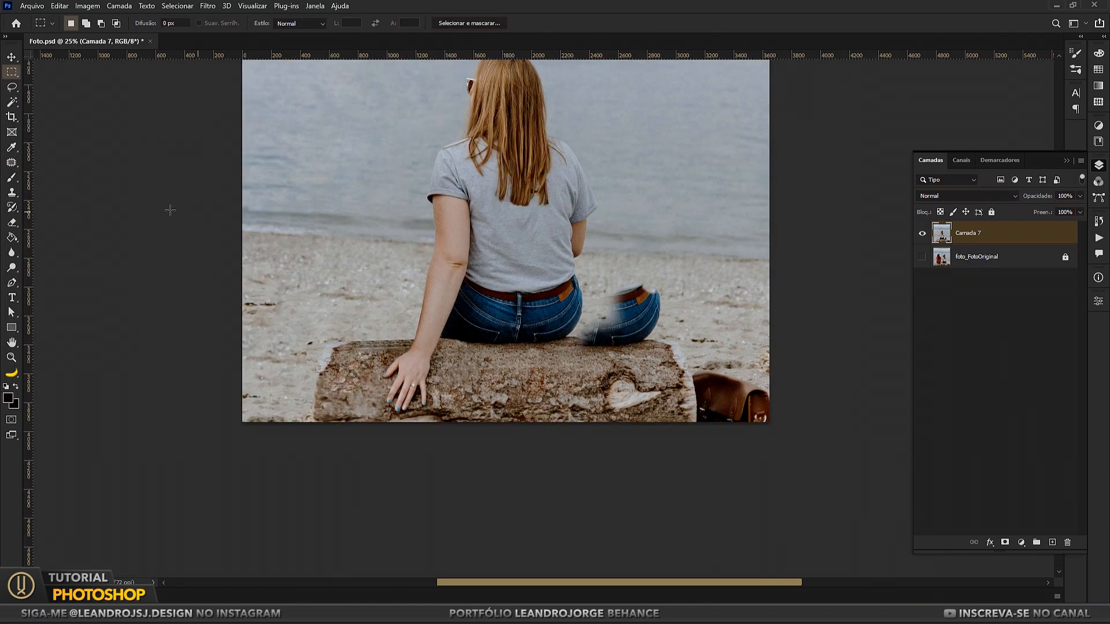
key("l")
left_click_drag(379, 319, 380, 320)
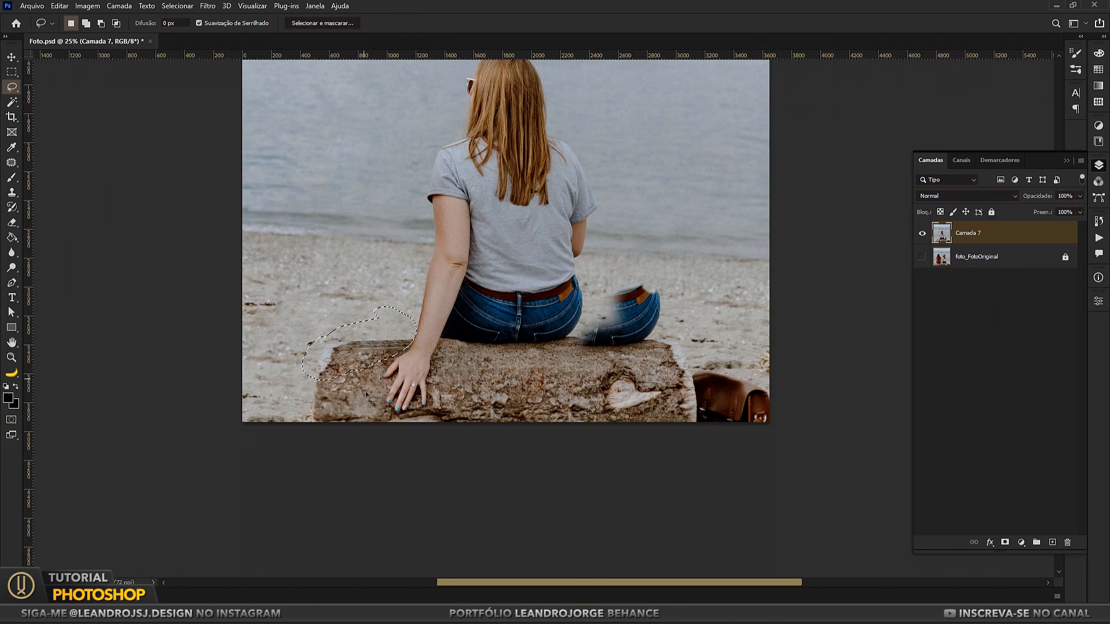
key("ctrl+j")
left_click(15, 55)
key("shift+Up")
key("shift+Up")
key("ctrl+t")
left_click_drag(445, 290, 448, 268)
key("Return")
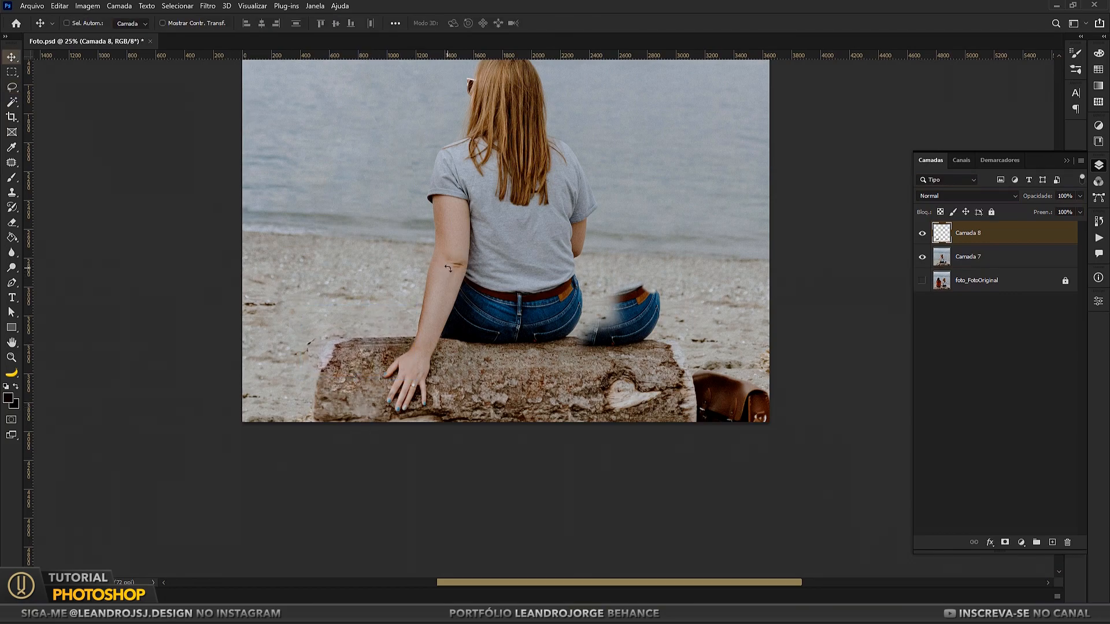
Step: Soften the Camada 8 log edge around the wrist with the Eraser and merge it with Camada 7
scroll(448, 268, "up", 2)
key("e")
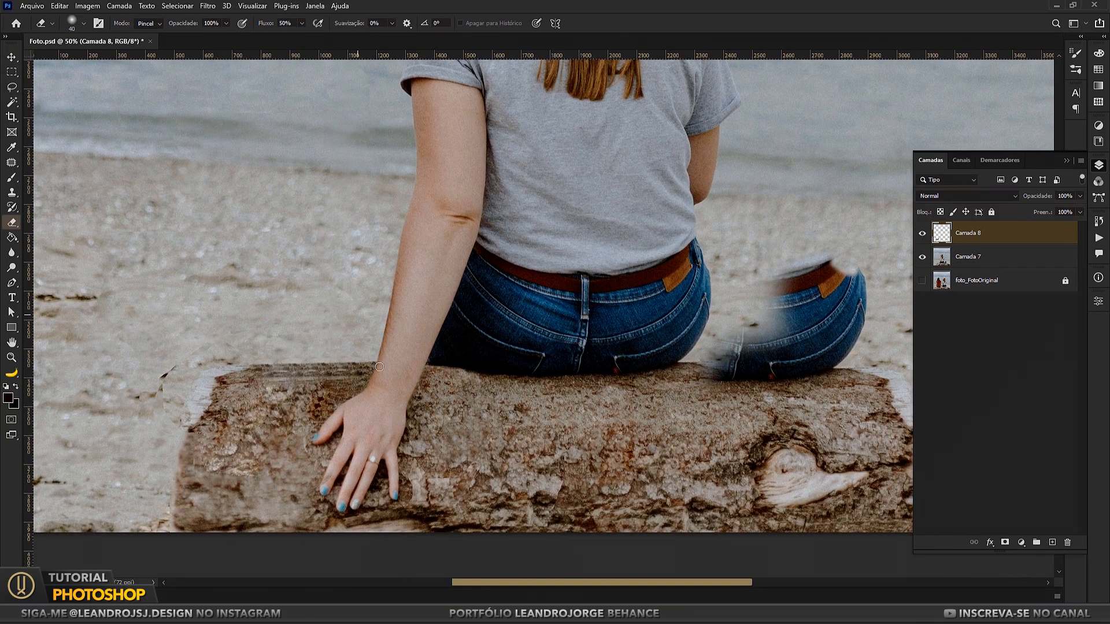
left_click(922, 233)
left_click(922, 234)
key("z")
left_click_drag(387, 369, 425, 370)
left_click(968, 255, "shift")
right_click(967, 255)
left_click(827, 459)
Step: Clone and patch the remaining seams beside the wrist and the pale corner of the hand-side log end
key("s")
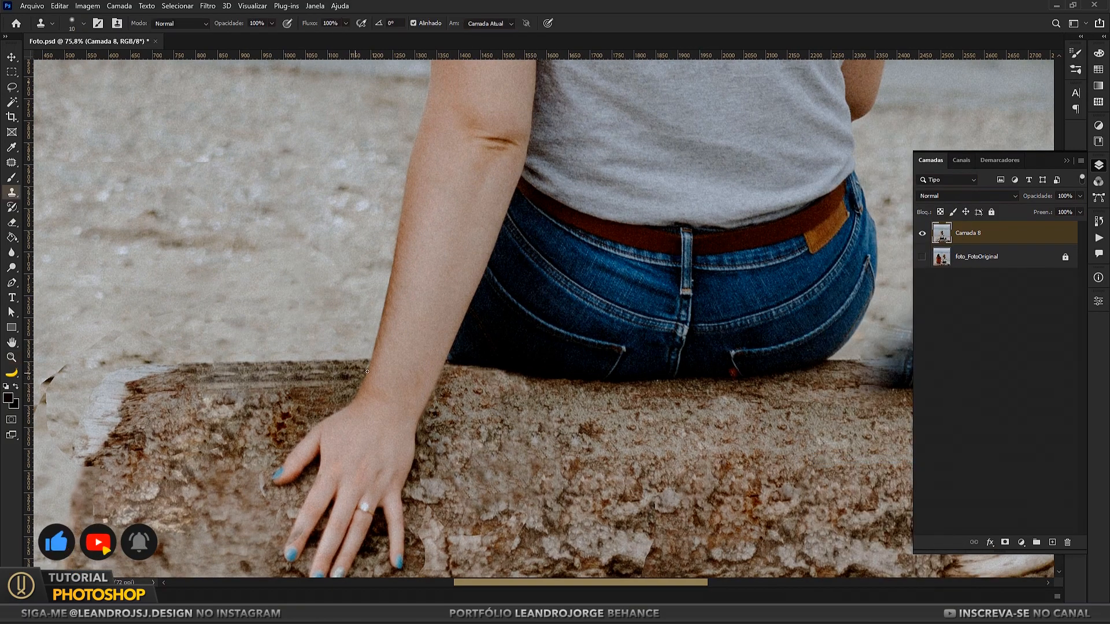
left_click_drag(245, 403, 433, 359)
key("z")
mouse_move(350, 418)
left_mouse_down()
mouse_move(287, 407)
mouse_move(263, 425)
left_mouse_up()
key("j")
left_click_drag(291, 416, 300, 347)
mouse_move(306, 341)
left_mouse_down()
mouse_move(416, 300)
mouse_move(346, 341)
left_mouse_up()
left_click_drag(341, 335, 356, 302)
left_click_drag(294, 417, 294, 404)
left_click_drag(295, 375, 230, 346)
key("ctrl+d")
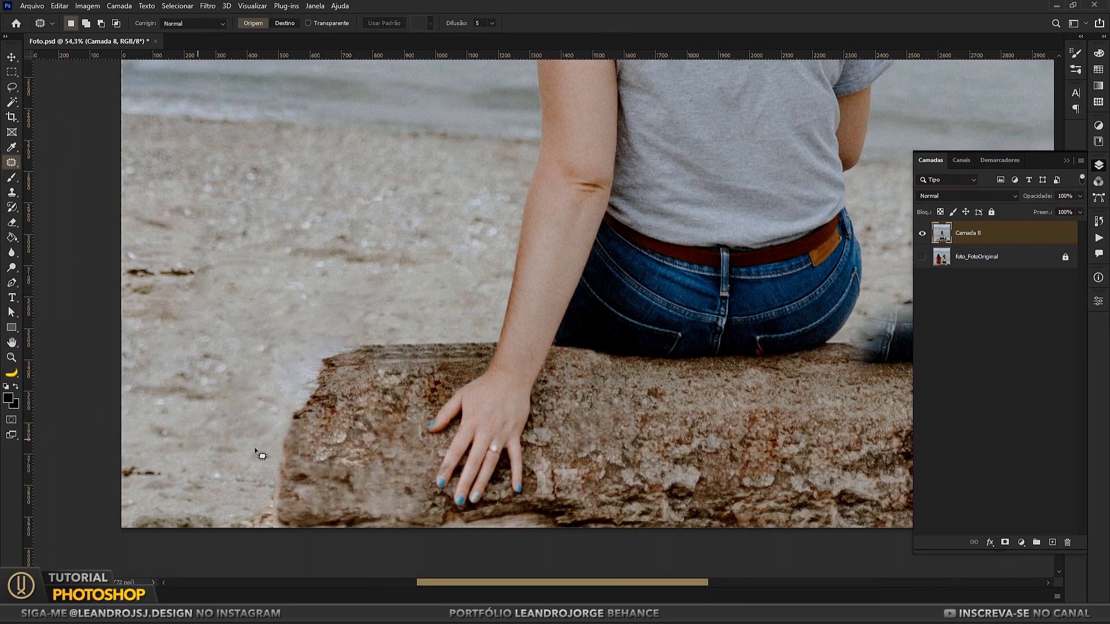
Step: Clone sand over the bag's side along the log end with the Clone Stamp, undoing the last stray stroke
scroll(246, 429, "down", 1)
left_click(12, 358)
right_click(401, 276)
left_click(421, 284)
left_click_drag(503, 538, 564, 538)
left_click_drag(638, 527, 418, 419)
left_click_drag(629, 472, 723, 471)
left_click_drag(682, 440, 525, 453)
left_click(12, 193)
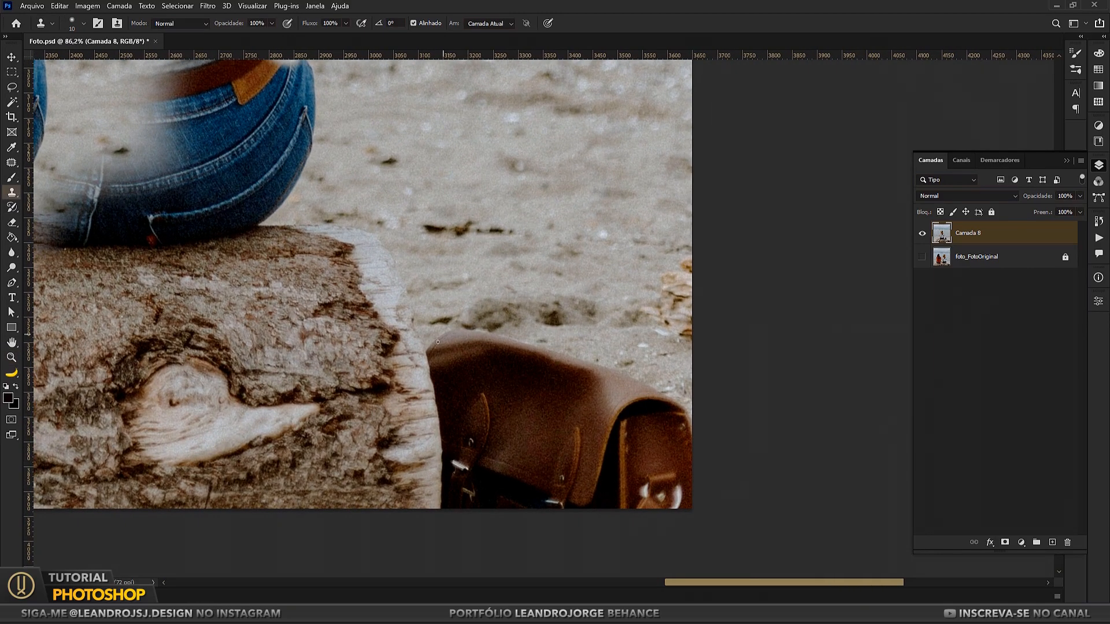
left_click(513, 275, "alt")
left_click_drag(437, 387, 435, 356)
left_click(573, 278, "alt")
mouse_move(444, 409)
left_mouse_down()
mouse_move(451, 442)
mouse_move(446, 410)
left_mouse_up()
left_click(509, 183, "alt")
left_click(535, 236, "alt")
left_click_drag(449, 502, 453, 463)
left_click_drag(468, 503, 470, 497)
key("ctrl+z")
Step: Clone sand over the bag's upper edge and its outer corner at the canvas border
left_click(648, 388, "alt")
left_click_drag(684, 401, 687, 432)
left_click(610, 373, "alt")
left_click_drag(672, 415, 652, 386)
left_click_drag(441, 335, 480, 338)
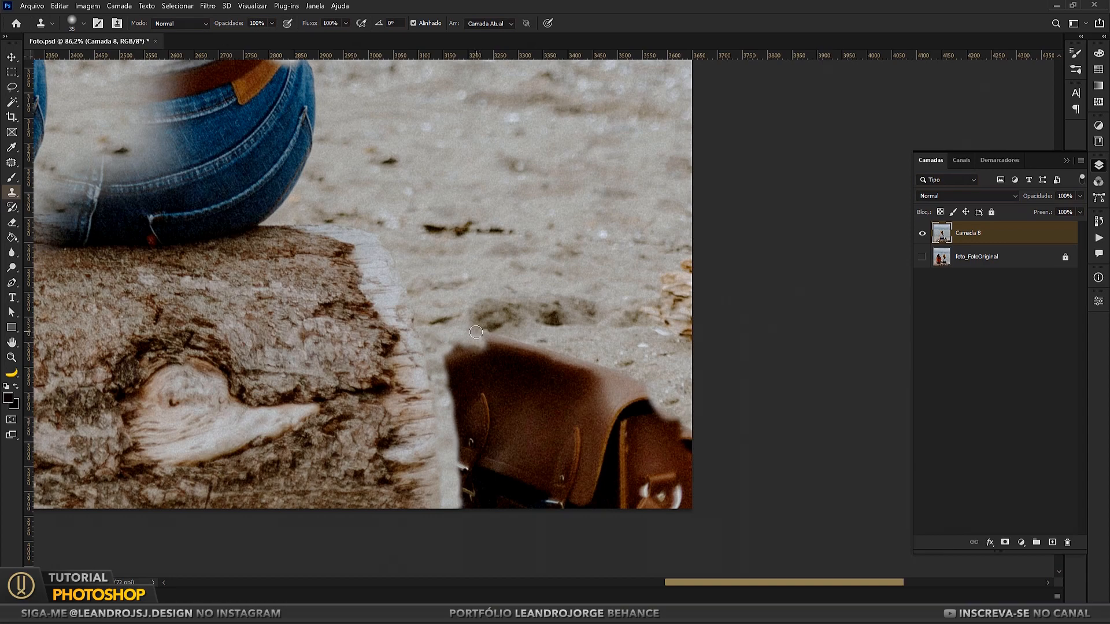
Step: Marquee sand beside the hand-side log end, copy it to a new layer, flip it horizontally and move it over the bag
key("ctrl+minus")
key("ctrl+minus")
key("ctrl+minus")
key("ctrl+minus")
left_click(11, 73)
left_click_drag(52, 235, 146, 302)
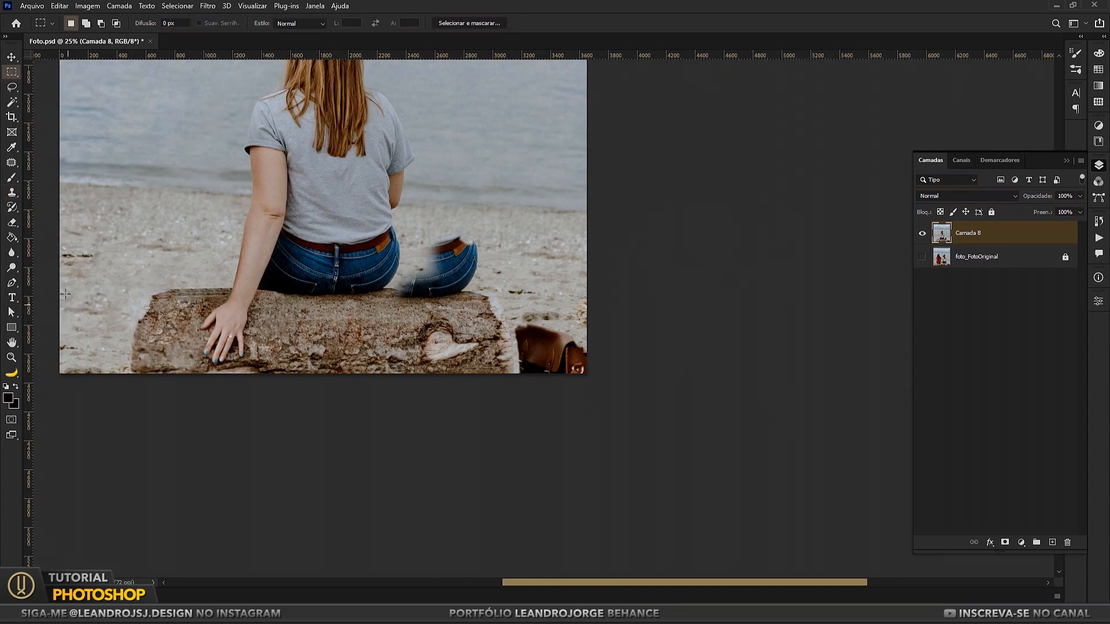
key("ctrl+j")
key("ctrl+t")
right_click(108, 270)
left_click(132, 500)
key("Return")
key("v")
left_click_drag(137, 287, 584, 371)
Step: Set the Camada 9 opacity to 50% to check its fit over the bag, and restore it to 100%
key("ctrl+plus")
key("ctrl+plus")
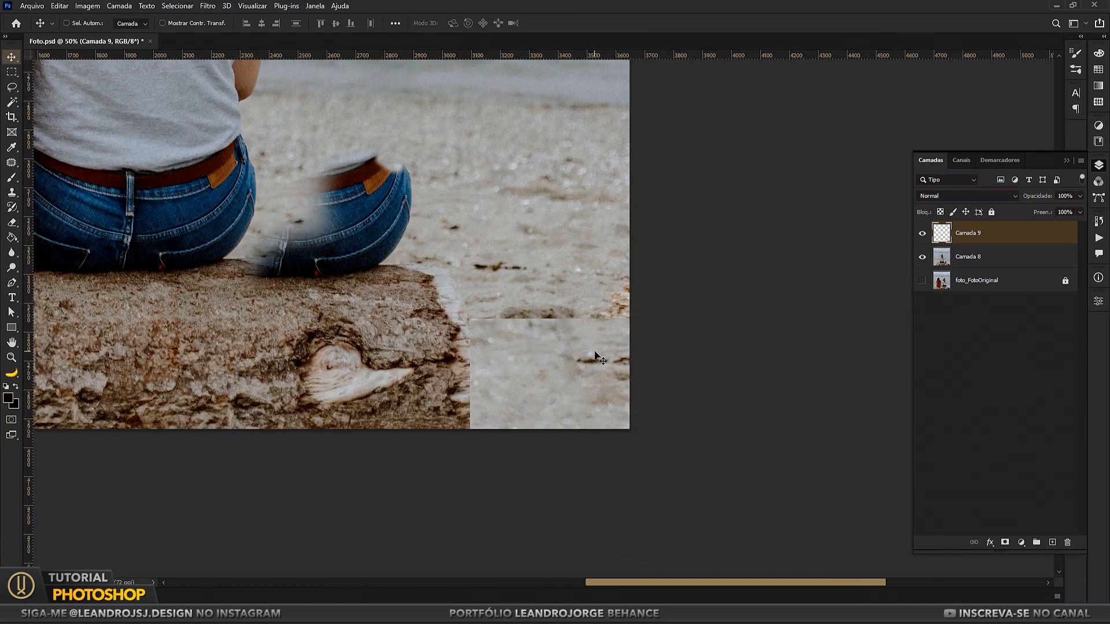
type("50")
key("Return")
key("e")
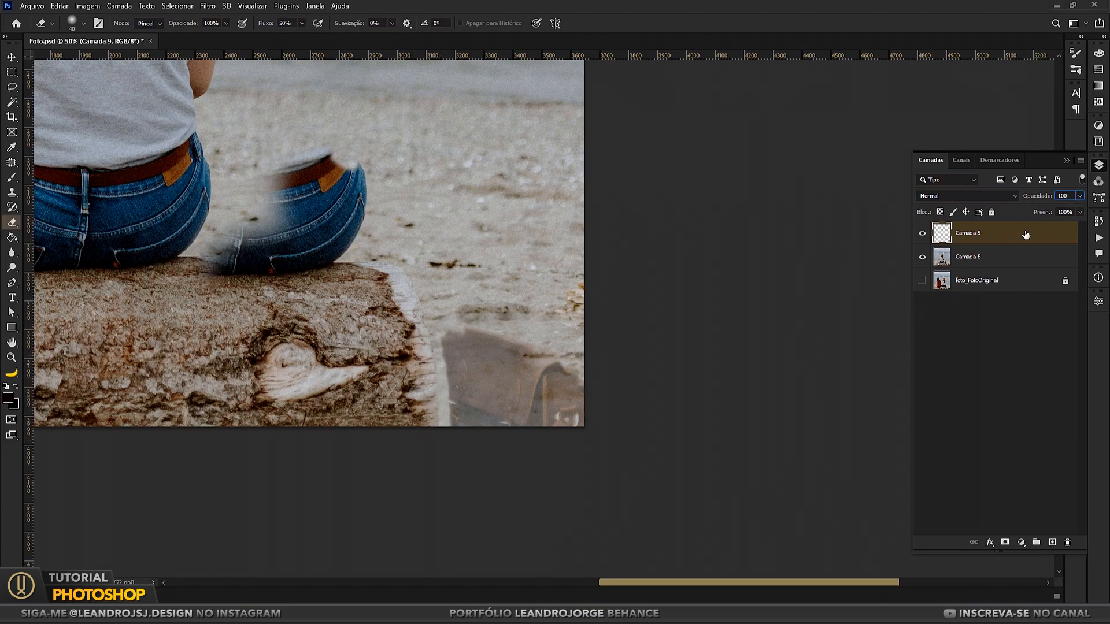
key("Return")
Step: Soften the upper edge of the sand patch over the bag with a larger Eraser and merge Camada 9 with Camada 8
key("bracketright")
key("bracketright")
key("bracketright")
mouse_move(483, 308)
left_mouse_down()
mouse_move(459, 307)
mouse_move(546, 326)
left_mouse_up()
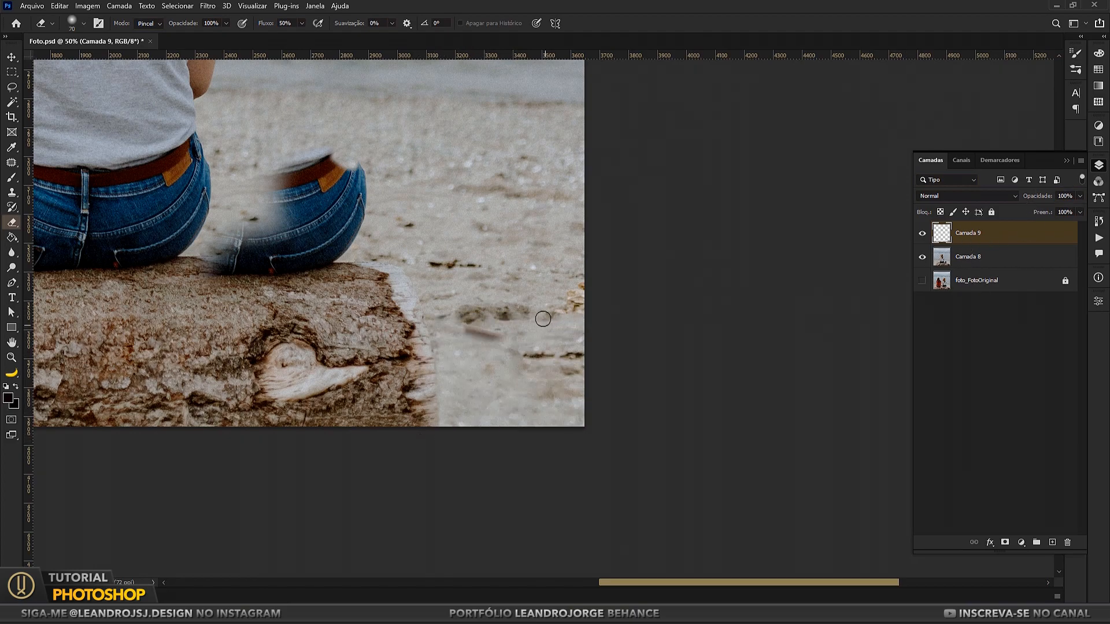
right_click(969, 305)
left_click(879, 459)
key("j")
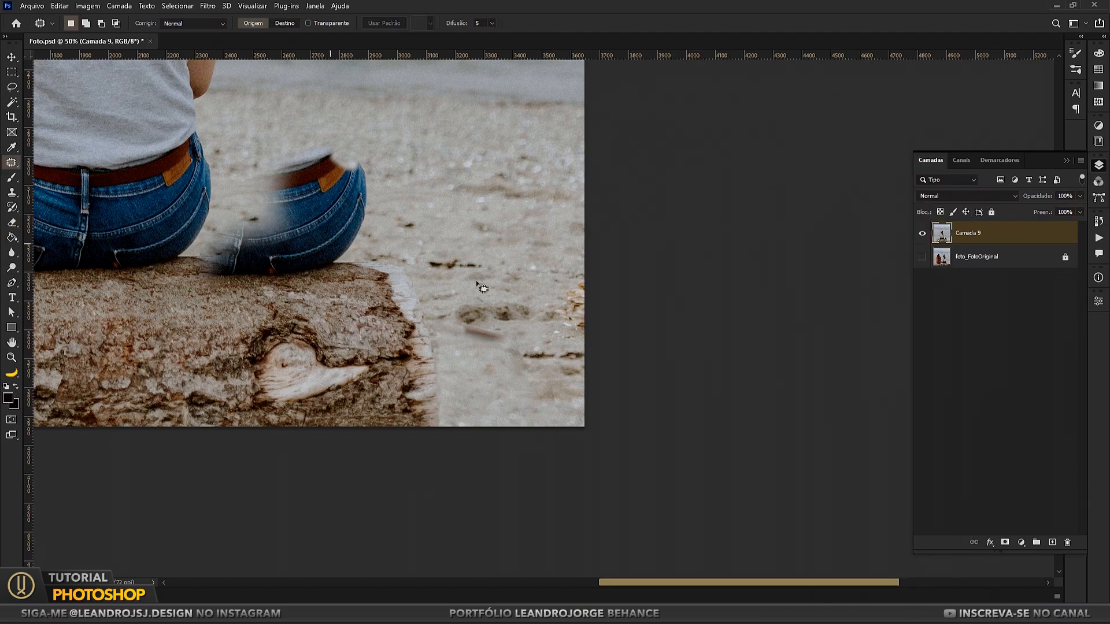
Step: Patch the dark streak in the sand beside the log's end with cleaner sand and deselect
left_click_drag(517, 336, 475, 323)
left_click_drag(494, 340, 507, 273)
key("ctrl+d")
Step: Marquee a block of sand beside the woman, copy it to a new layer and place it over the leftover duplicate jeans
key("ctrl+minus")
key("ctrl+minus")
key("ctrl+minus")
left_click_drag(412, 283, 503, 387)
key("ctrl+plus")
left_click_drag(484, 432, 488, 355)
key("ctrl+plus")
key("ctrl+plus")
left_click_drag(474, 459, 537, 321)
left_click(13, 194)
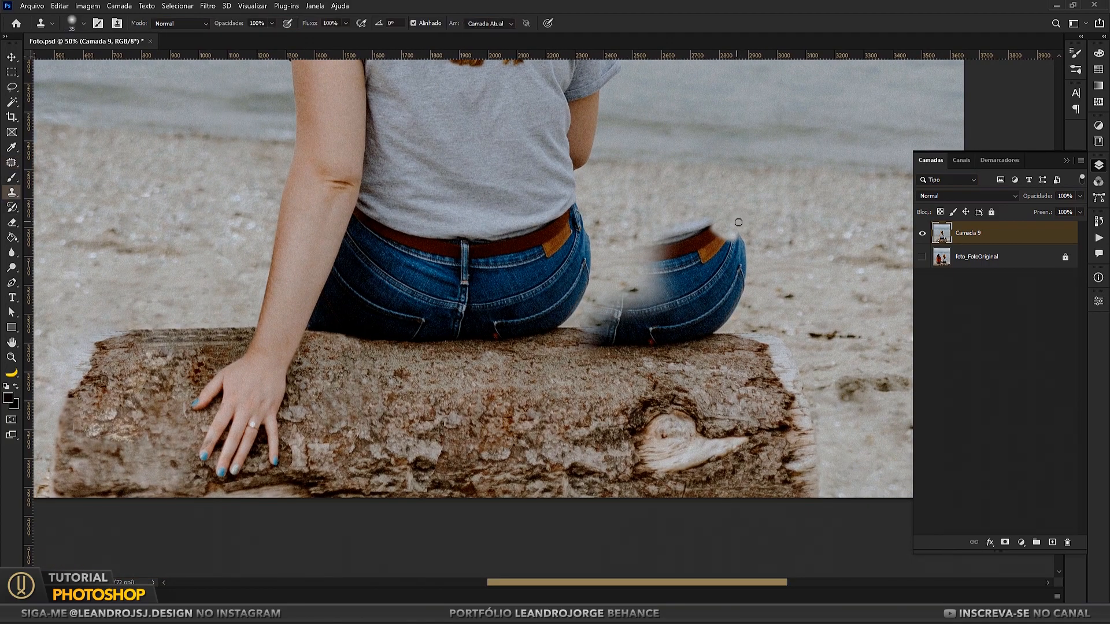
key("m")
mouse_move(56, 174)
left_mouse_down()
mouse_move(240, 272)
mouse_move(250, 324)
mouse_move(820, 286)
mouse_move(701, 292)
left_mouse_up()
key("ctrl+j")
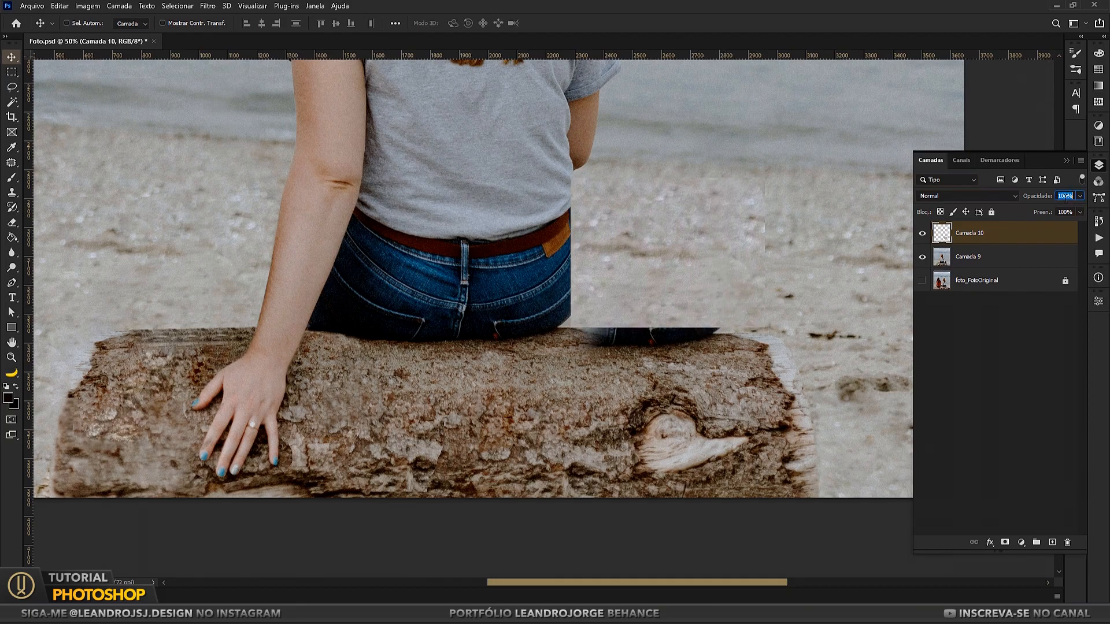
Step: With Camada 10 at 50% opacity, erase the sand overlapping the woman's jeans and merge the layer with Camada 9 at full opacity
type("50")
key("Return")
key("e")
left_click_drag(581, 303, 574, 274)
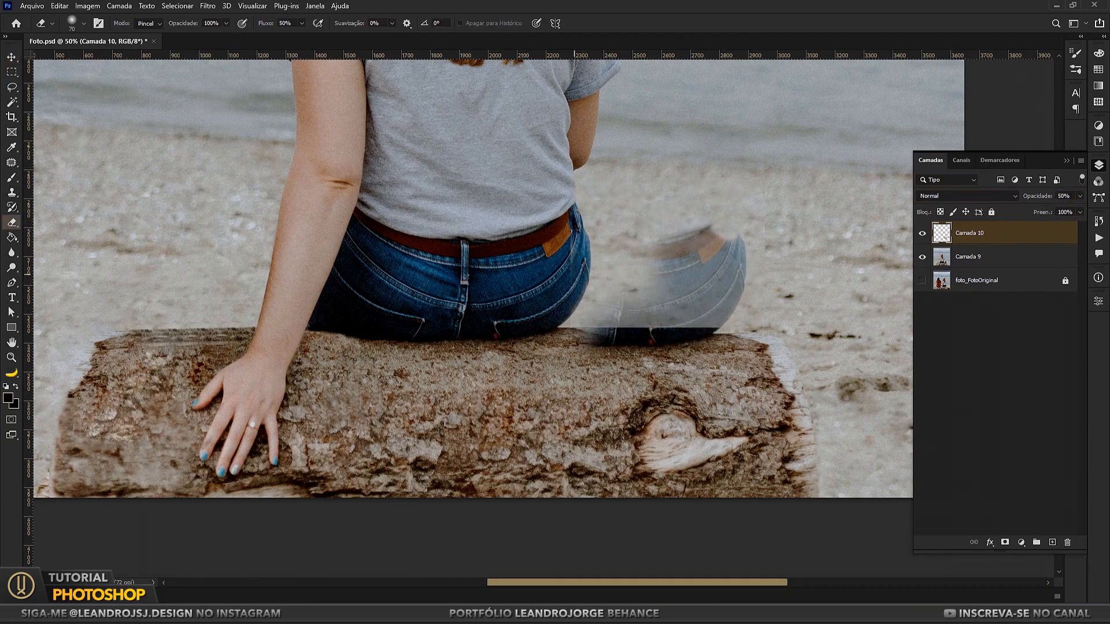
left_click_drag(630, 373, 514, 342)
left_click(972, 261, "shift")
right_click(970, 260)
left_click(845, 459)
Step: Clone bark and sand over the dark strip of leftover jeans on the log's upper edge, switching to a hard round brush
key("ctrl+minus")
left_click_drag(451, 367, 479, 381)
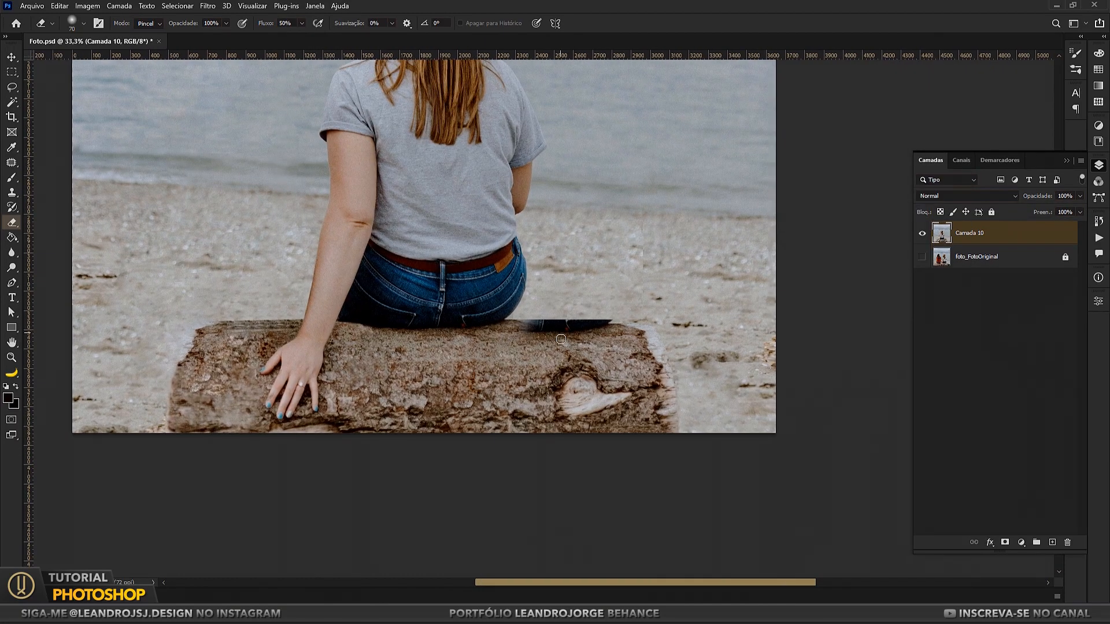
key("s")
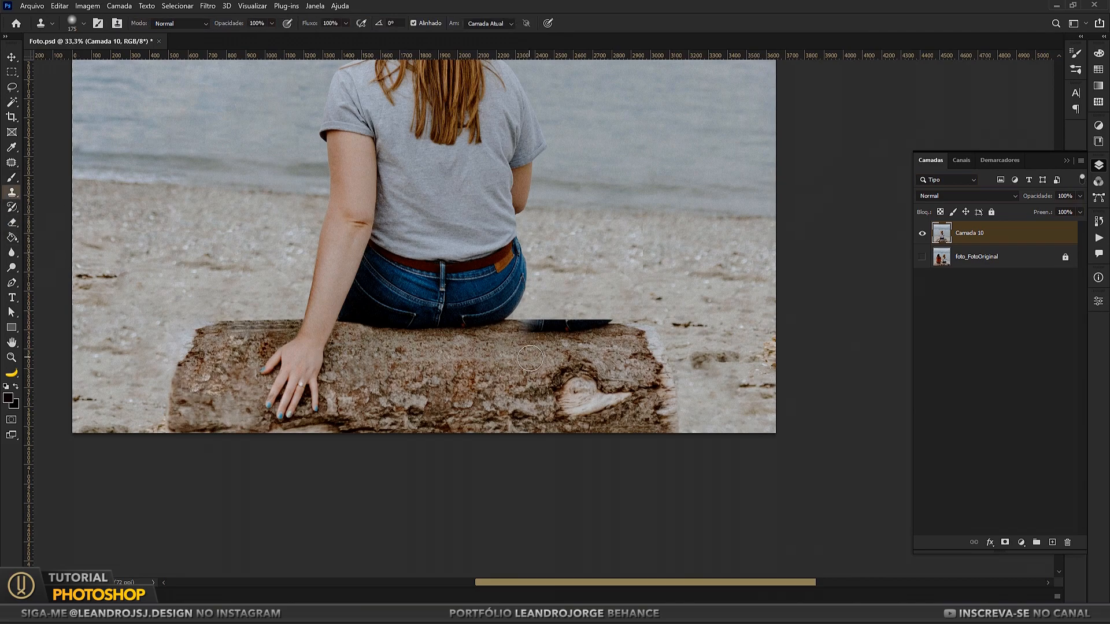
mouse_move(529, 330)
left_mouse_down()
mouse_move(603, 333)
mouse_move(593, 330)
mouse_move(613, 285)
left_mouse_up()
left_click(490, 390, "alt")
left_click(501, 366, "alt")
left_click(520, 369, "alt")
left_click(501, 334, "alt")
left_click(501, 335, "alt")
left_click(510, 363, "alt")
left_click(593, 331, "alt")
left_click(72, 22)
double_click(84, 208)
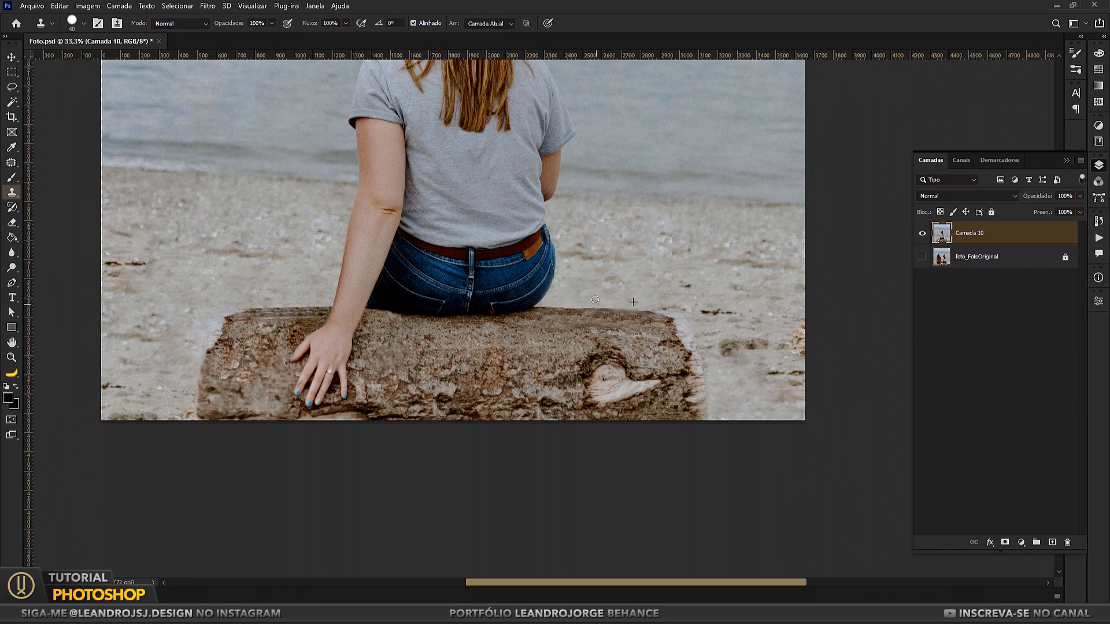
Step: Patch the blemishes and seams in the sand between the jeans and the knotted end of the log
key("j")
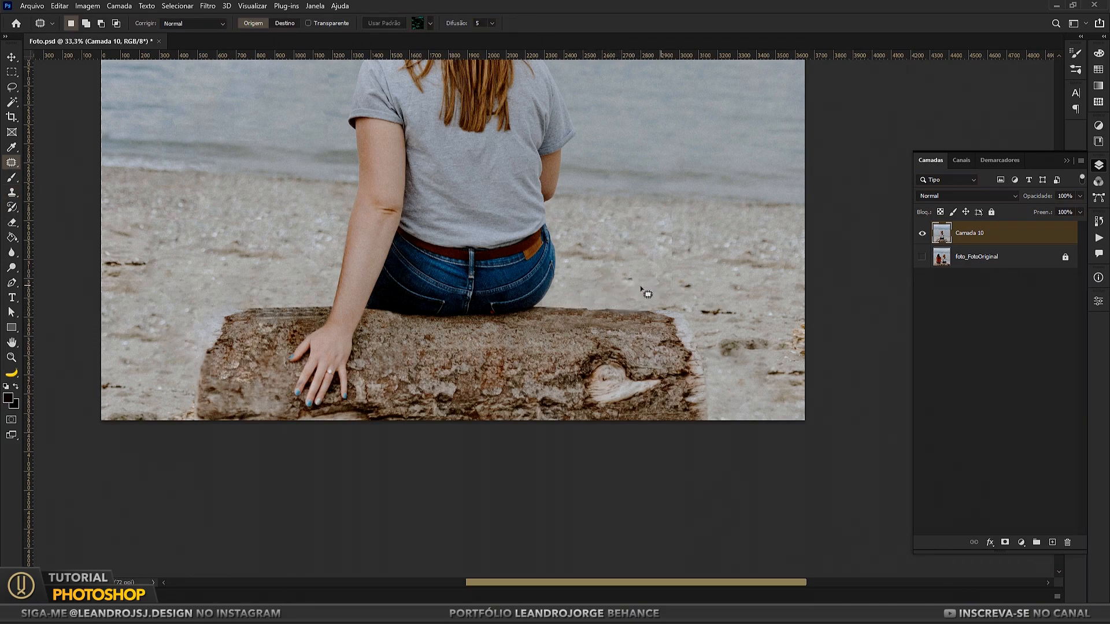
left_click_drag(628, 297, 579, 278)
mouse_move(611, 285)
left_mouse_down()
mouse_move(240, 223)
mouse_move(289, 276)
left_mouse_up()
key("ctrl+d")
left_click_drag(599, 265, 590, 262)
left_click_drag(610, 253, 672, 231)
key("ctrl+d")
left_click_drag(594, 277, 582, 268)
left_click_drag(653, 243, 636, 251)
left_click_drag(643, 243, 655, 269)
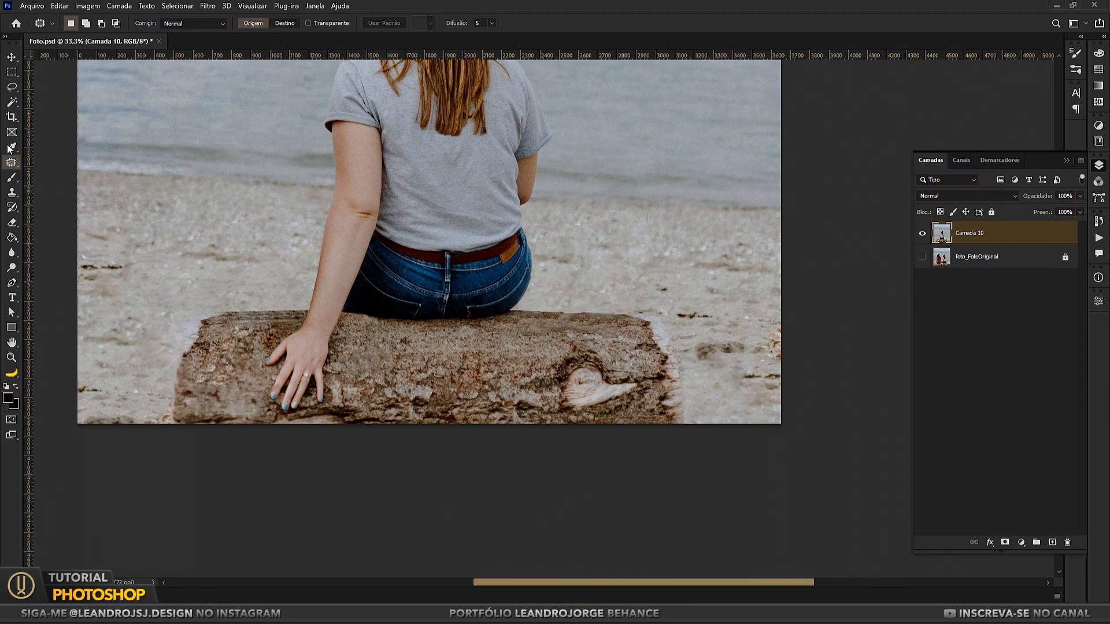
Step: Draw a closed Pen path along the log's upper edge enclosing the sand above it, and turn it into a selection
key("p")
left_click(210, 317)
left_click(656, 317)
left_click_drag(209, 316, 214, 313)
left_click(679, 245)
left_click(196, 222)
left_click(214, 312)
key("ctrl+Return")
Step: Clone sand with a soft round brush inside the selection to straighten the log's edge between the knotted end and the jeans
left_click(12, 194)
left_click(73, 24)
double_click(75, 181)
key("bracketright")
key("bracketright")
left_click(625, 296, "alt")
left_click_drag(626, 311, 522, 311)
key("bracketleft")
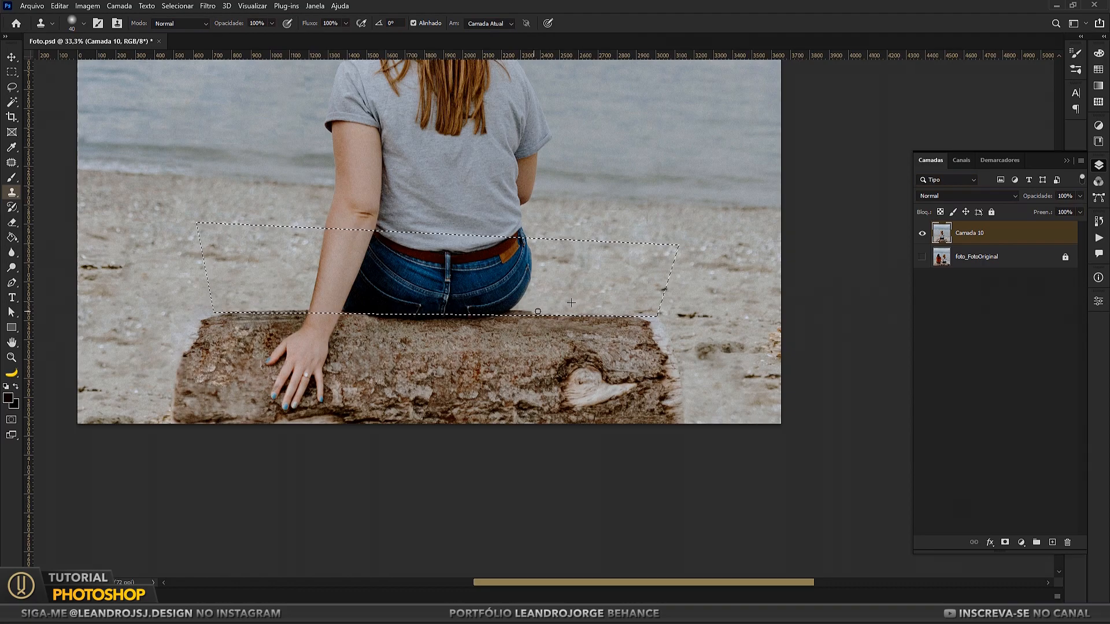
Step: Clone sand along the selected log edge beside the woman's forearm with a smaller brush
left_click(234, 290, "alt")
left_click_drag(240, 306, 408, 369)
left_click(263, 294, "alt")
left_click(12, 357)
left_click(12, 192)
key("bracketleft")
key("bracketleft")
key("bracketleft")
key("bracketleft")
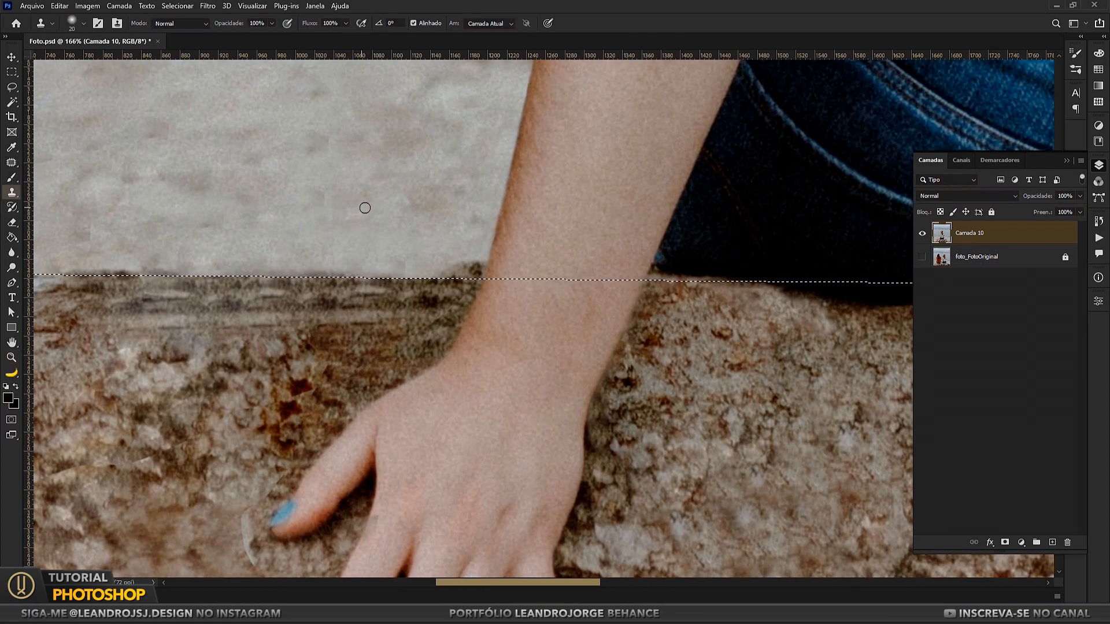
mouse_move(455, 271)
left_mouse_down()
mouse_move(471, 268)
mouse_move(455, 271)
left_mouse_up()
left_click(216, 196, "alt")
left_click_drag(71, 271, 169, 273)
Step: Clone sand over the bark fringe beneath the outer curve of the jeans, keeping to the selection edge, and deselect
left_click(11, 357)
right_click(483, 303)
left_click(501, 310)
left_click_drag(677, 516, 781, 575)
left_click_drag(619, 516, 740, 572)
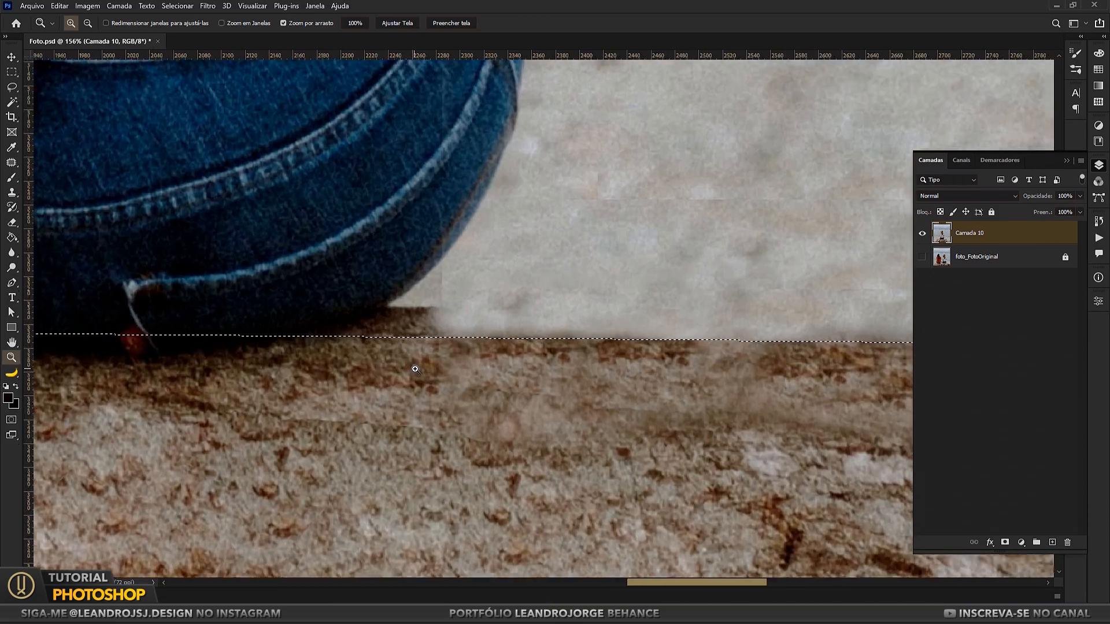
left_click(11, 192)
left_click(458, 232, "alt")
left_click(445, 248)
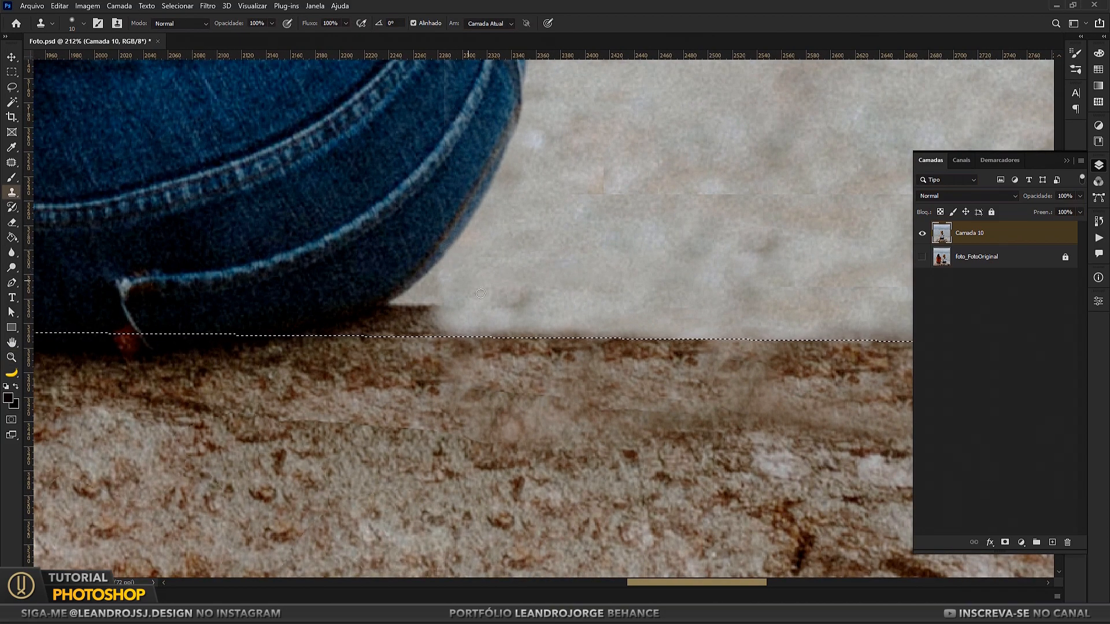
key("]")
key("]")
left_click(506, 288, "alt")
mouse_move(441, 315)
left_mouse_down()
mouse_move(392, 308)
mouse_move(370, 325)
mouse_move(322, 331)
left_mouse_up()
key("[")
key("[")
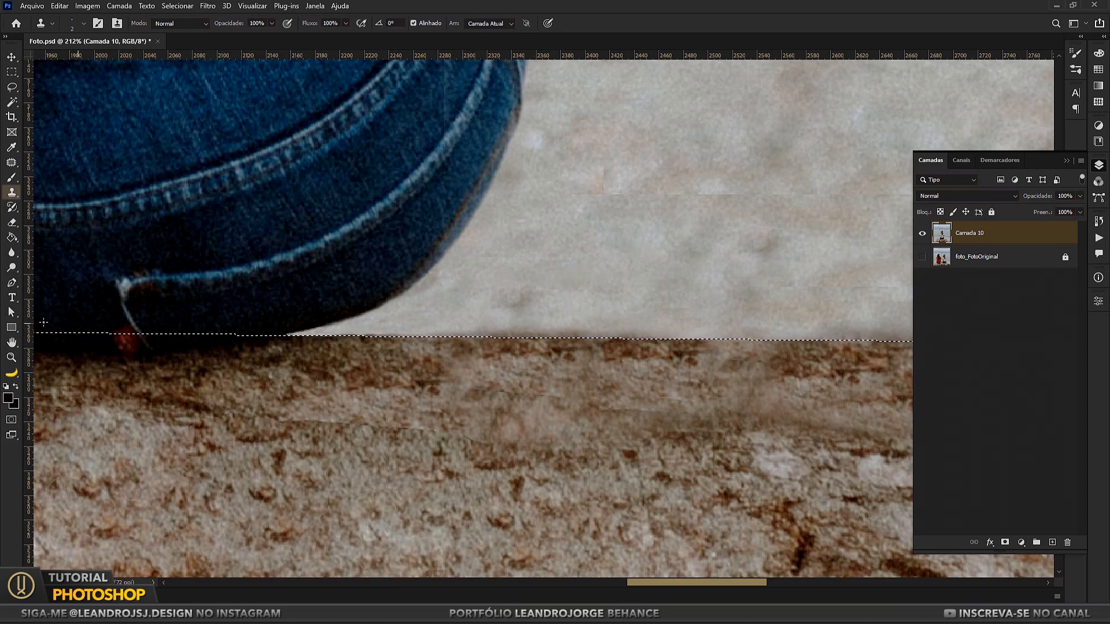
key("m")
key("ctrl+d")
key("ctrl+0")
Step: Rename the Camada 10 layer as foto_Editada and toggle the layers' visibility to compare it with the original photo
key("z")
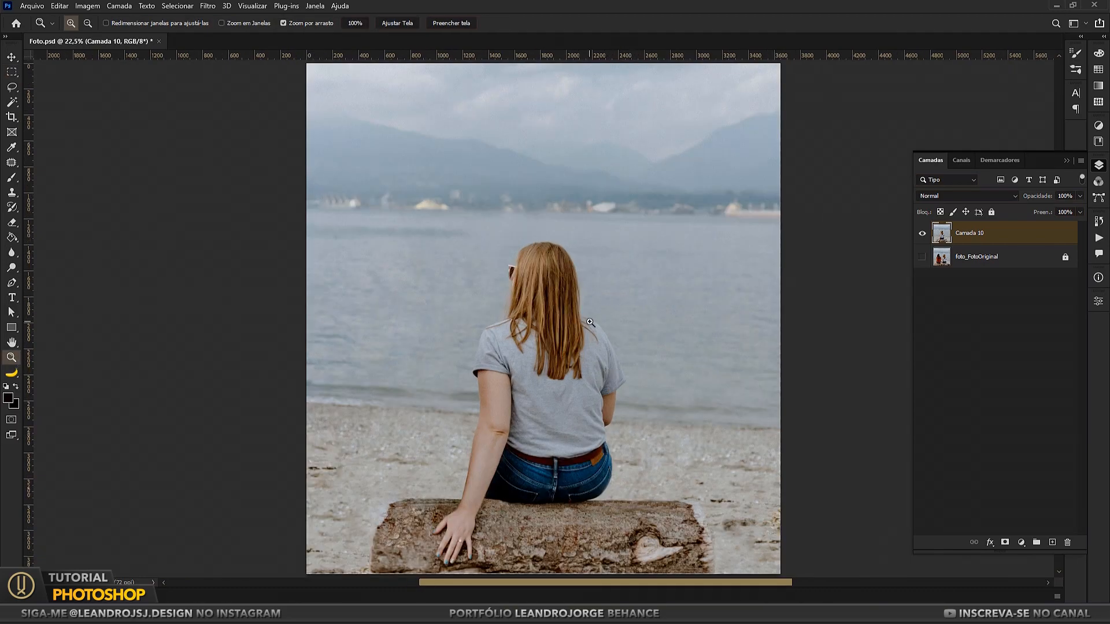
left_click(13, 71)
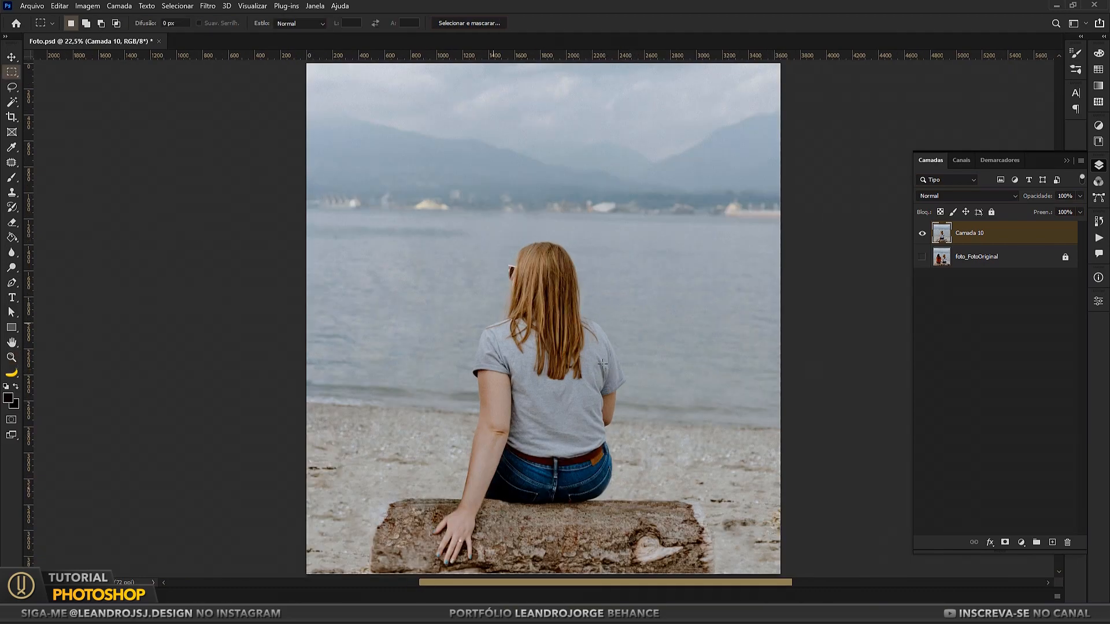
type("a")
key("Return")
left_click(922, 258)
left_click(922, 235)
left_click(922, 235)
left_click(922, 234)
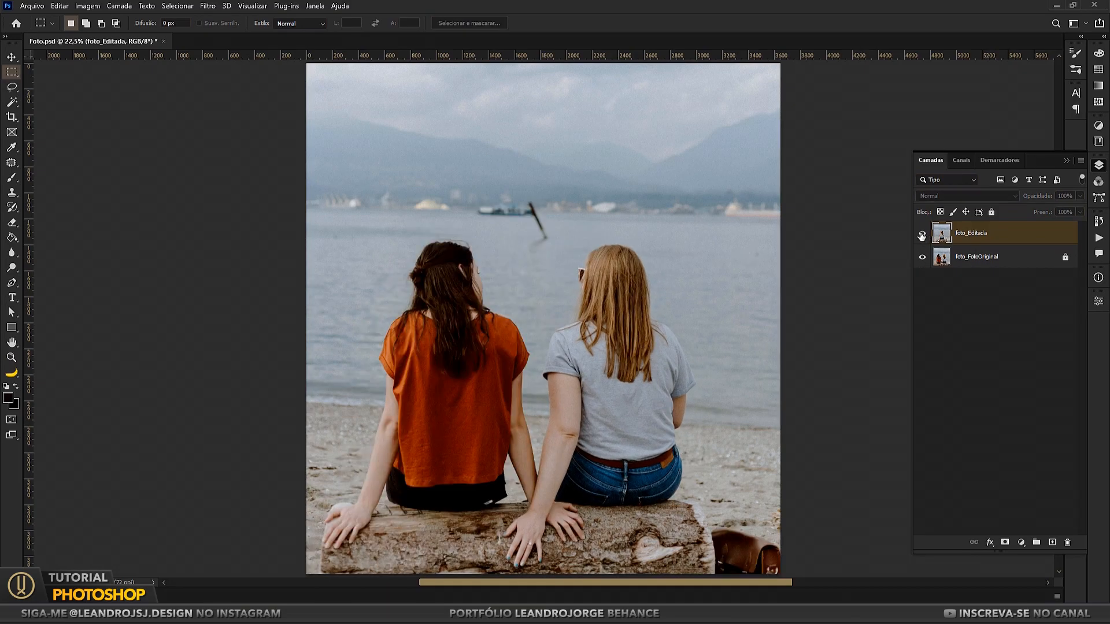
left_click(922, 234)
left_click(923, 256)
Step: Retouch the log around the woman's hand and along its upper edge beside her arm with the Patch tool and Clone Stamp
left_click(11, 162)
mouse_move(527, 549)
left_mouse_down()
mouse_move(502, 549)
mouse_move(524, 560)
mouse_move(504, 469)
left_mouse_up()
key("ctrl+d")
scroll(516, 530, "up", 4)
scroll(504, 468, "up", 5)
key("s")
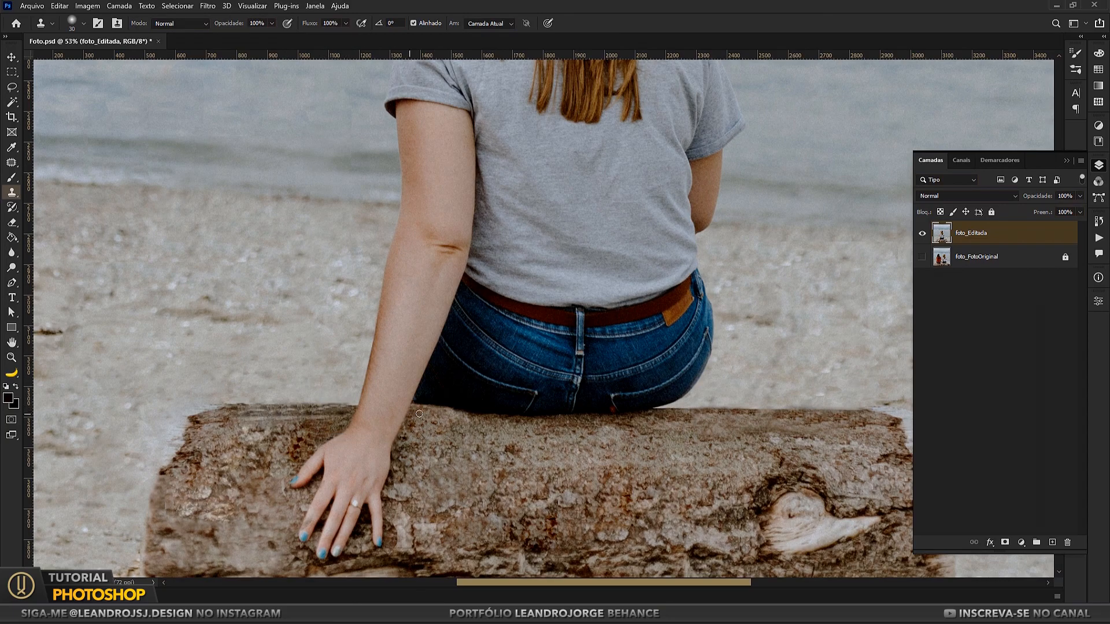
left_click(311, 427, "alt")
left_click(264, 417, "alt")
mouse_move(432, 427)
left_mouse_down()
mouse_move(455, 427)
mouse_move(444, 420)
left_mouse_up()
key("ctrl+minus")
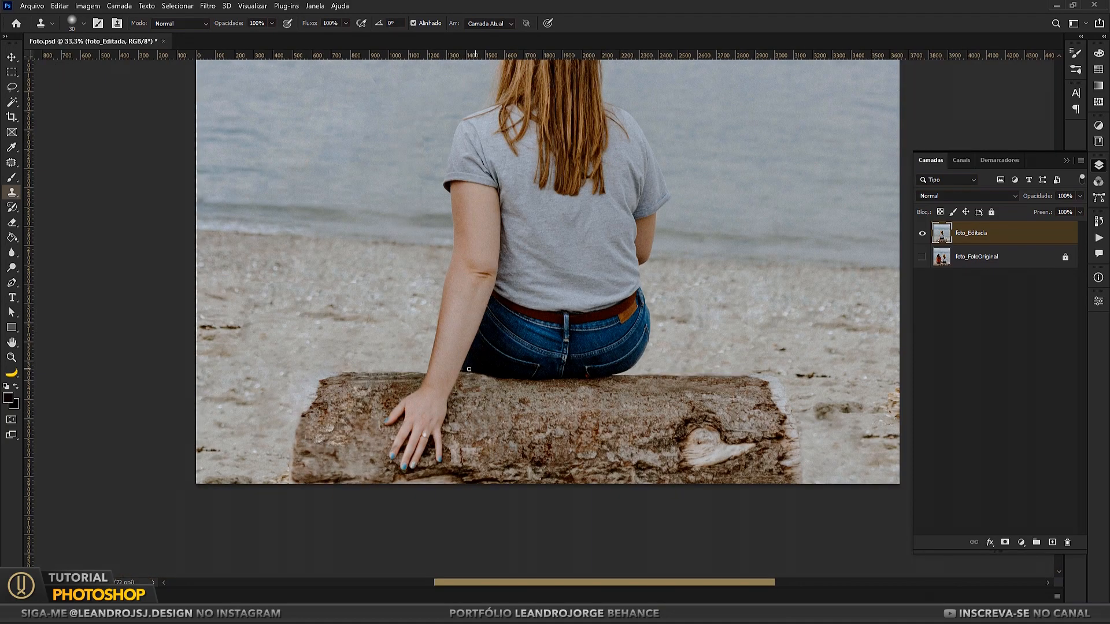
Step: Lasso the log's upper edge on both sides of the woman, copy it to a new layer and nudge it upward
left_click(12, 72)
left_click(12, 88)
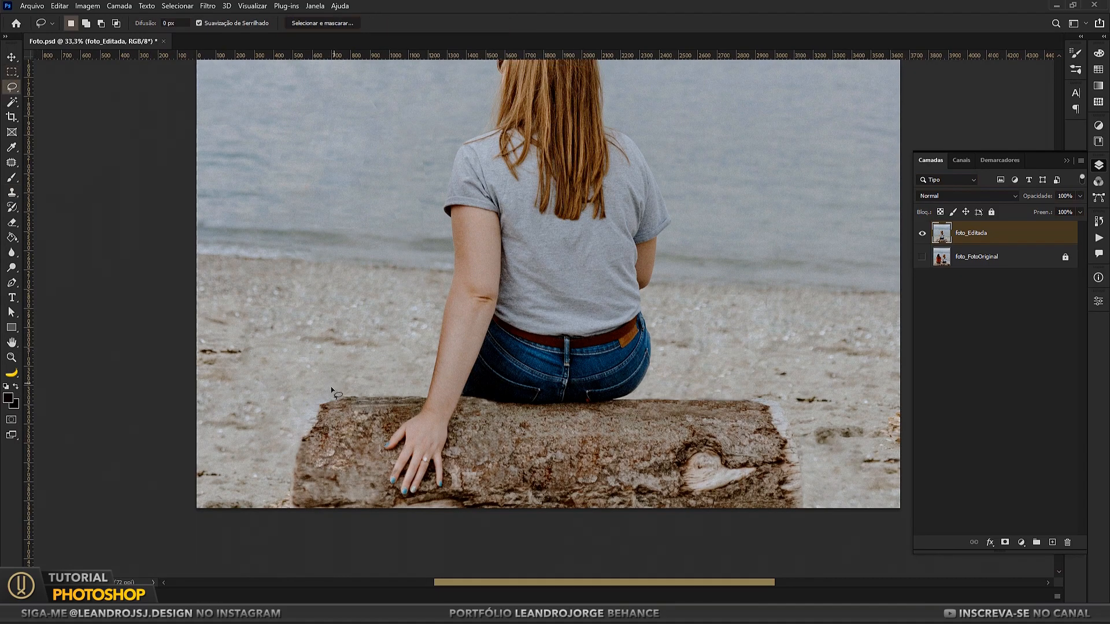
left_click_drag(427, 397, 332, 379)
left_click_drag(650, 387, 623, 399)
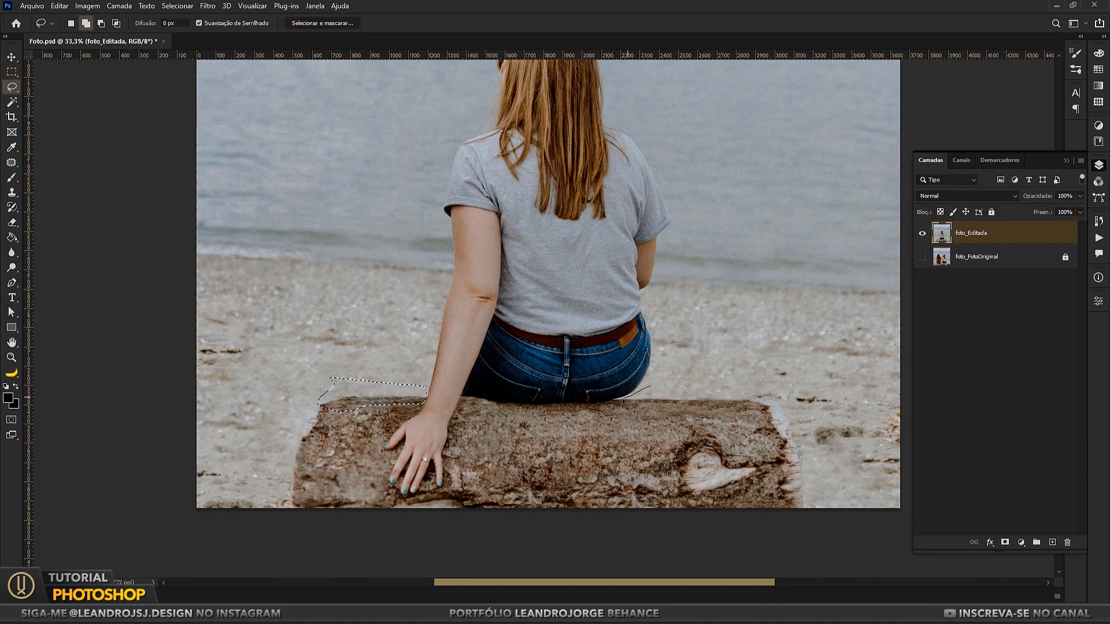
left_click_drag(774, 410, 775, 412)
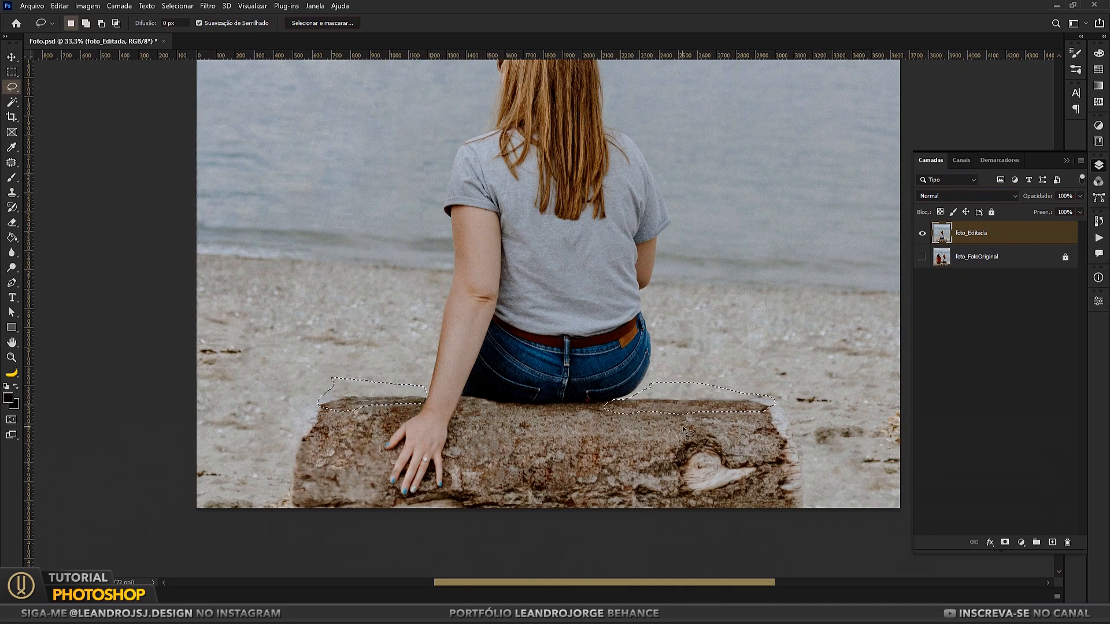
key("ctrl+j")
key("v")
key("shift+Up")
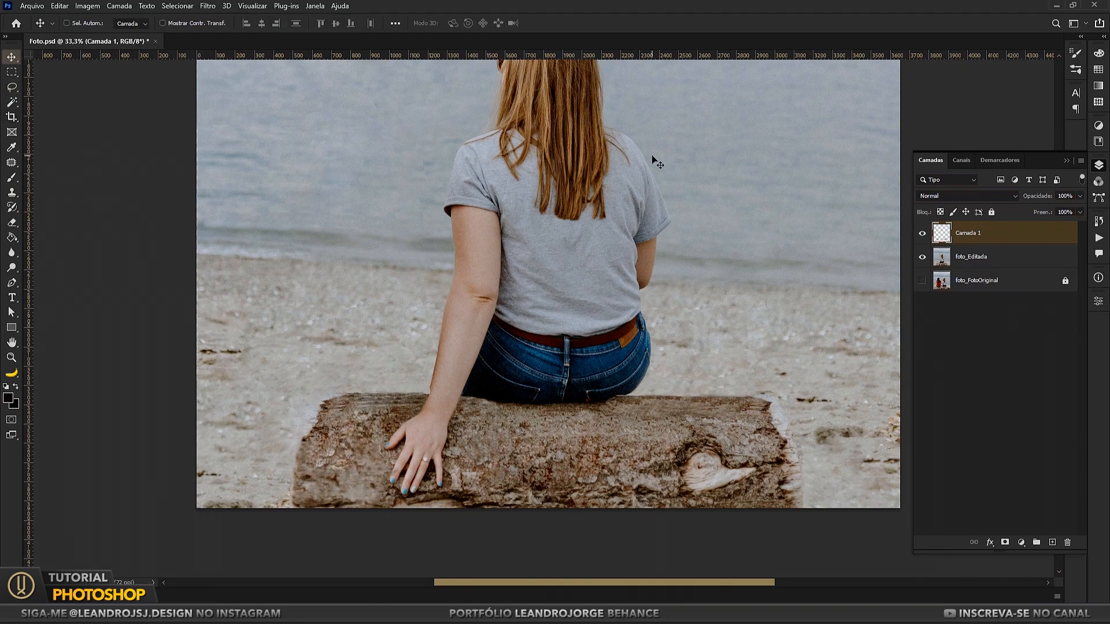
Step: Erase the part of the raised Camada 1 edge strip that overlaps the woman's forearm
left_click(12, 223)
left_click(12, 358)
left_click_drag(420, 411, 492, 412)
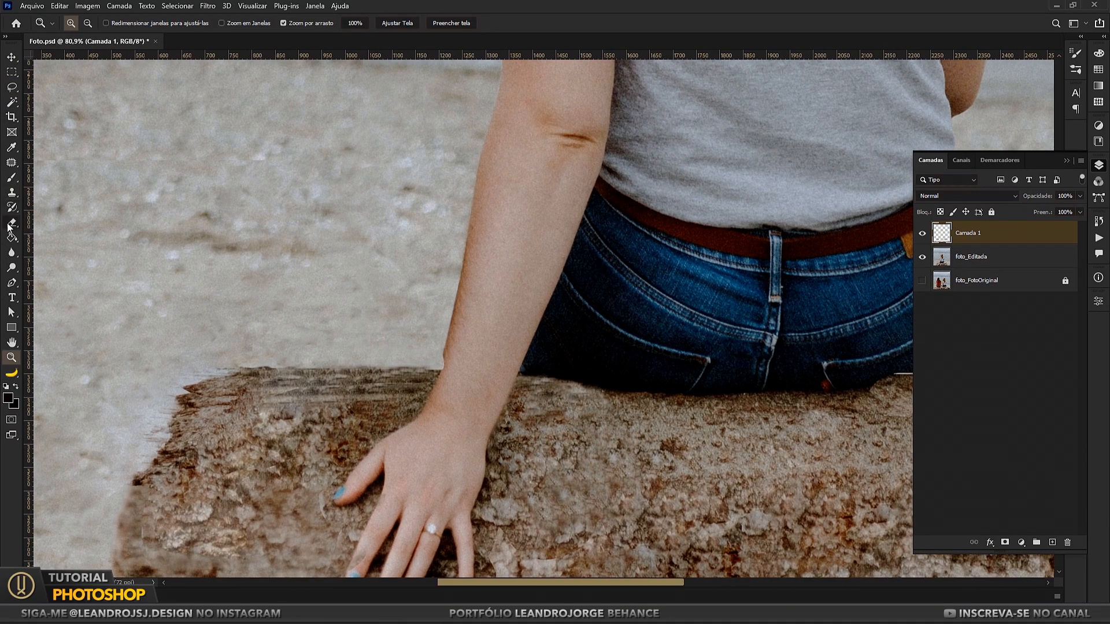
left_click(12, 222)
left_click_drag(447, 381, 327, 395)
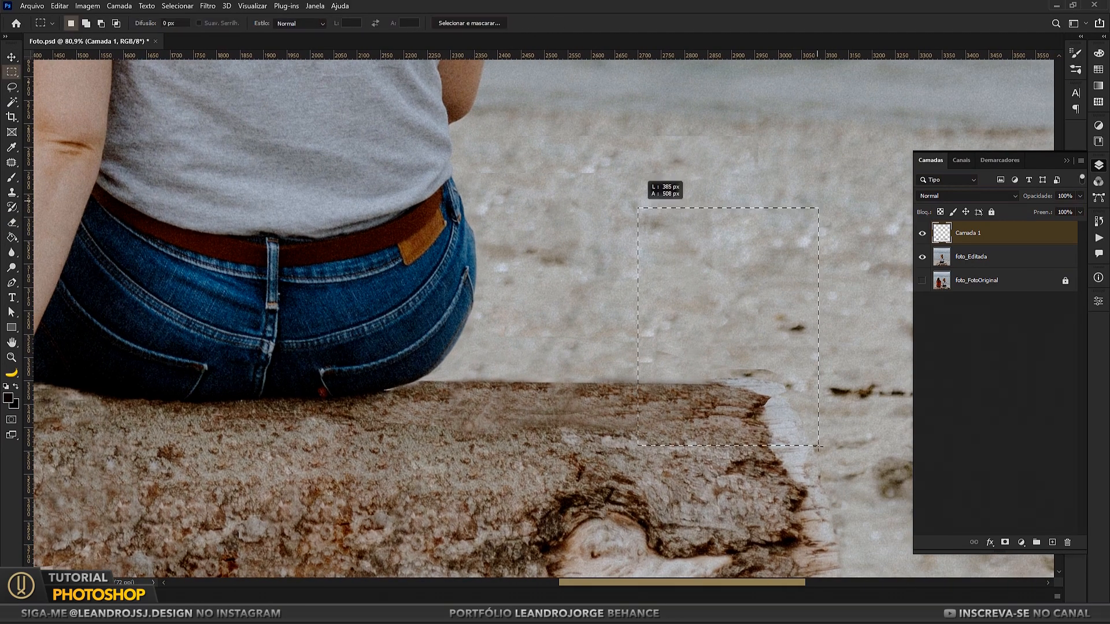
Step: Shift the raised strip's piece at the log's knotted end toward the woman and deselect it
left_click(11, 57)
key("ctrl+d")
key("e")
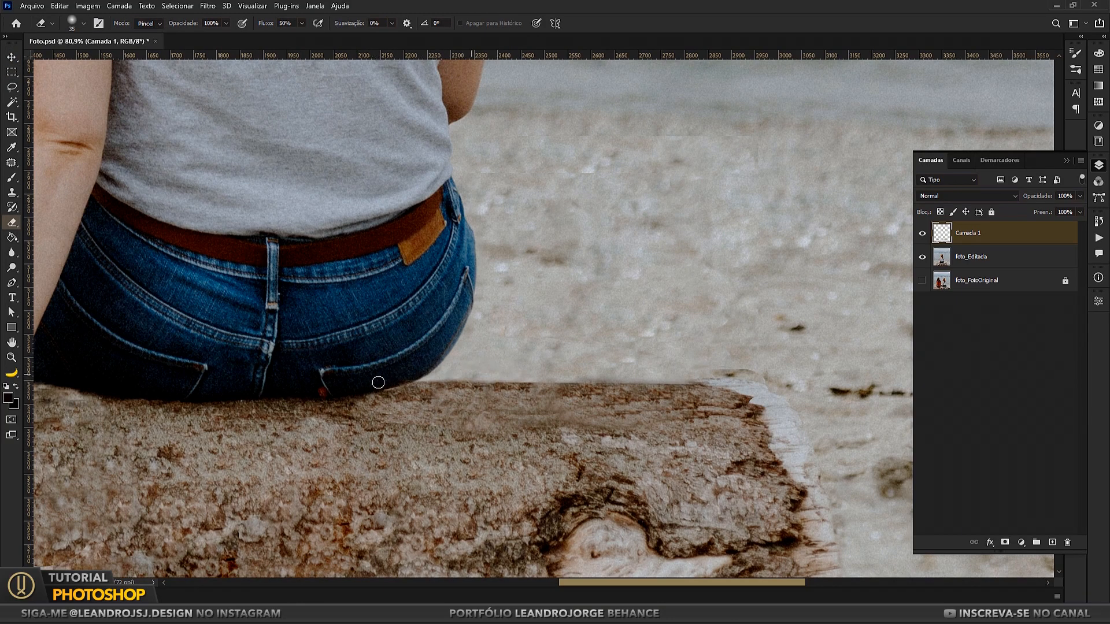
Step: Erase the raised strip where it overlaps the bottom of the jeans and merge Camada 1 with foto_Editada
left_click(11, 357)
scroll(389, 406, "up", 2)
left_click(972, 257, "shift")
right_click(972, 257)
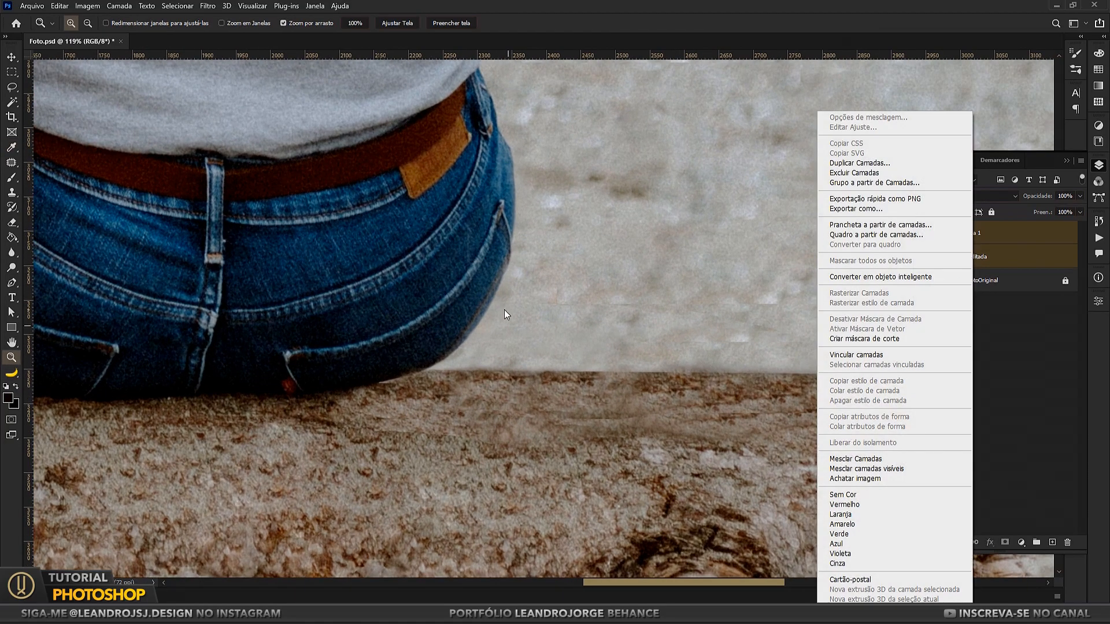
left_click(510, 330)
scroll(510, 330, "up", 3)
key("e")
left_click(352, 400, "ctrl")
left_click(974, 260, "shift")
right_click(974, 260)
left_click(925, 458)
Step: Lasso the log edge beside the outer curve of the jeans, copy it to a new layer and refit it with Free Transform
left_click_drag(434, 337, 566, 320)
left_click(11, 87)
mouse_move(399, 427)
left_mouse_down()
mouse_move(350, 437)
mouse_move(563, 378)
left_mouse_up()
key("ctrl+j")
key("v")
key("ctrl+t")
left_click_drag(579, 341, 588, 318)
key("Return")
Step: Merge Camada 2 with the edited photo layer below it
left_click(974, 258, "shift")
right_click(974, 258)
left_click(848, 458)
Step: Patch the seams and repeated bark marks on the log's edge where it meets the outer curve of the jeans
left_click(11, 163)
left_click_drag(441, 421, 462, 410)
key("ctrl+d")
mouse_move(452, 415)
left_mouse_down()
mouse_move(419, 438)
mouse_move(425, 421)
mouse_move(437, 442)
mouse_move(496, 400)
left_mouse_up()
left_click_drag(477, 409, 449, 439)
key("ctrl+d")
left_click_drag(507, 412, 442, 424)
left_click_drag(483, 410, 478, 439)
key("ctrl+d")
left_click_drag(543, 322, 545, 316)
left_click_drag(512, 398, 508, 392)
key("ctrl+d")
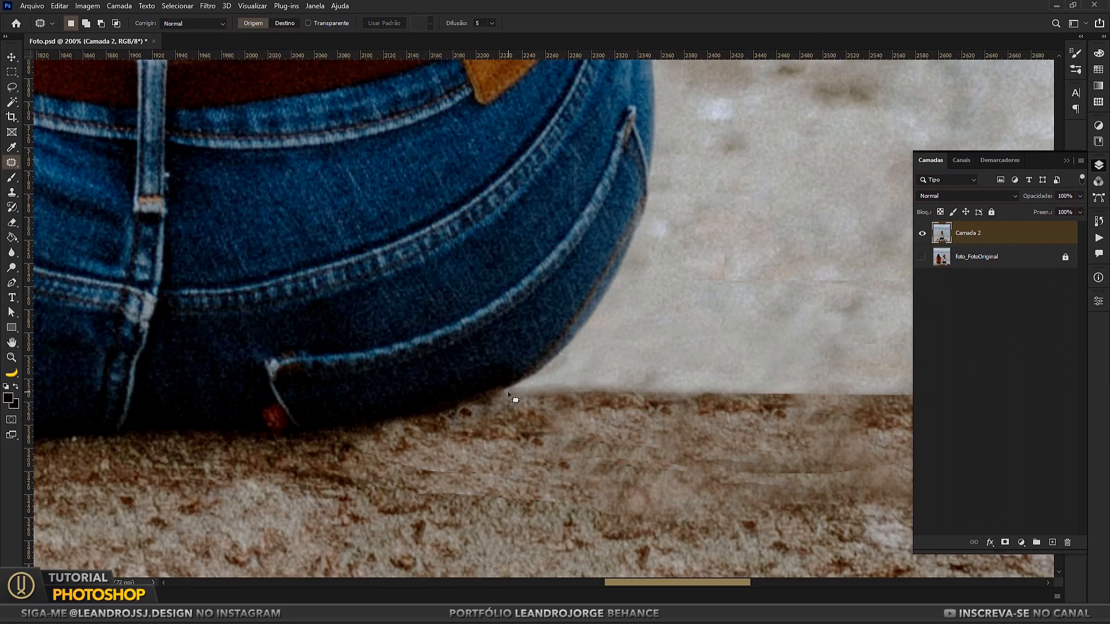
Step: Patch the seam and smudged bark along the log's upper edge beside the jeans, clearing each selection after the repair
left_click_drag(684, 399, 645, 395)
key("ctrl+d")
mouse_move(660, 396)
left_mouse_down()
mouse_move(706, 384)
mouse_move(487, 389)
left_mouse_up()
mouse_move(482, 408)
left_mouse_down()
mouse_move(667, 416)
mouse_move(444, 413)
left_mouse_up()
mouse_move(404, 406)
left_mouse_down()
mouse_move(463, 399)
mouse_move(409, 403)
left_mouse_up()
left_click_drag(451, 405, 444, 391)
key("ctrl+d")
left_click_drag(607, 416, 508, 420)
mouse_move(409, 406)
left_mouse_down()
mouse_move(496, 402)
mouse_move(422, 402)
left_mouse_up()
left_click_drag(463, 406, 409, 396)
left_click_drag(456, 362, 479, 265)
Step: Patch the remaining repeated bark marks and blurry areas along the log's surface towards its frayed right end
mouse_move(405, 353)
left_mouse_down()
mouse_move(431, 363)
mouse_move(412, 344)
left_mouse_up()
mouse_move(453, 293)
left_mouse_down()
mouse_move(523, 280)
mouse_move(512, 284)
left_mouse_up()
left_click_drag(520, 288, 501, 296)
left_click_drag(552, 327, 600, 339)
left_click_drag(547, 327, 570, 294)
mouse_move(688, 383)
left_mouse_down()
mouse_move(328, 314)
mouse_move(458, 292)
left_mouse_up()
mouse_move(457, 300)
left_mouse_down()
mouse_move(453, 283)
mouse_move(342, 221)
mouse_move(373, 225)
left_mouse_up()
left_click_drag(376, 244, 448, 204)
left_click_drag(331, 289, 339, 289)
key("ctrl+d")
left_click_drag(393, 413, 339, 248)
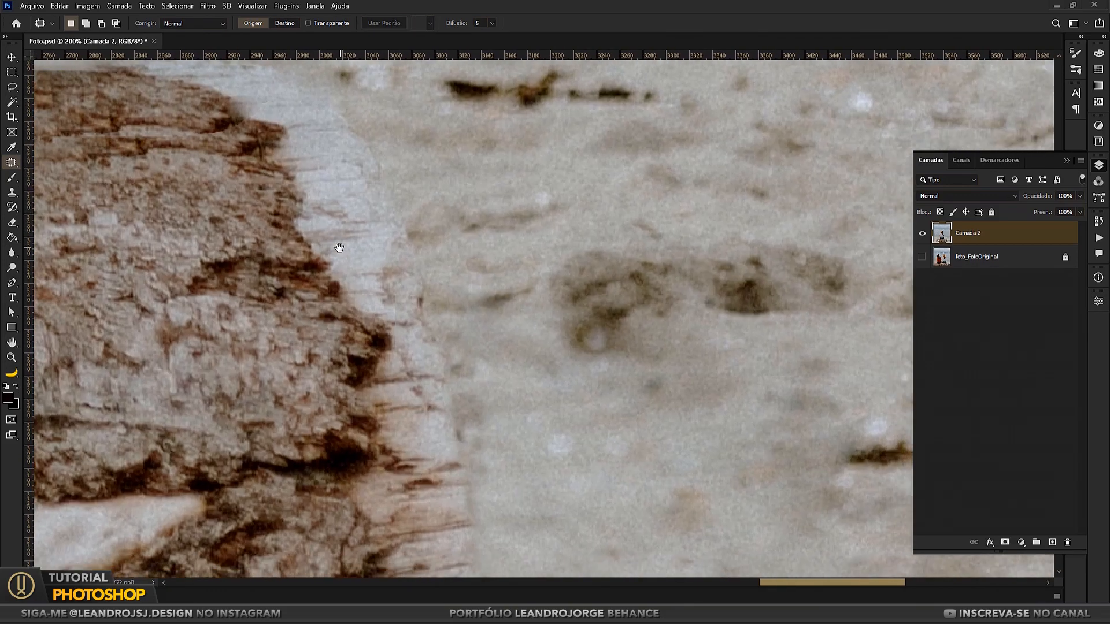
Step: Patch the hard-edged seams in the sand above the log's right end with nearby clean sand
left_click_drag(855, 365, 575, 241)
left_click_drag(277, 162, 722, 466)
left_click_drag(372, 260, 505, 482)
left_click_drag(475, 350, 486, 316)
left_click_drag(573, 326, 706, 384)
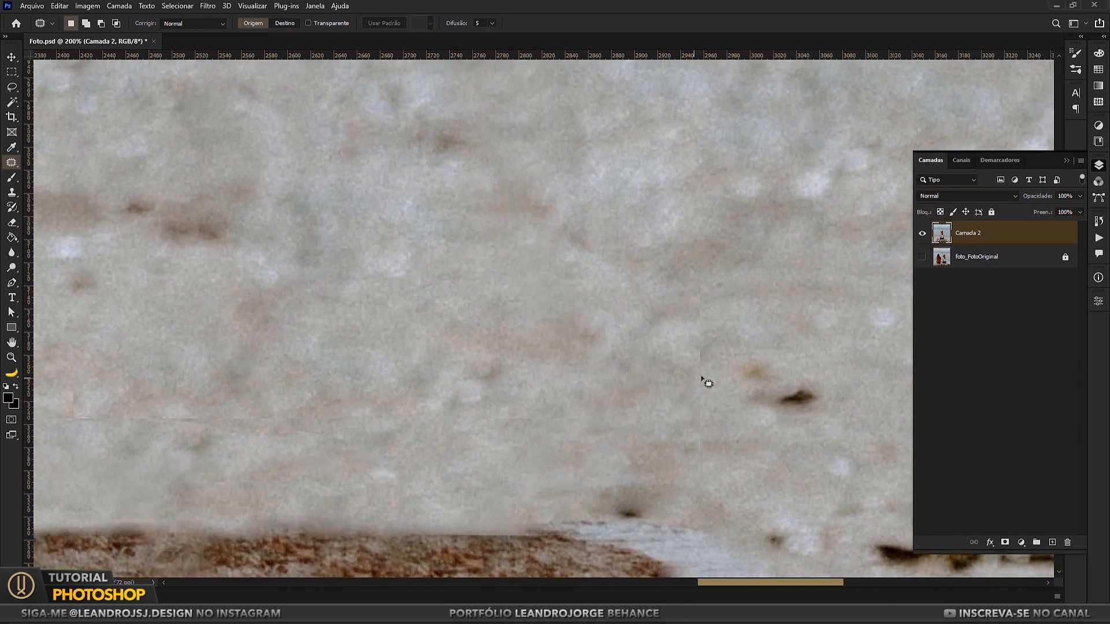
left_click_drag(578, 365, 889, 351)
left_click_drag(399, 386, 357, 408)
left_click_drag(454, 406, 497, 322)
key("ctrl+d")
mouse_move(384, 322)
left_mouse_down()
mouse_move(446, 374)
mouse_move(533, 331)
left_mouse_up()
left_click_drag(375, 338, 384, 344)
key("ctrl+d")
Step: Patch the faint lines, blurred spots and duplicated dark marks across the beach on the woman's right side
mouse_move(380, 324)
left_mouse_down()
mouse_move(293, 428)
mouse_move(367, 317)
left_mouse_up()
mouse_move(367, 317)
left_mouse_down()
mouse_move(368, 284)
mouse_move(326, 344)
left_mouse_up()
left_click_drag(347, 324, 344, 284)
mouse_move(382, 171)
left_mouse_down()
mouse_move(384, 436)
mouse_move(259, 351)
left_mouse_up()
mouse_move(332, 400)
left_mouse_down()
mouse_move(325, 374)
mouse_move(361, 347)
left_mouse_up()
mouse_move(393, 377)
left_mouse_down()
mouse_move(388, 398)
mouse_move(424, 347)
left_mouse_up()
mouse_move(494, 408)
left_mouse_down()
mouse_move(514, 385)
mouse_move(488, 343)
left_mouse_up()
mouse_move(357, 309)
left_mouse_down()
mouse_move(622, 313)
mouse_move(381, 292)
left_mouse_up()
left_click_drag(492, 303, 492, 362)
left_click_drag(572, 351, 192, 359)
mouse_move(371, 319)
left_mouse_down()
mouse_move(453, 295)
mouse_move(373, 315)
left_mouse_up()
left_click_drag(514, 305, 541, 377)
left_click_drag(665, 370, 647, 371)
left_click_drag(560, 463, 668, 323)
mouse_move(550, 307)
left_mouse_down()
mouse_move(462, 253)
mouse_move(465, 292)
left_mouse_up()
key("ctrl+d")
left_click_drag(385, 316, 271, 520)
Step: Patch the leftover seams and repeated texture found while checking across the log and the surrounding sand
mouse_move(717, 179)
left_mouse_down()
mouse_move(497, 384)
mouse_move(564, 279)
left_mouse_up()
scroll(573, 283, "down", 7)
scroll(573, 283, "down", 2)
left_click_drag(416, 125, 299, 269)
left_click_drag(344, 370, 425, 450)
scroll(520, 260, "down", 1)
left_click_drag(511, 93, 636, 371)
left_click_drag(434, 509, 630, 174)
mouse_move(393, 555)
left_mouse_down()
mouse_move(510, 391)
mouse_move(654, 278)
left_mouse_up()
left_click_drag(331, 488, 584, 377)
scroll(480, 393, "up", 7)
mouse_move(340, 369)
left_mouse_down()
mouse_move(480, 394)
mouse_move(407, 398)
left_mouse_up()
mouse_move(425, 351)
left_mouse_down()
mouse_move(466, 352)
mouse_move(429, 351)
left_mouse_up()
left_click_drag(445, 351, 347, 347)
left_click_drag(347, 345, 401, 325)
left_click_drag(680, 356, 482, 369)
key("ctrl+d")
Step: Patch the uneven marks around the left part of the log and the adjoining sand
mouse_move(343, 392)
left_mouse_down()
mouse_move(587, 372)
mouse_move(691, 306)
left_mouse_up()
left_click_drag(414, 332, 405, 341)
key("ctrl+d")
scroll(541, 375, "down", 8)
left_click_drag(519, 403, 254, 350)
mouse_move(334, 352)
left_mouse_down()
mouse_move(315, 276)
mouse_move(265, 351)
left_mouse_up()
mouse_move(330, 336)
left_mouse_down()
mouse_move(160, 300)
mouse_move(604, 309)
left_mouse_up()
left_click_drag(374, 362, 507, 362)
key("ctrl+d")
scroll(507, 361, "down", 8)
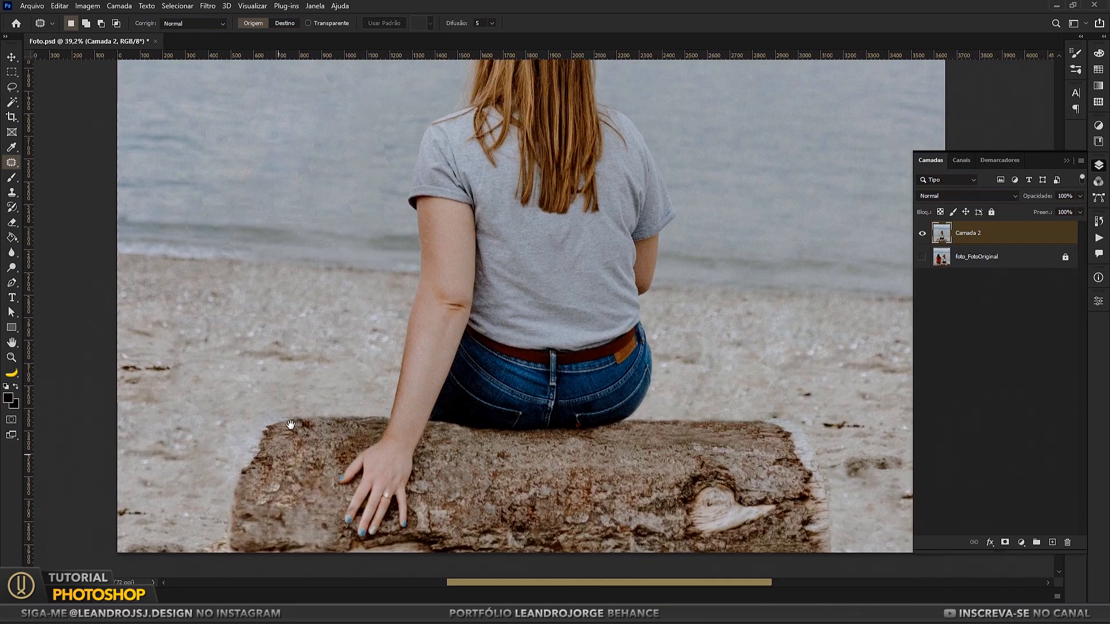
Step: Patch the blurred and pale, hard-edged bark areas on the log around the woman's hand
left_click_drag(290, 425, 293, 437)
left_click_drag(293, 441, 674, 479)
key("ctrl+d")
left_click_drag(745, 454, 644, 438)
left_click_drag(565, 432, 631, 438)
left_click_drag(656, 430, 532, 443)
key("ctrl+d")
left_click_drag(208, 457, 270, 439)
scroll(276, 448, "up", 5)
Step: Clone Stamp clean sand along the log's upper-left edge and the beach above it, enlarging the brush for the wider area
key("e")
key("s")
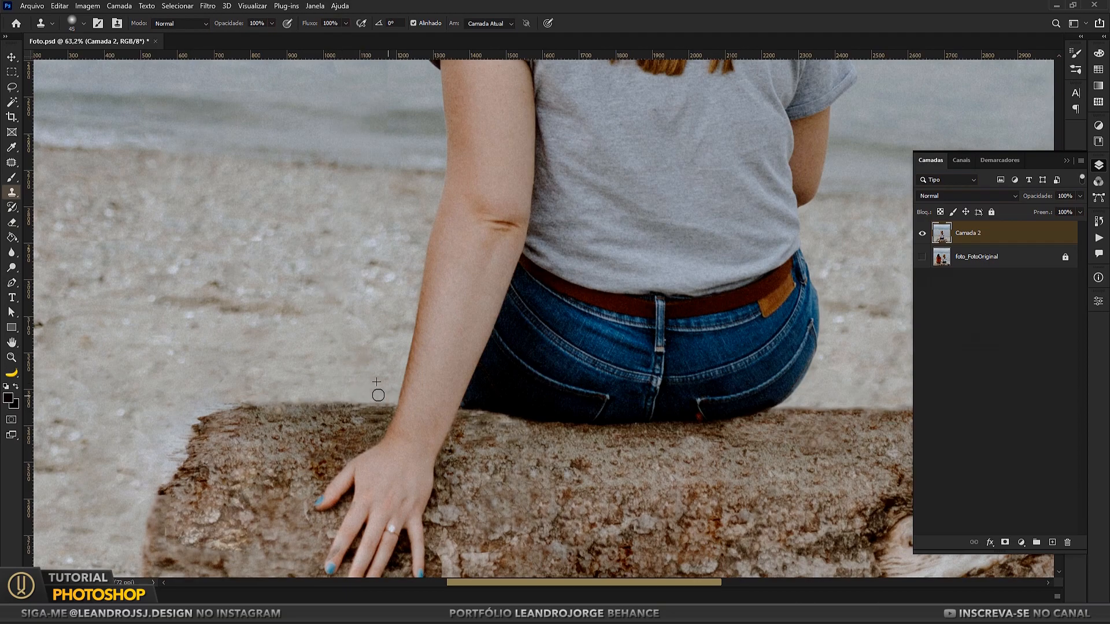
left_click_drag(234, 398, 192, 413)
left_click_drag(209, 363, 355, 323)
key("bracketright")
key("bracketright")
key("bracketright")
key("bracketright")
key("bracketright")
left_click(303, 337, "alt")
mouse_move(306, 388)
left_mouse_down()
mouse_move(295, 379)
mouse_move(300, 399)
left_mouse_up()
scroll(295, 431, "down", 3)
scroll(243, 466, "down", 3)
Step: Clone clean beach sand over the marks beside the log's right end with a 175-pixel Clone Stamp brush
mouse_move(480, 422)
left_mouse_down()
mouse_move(332, 416)
mouse_move(340, 400)
left_mouse_up()
left_click(719, 493, "alt")
mouse_move(692, 497)
left_mouse_down()
mouse_move(747, 488)
mouse_move(736, 471)
mouse_move(757, 450)
left_mouse_up()
key("bracketright")
key("bracketright")
key("bracketright")
key("bracketright")
left_click(123, 466, "alt")
left_click(138, 388, "alt")
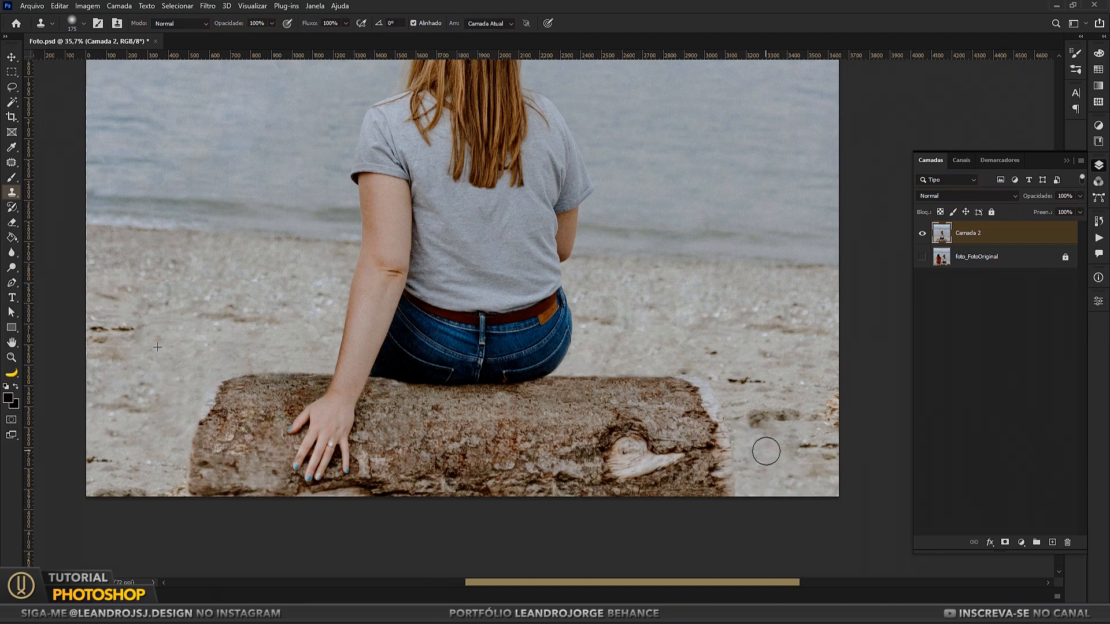
scroll(765, 449, "down", 1)
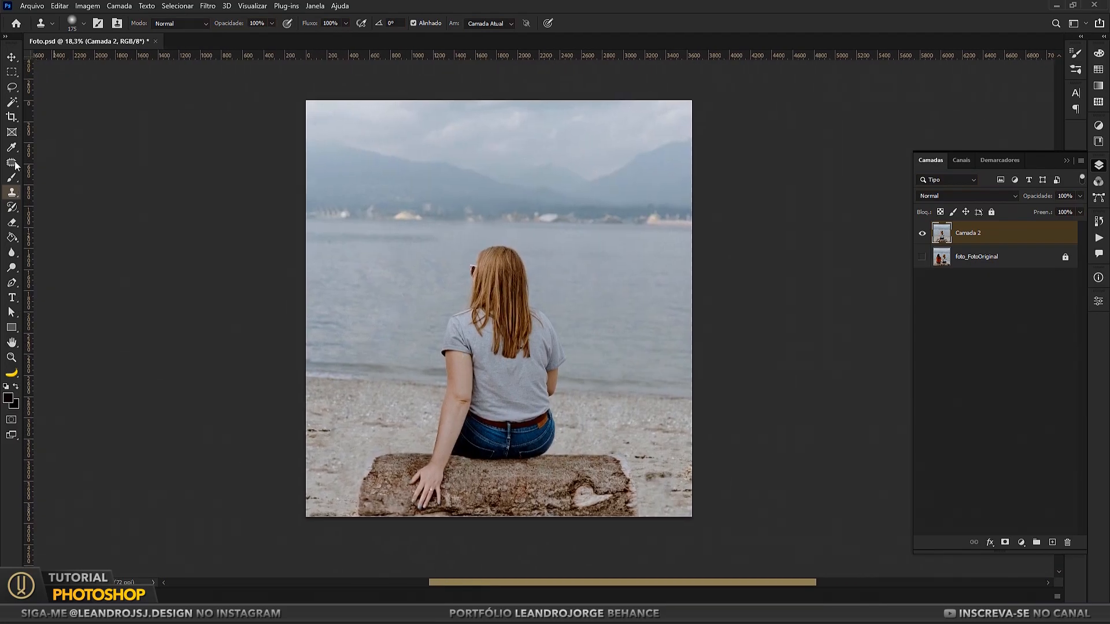
key("m")
scroll(579, 434, "up", 1)
scroll(579, 434, "down", 1)
scroll(557, 451, "up", 1)
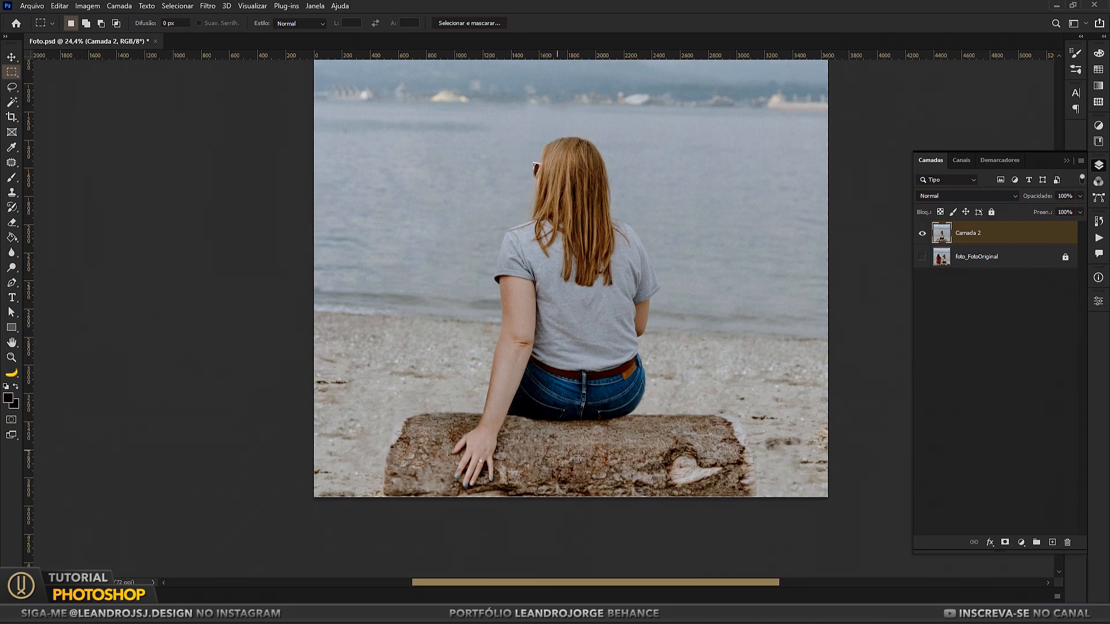
key("s")
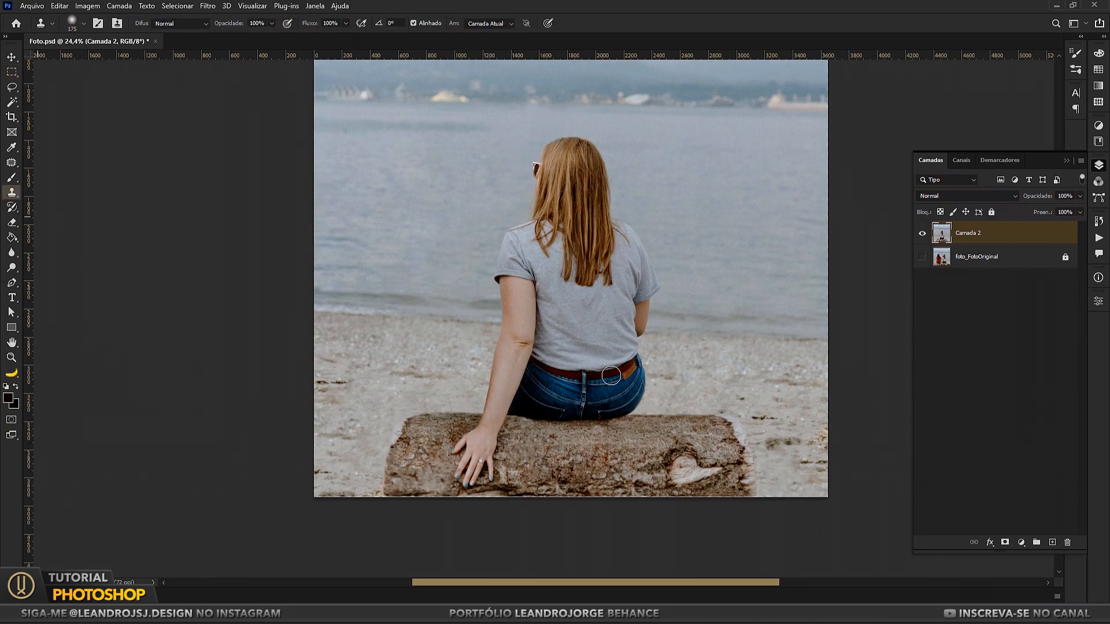
left_click_drag(713, 372, 684, 377)
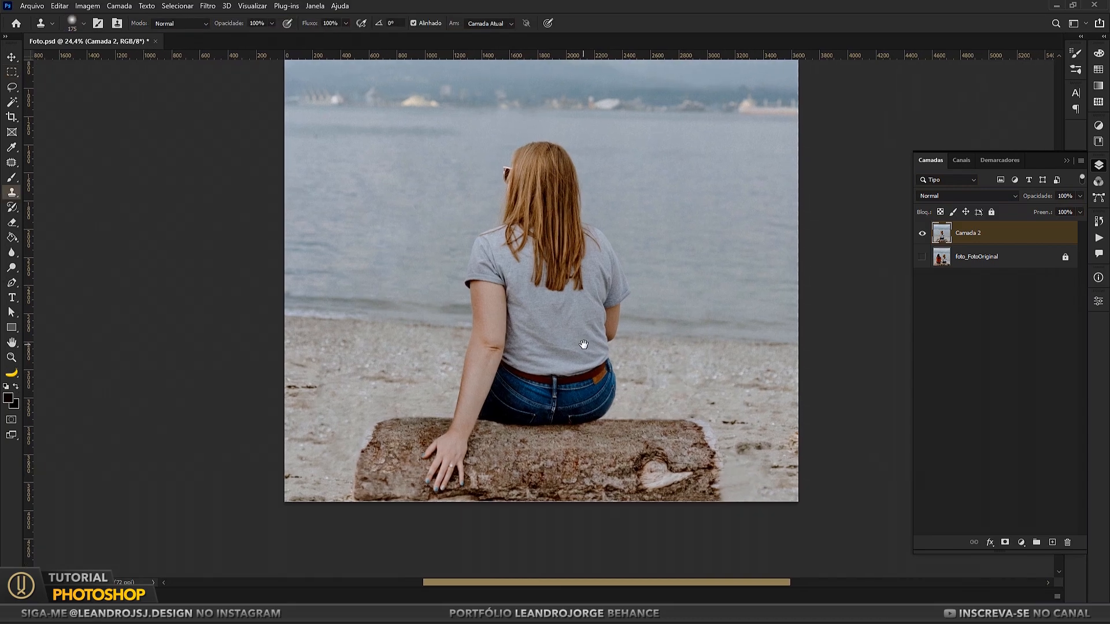
Step: Hide Camada 2, show foto_FotoOriginal, lasso a piece of its original log bark and copy it to a new layer
left_click(10, 360)
right_click(384, 322)
left_click(404, 329)
left_click(923, 233)
left_click(922, 257)
left_click(11, 87)
left_click_drag(345, 568, 508, 576)
mouse_move(524, 519)
left_mouse_down()
mouse_move(439, 511)
mouse_move(555, 535)
left_mouse_up()
key("ctrl+j")
Step: Show Camada 2, hide foto_FotoOriginal, place the copied bark on the log between hand and knot, and blend its edges with the Eraser
left_click(922, 257)
left_click(922, 280)
left_click(12, 56)
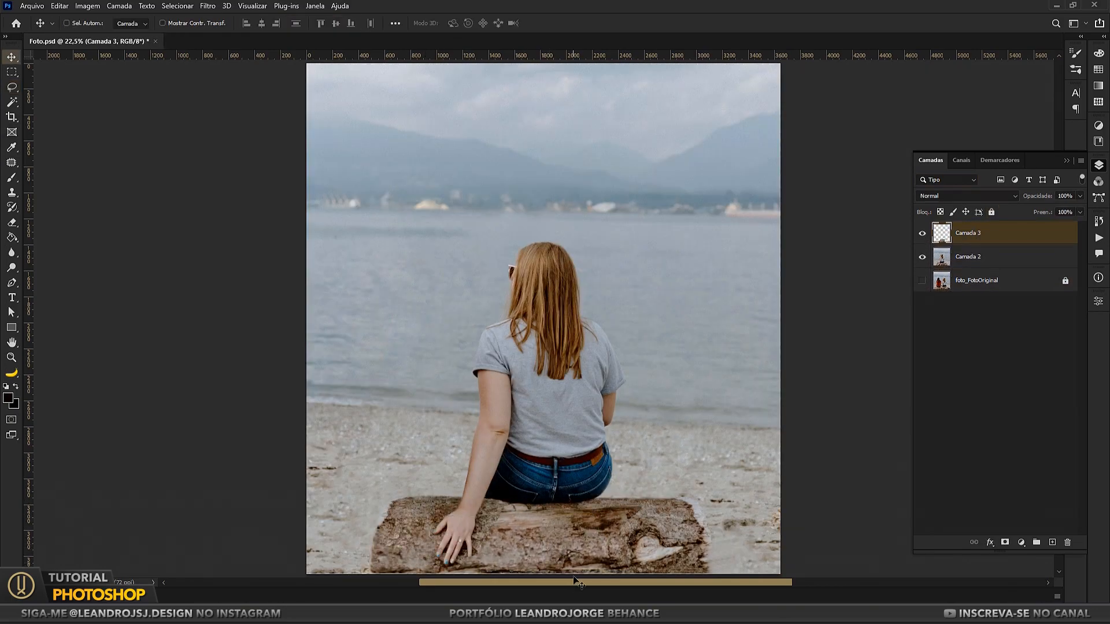
left_click(11, 223)
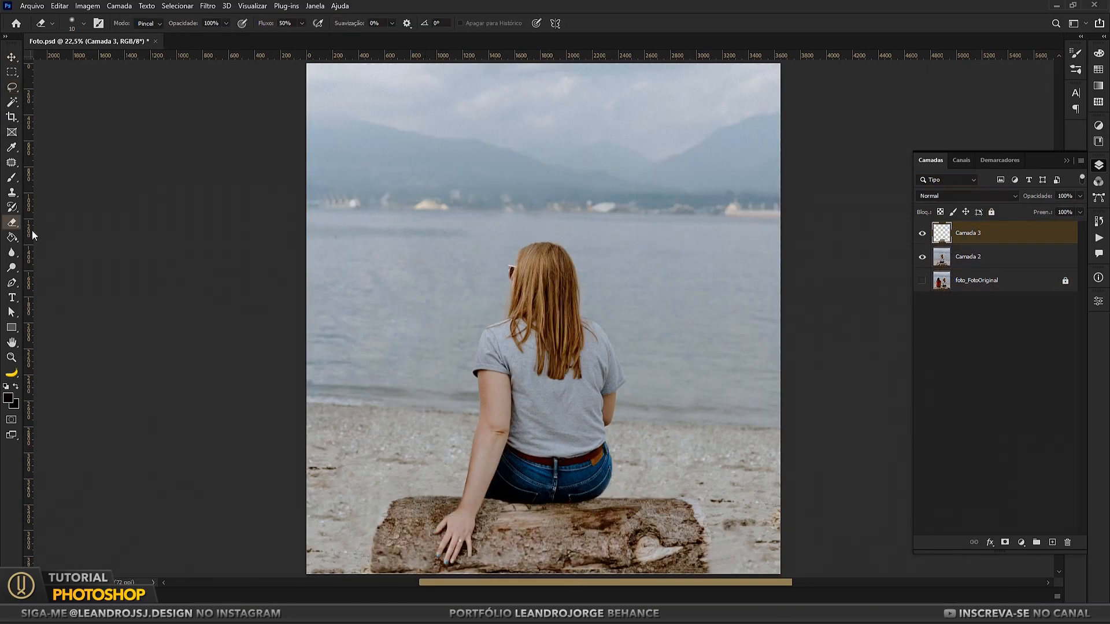
left_click(922, 233)
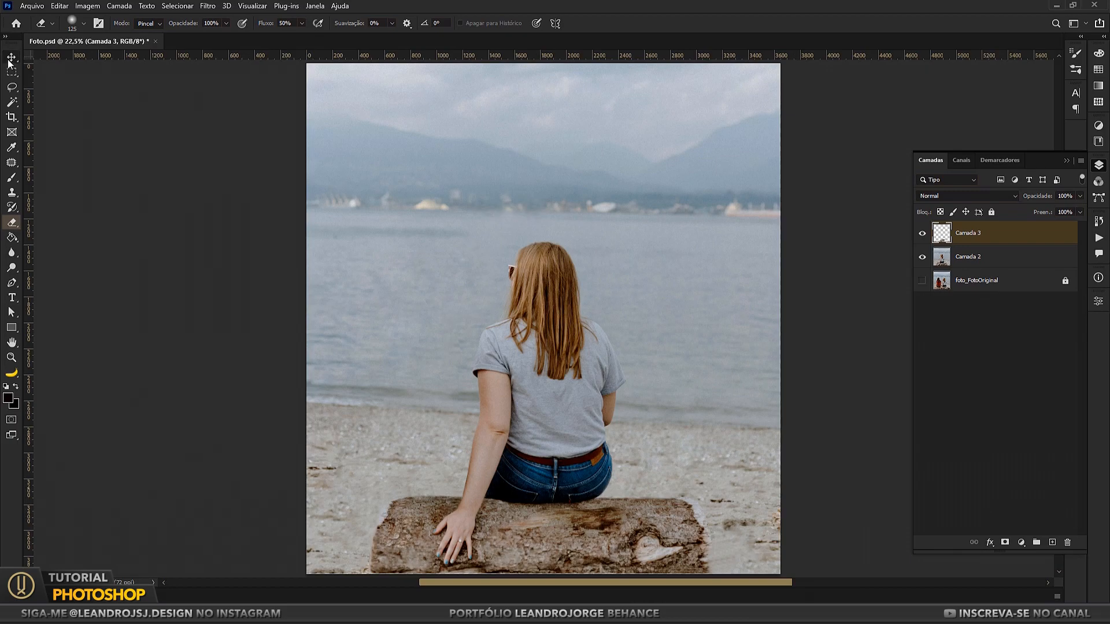
Step: Merge the bark layer Camada 3 with Camada 2
left_click(9, 59)
scroll(578, 369, "down", 2)
left_click(969, 258, "shift")
right_click(968, 258)
left_click(840, 460)
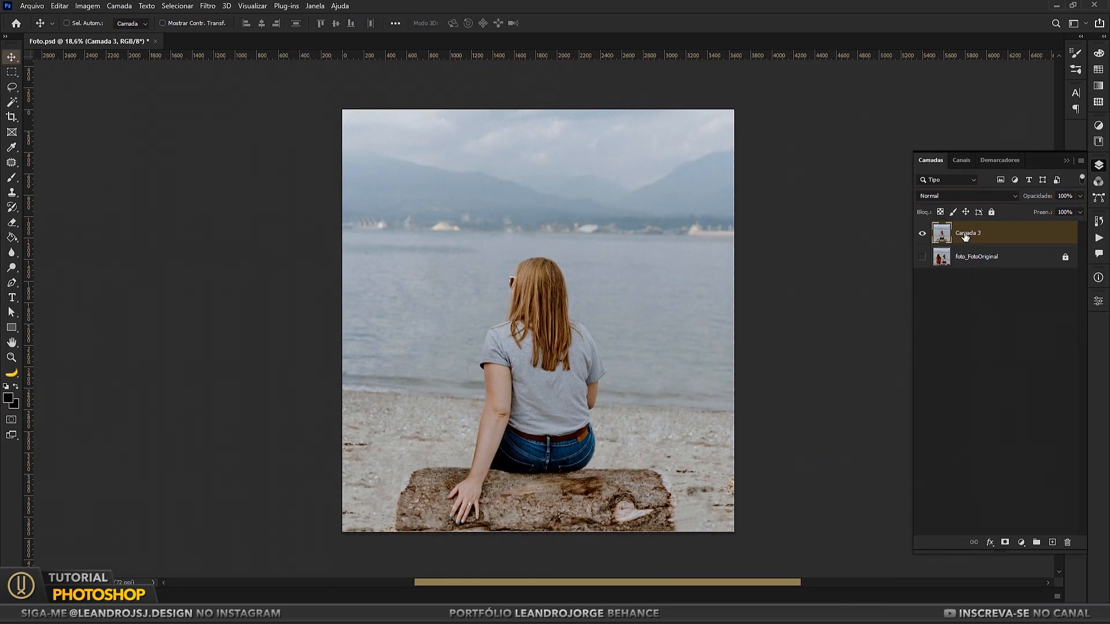
Step: Copy a patch of beach sand to a new layer, move it beside the log's right end and soften its edges with the Eraser
key("m")
left_click_drag(407, 439, 427, 460)
left_click_drag(350, 462, 387, 507)
left_click_drag(407, 418, 696, 520)
key("ctrl+j")
left_click(11, 59)
key("e")
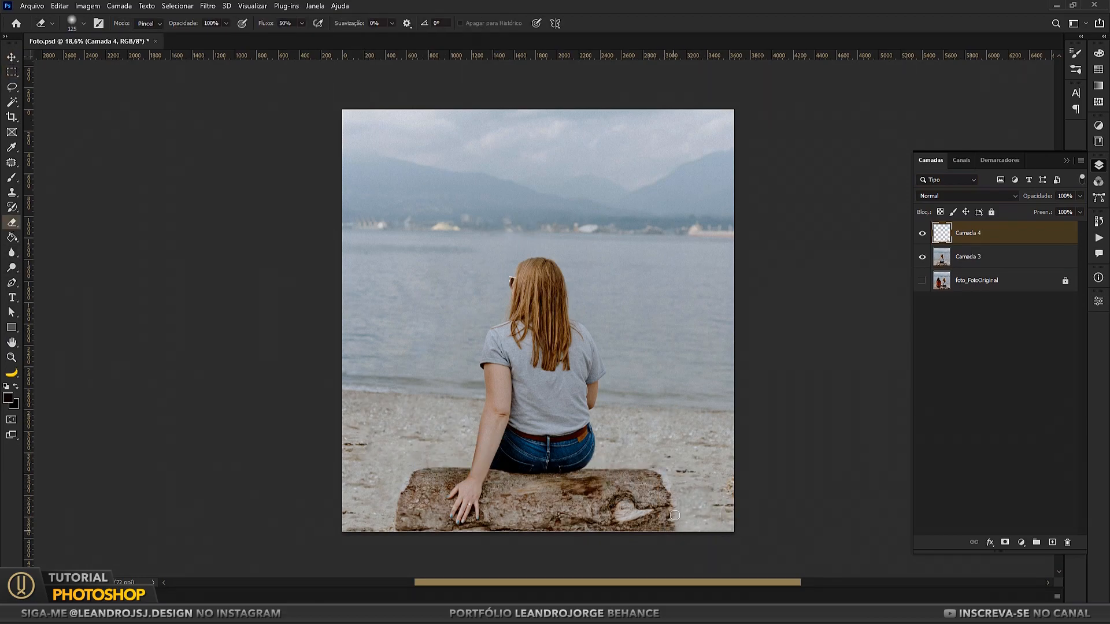
Step: Hide Camada 4 and Camada 3, show foto_FotoOriginal and lasso the sand at the far left beside the woman in orange
left_click(923, 235)
left_click(923, 235)
left_click(922, 257)
left_click(923, 281)
left_click(923, 234)
left_click(922, 257)
left_click(922, 256)
left_click(922, 256)
left_click(922, 256)
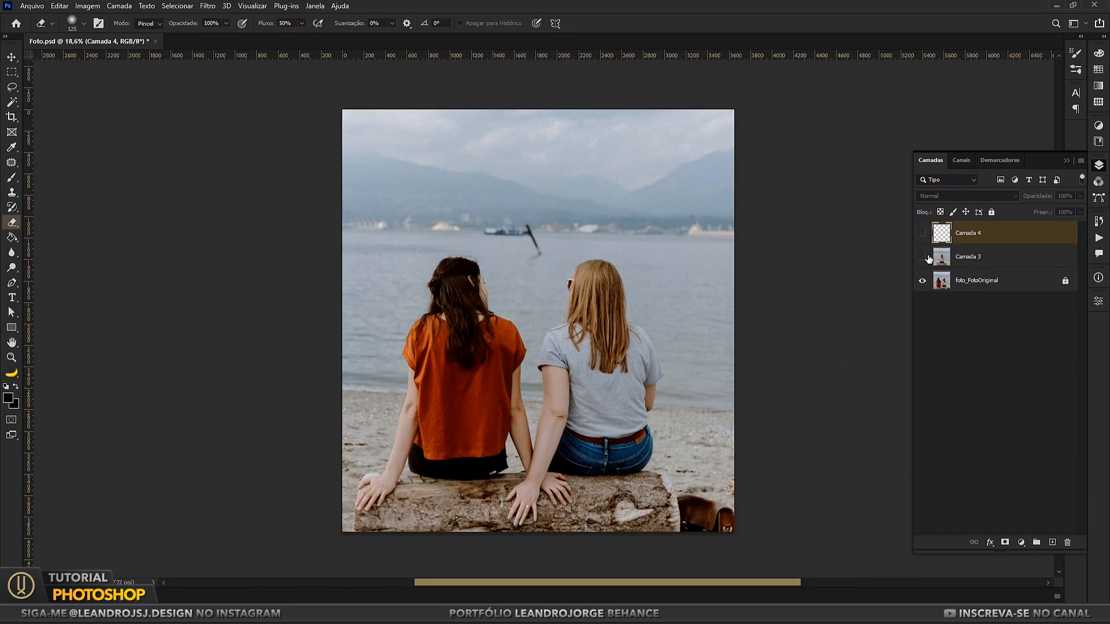
key("l")
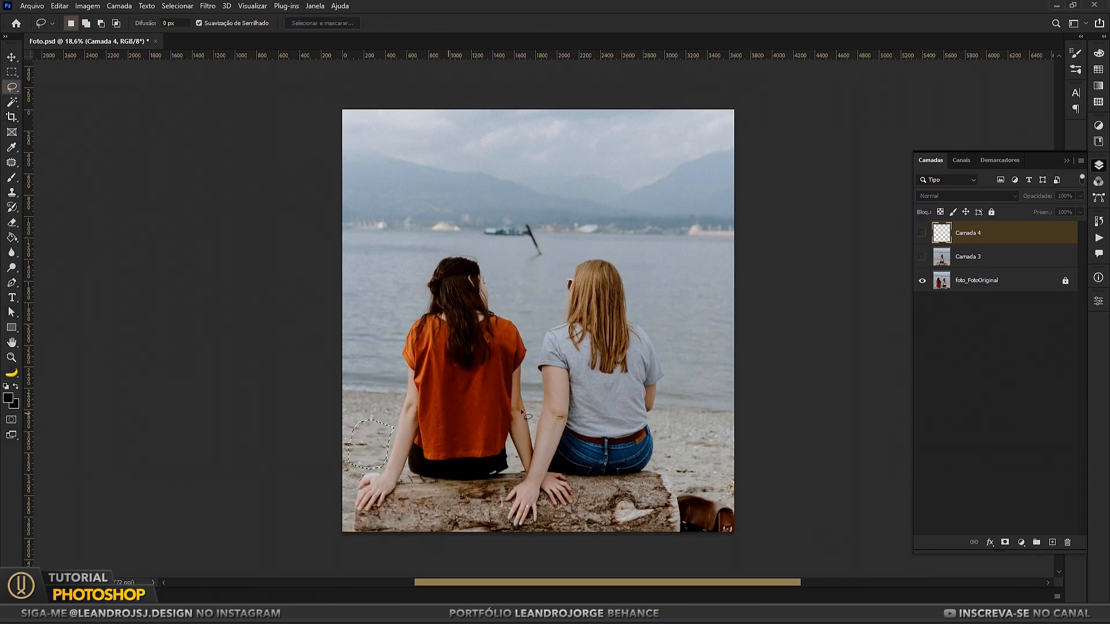
Step: Hide foto_FotoOriginal, show the edited layers again and merge Camada 4 with Camada 3
left_click(971, 282)
left_click(922, 281)
left_click(922, 257)
left_click(922, 233)
left_click(972, 234)
left_click(971, 256, "shift")
right_click(970, 257)
left_click(855, 459)
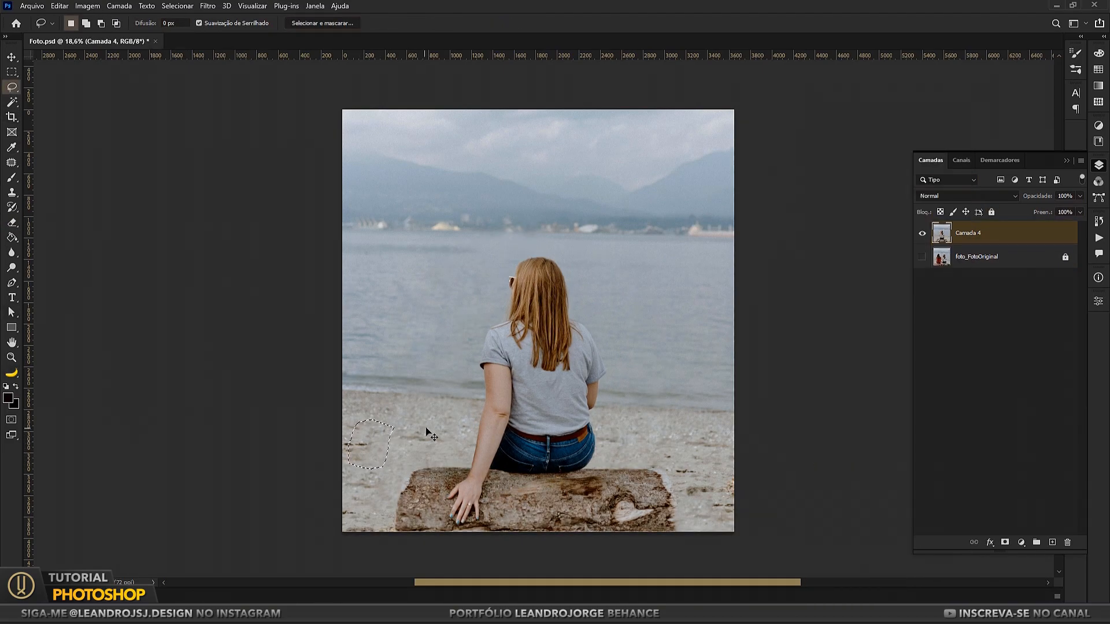
Step: Copy the lassoed sand to a new layer, move it to the beach corner beside the log's right end and blend its edges by erasing
key("ctrl+j")
key("v")
left_click_drag(417, 426, 728, 506)
key("e")
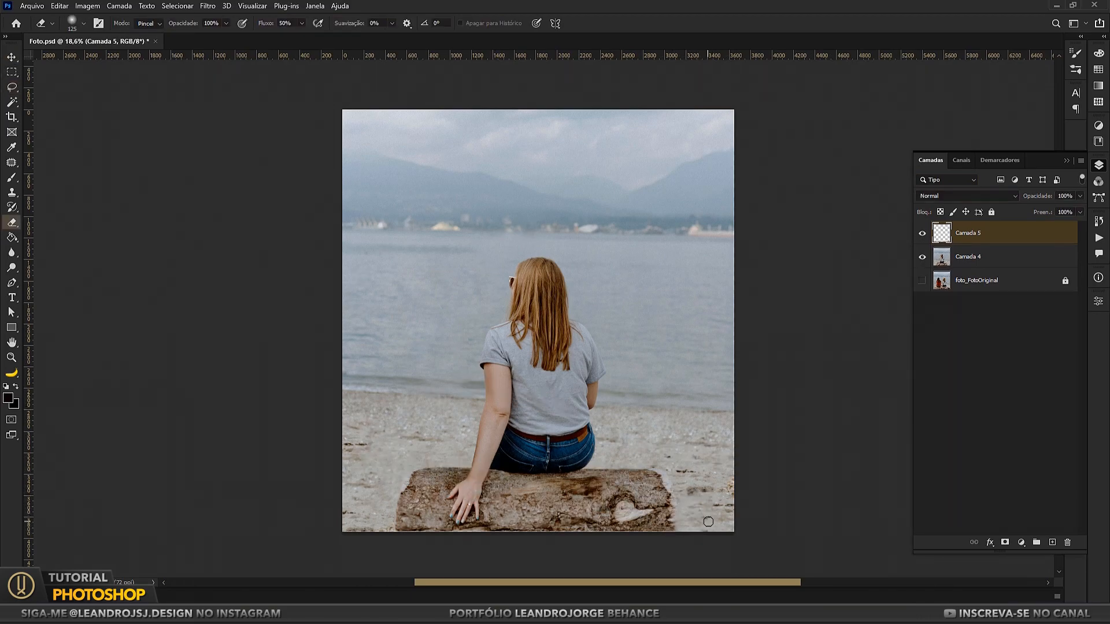
left_click(9, 57)
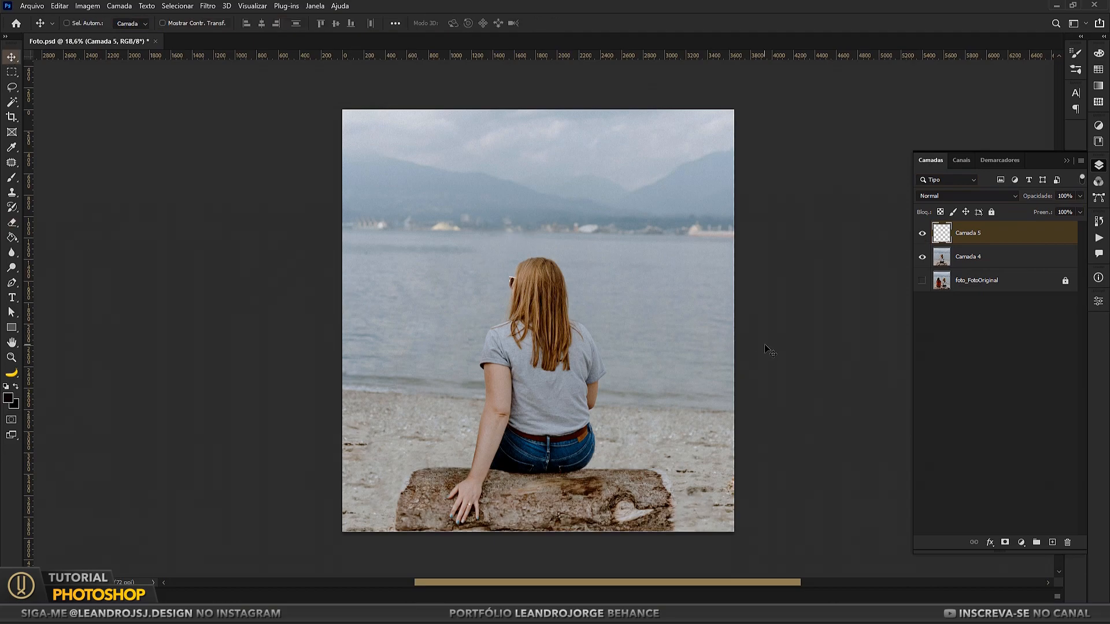
Step: Merge Camada 5 with Camada 4 and rename the merged layer foto_Editada
key("e")
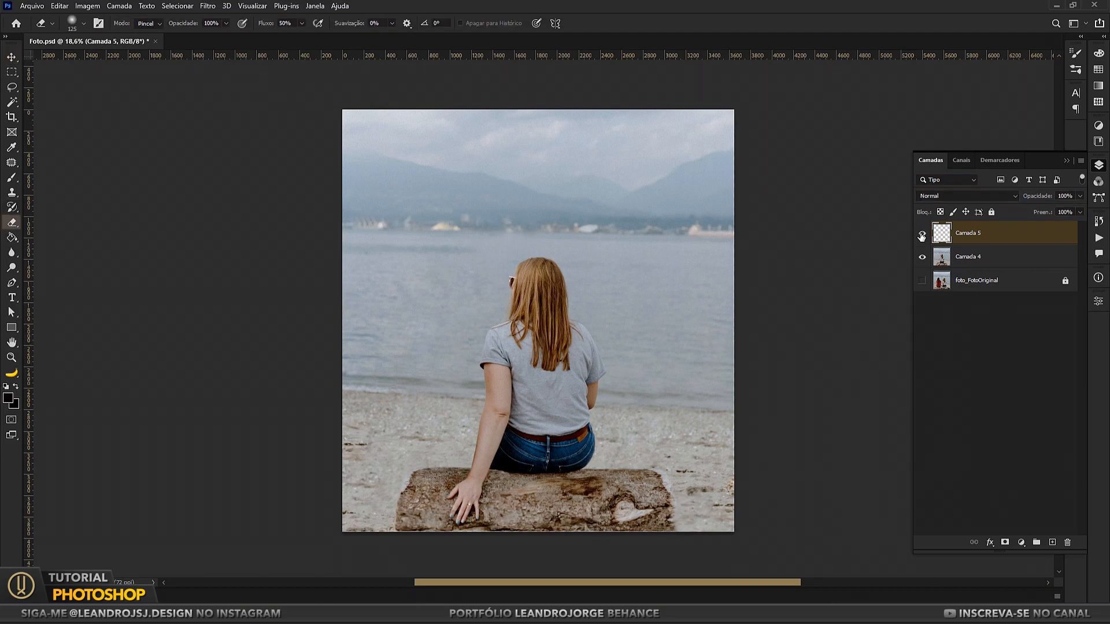
left_click(965, 264, "ctrl")
right_click(977, 262)
left_click(949, 460)
double_click(969, 233)
type("foto_Editada")
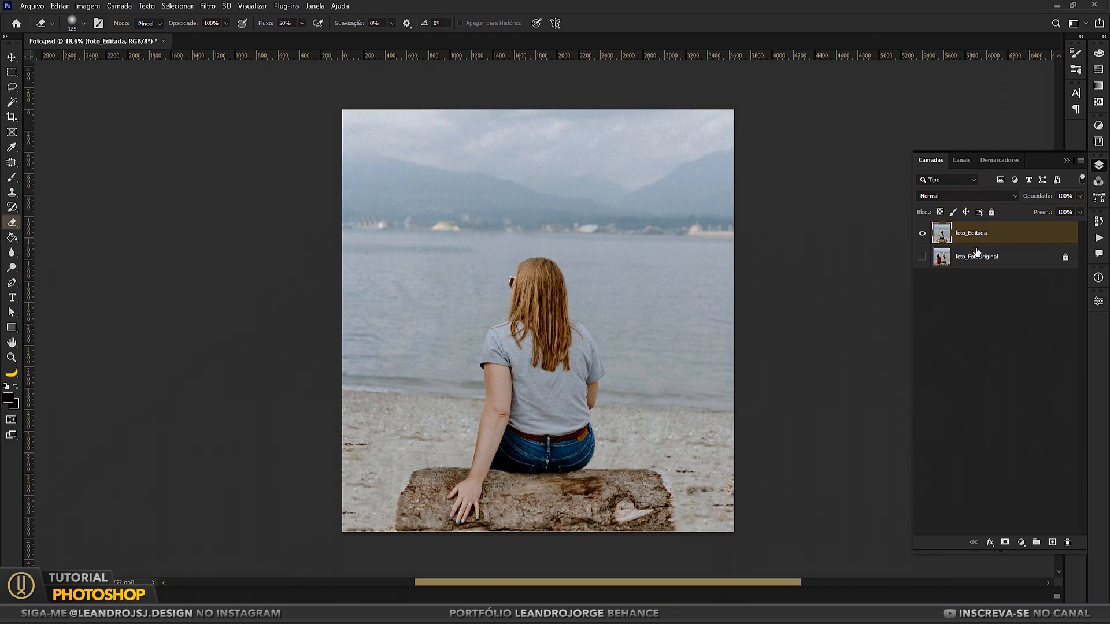
Step: Create a layer group named Ajustes above foto_Editada
key("ctrl+g")
left_click(974, 230)
type("Ajustes")
key("Return")
Step: Add an Exposure adjustment layer with exposure +0,52, offset +0,0039 and gamma correction 1,07
left_click(1021, 542)
left_click(1047, 403)
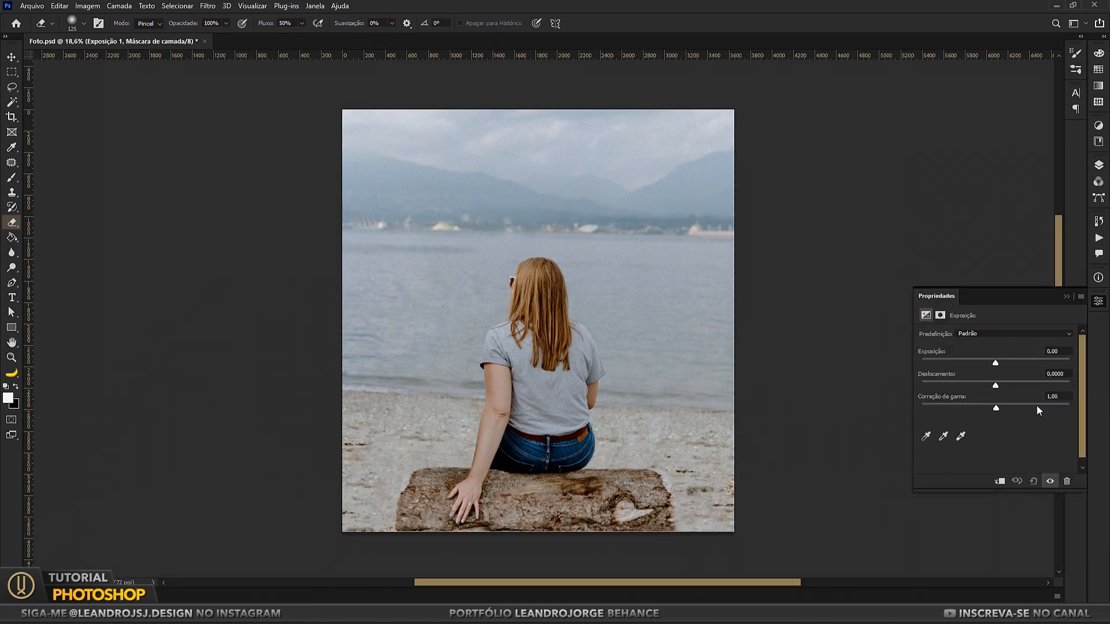
left_click_drag(997, 363, 1001, 366)
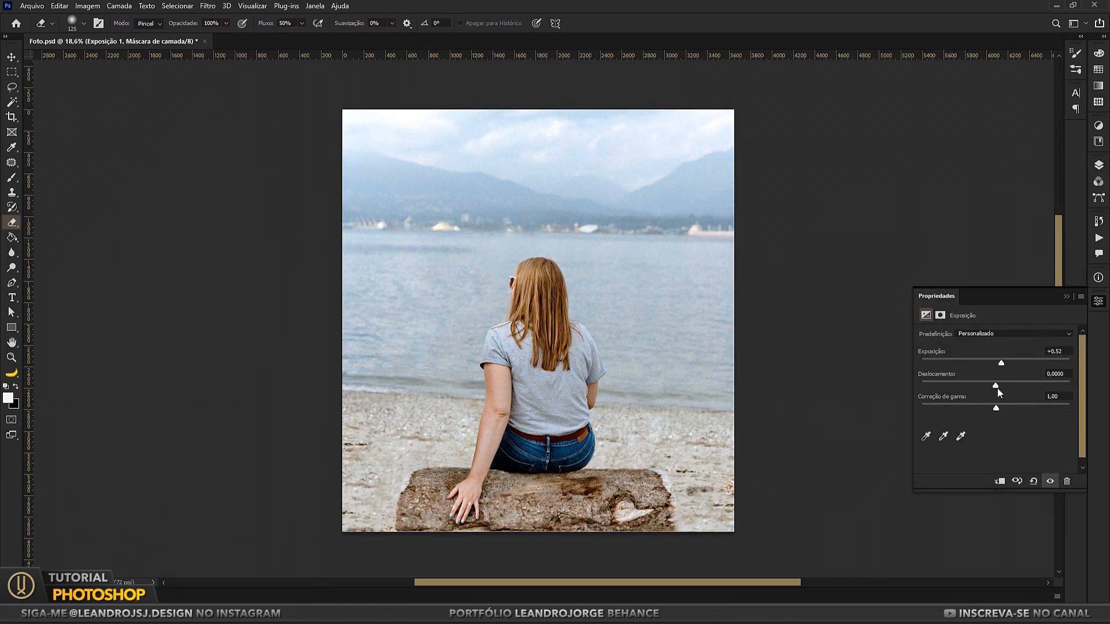
left_click_drag(995, 386, 992, 407)
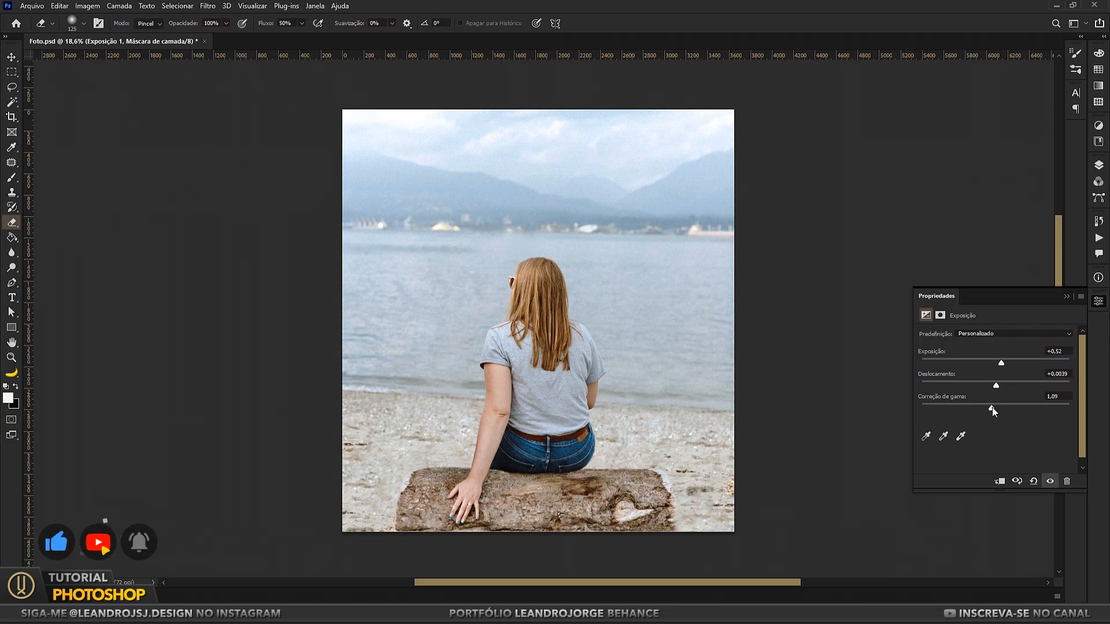
Step: Rename the exposure adjustment layer in the Ajustes group to Exposição
left_click(1067, 297)
left_click(1098, 165)
double_click(1013, 252)
left_click(1026, 249)
key("BackSpace")
key("Return")
Step: Add a Vibrance adjustment layer with vibrance +9 and saturation +5, and name it Vibratilidade
left_click(1021, 542)
left_click(1024, 431)
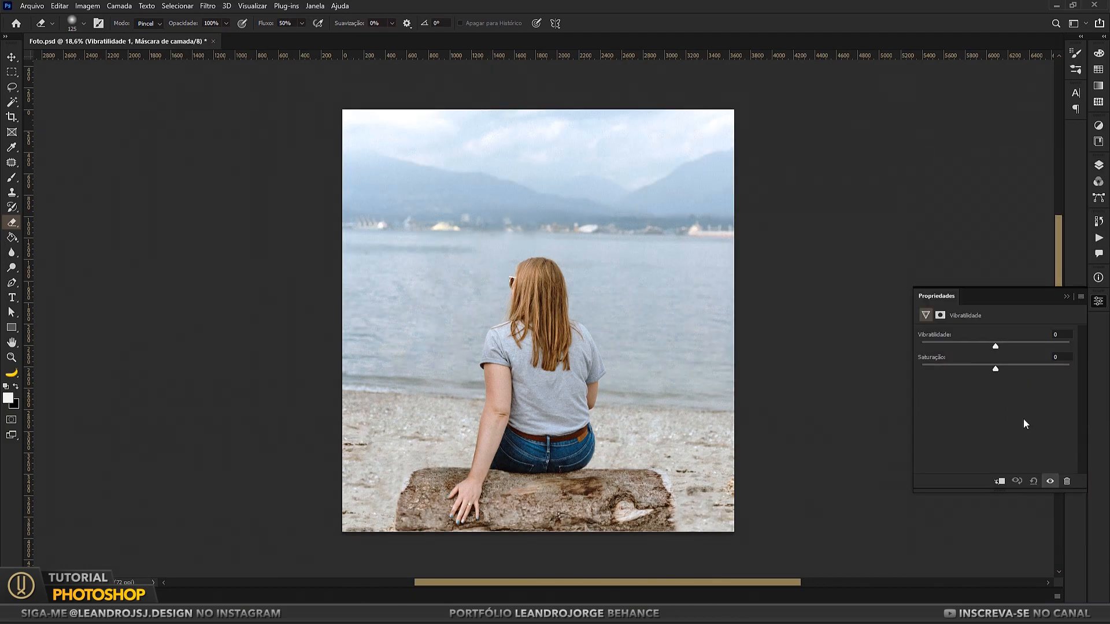
left_click_drag(993, 345, 1029, 350)
left_click(1000, 368)
left_click(1067, 296)
left_click(1098, 165)
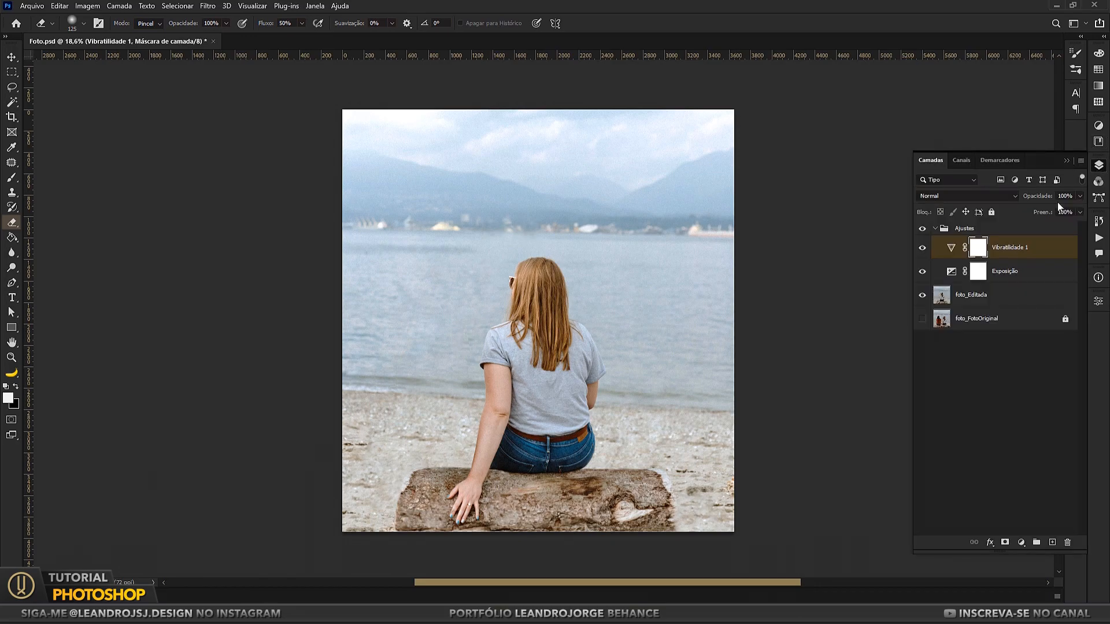
left_click(1060, 350)
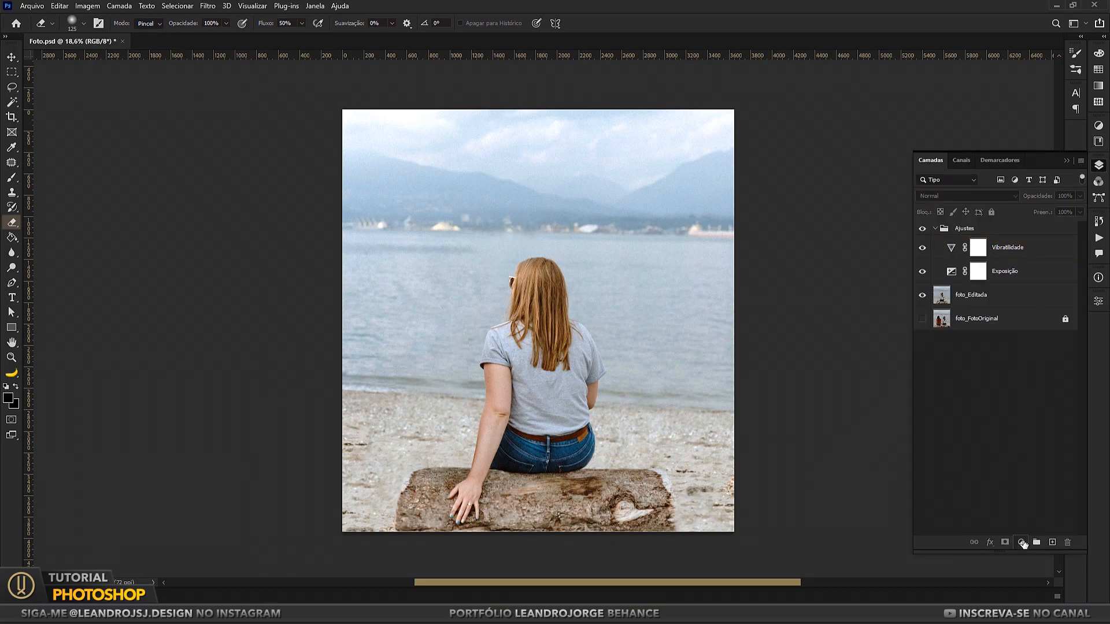
Step: Add a Color Lookup adjustment layer using the 3Strip.look 3DLUT file
left_click(1022, 542)
left_click(1044, 478)
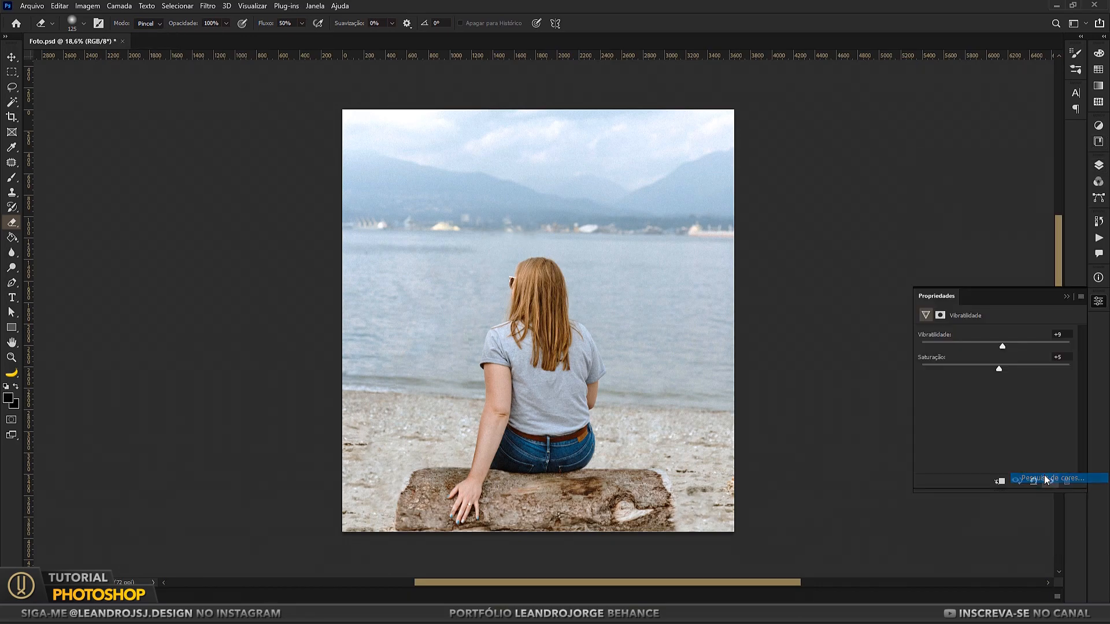
left_click(1020, 335)
left_click(983, 37)
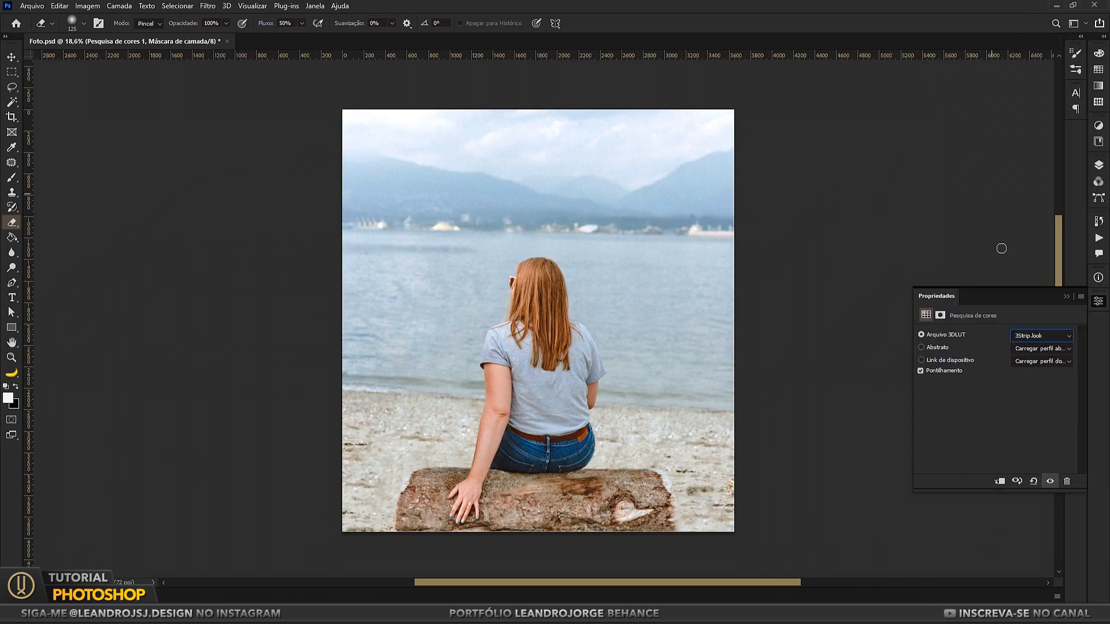
left_click(1066, 297)
left_click(1099, 165)
Step: Group Ajustes and the foto_Editada layer under the name foto_Editada, and label that group and foto_FotoOriginal green
left_click(934, 229)
left_click(967, 248, "shift")
key("ctrl+g")
left_click(967, 224)
type("foto_Editada")
key("Return")
right_click(923, 229)
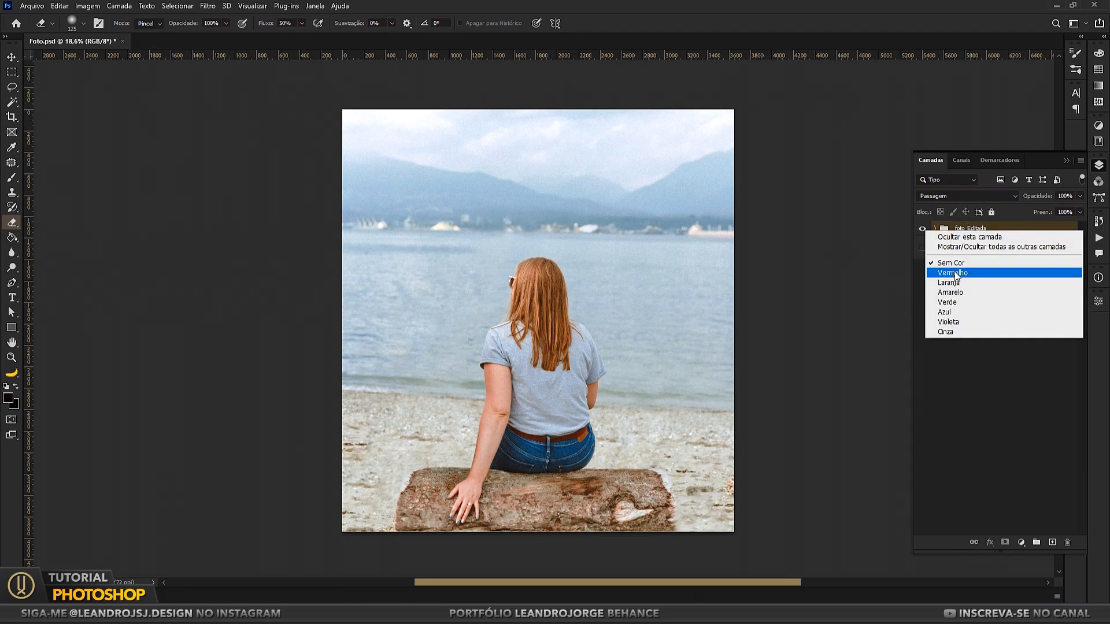
left_click(952, 301)
Step: Compare the edited group with the original photo by switching their visibility, leaving only foto_Editada shown
left_click(923, 229)
left_click(922, 229)
left_click(922, 229)
left_click(923, 229)
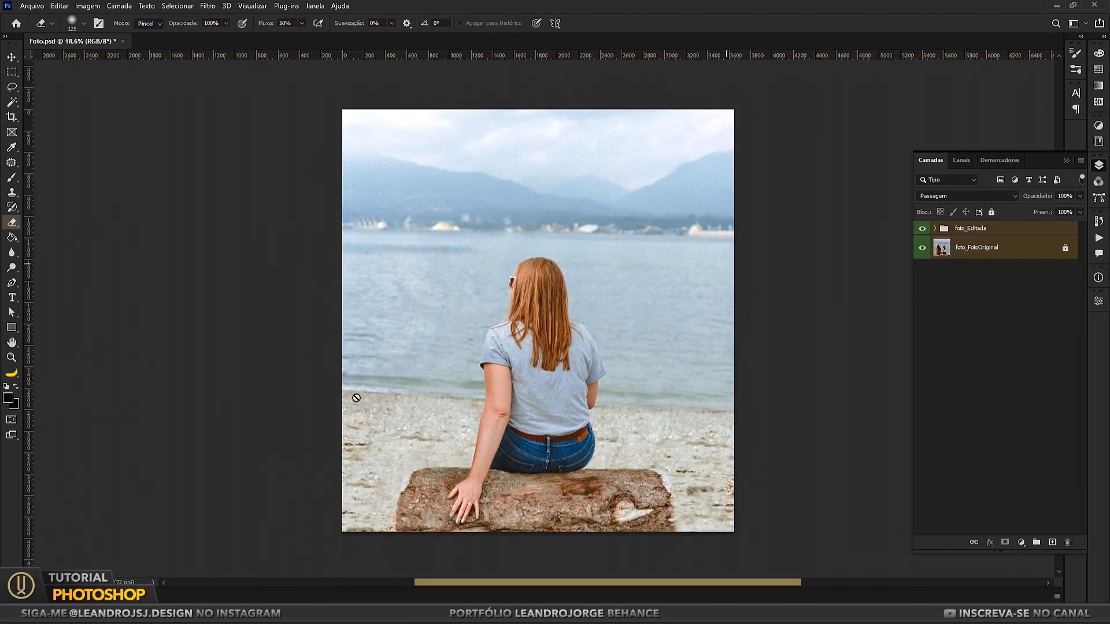
left_click(922, 230)
left_click(923, 230)
left_click(923, 229)
left_click(923, 229)
left_click(922, 248)
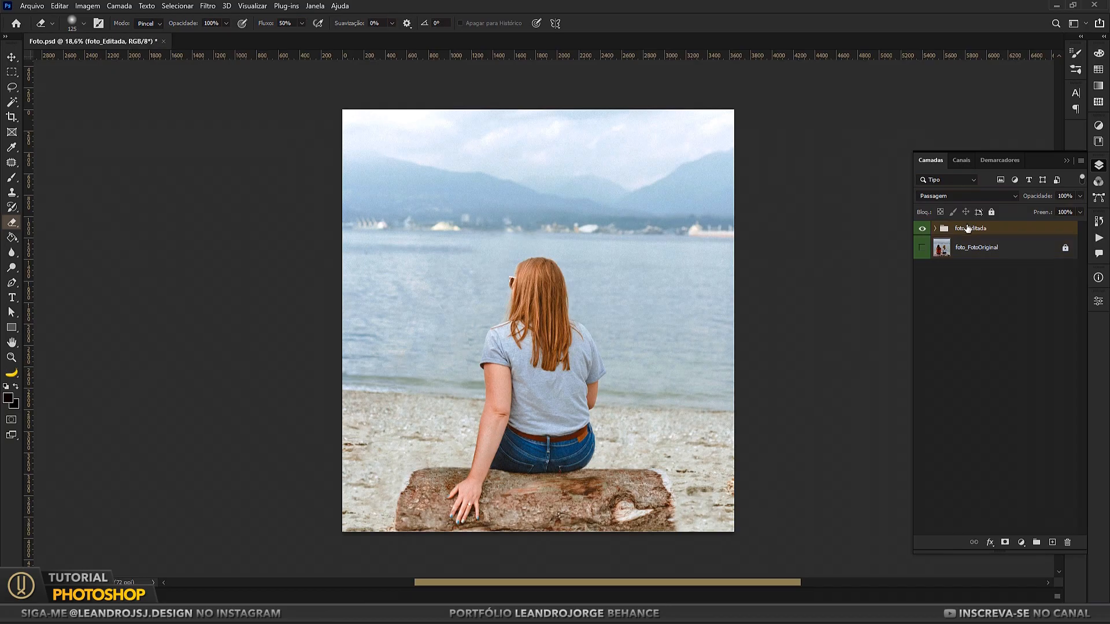